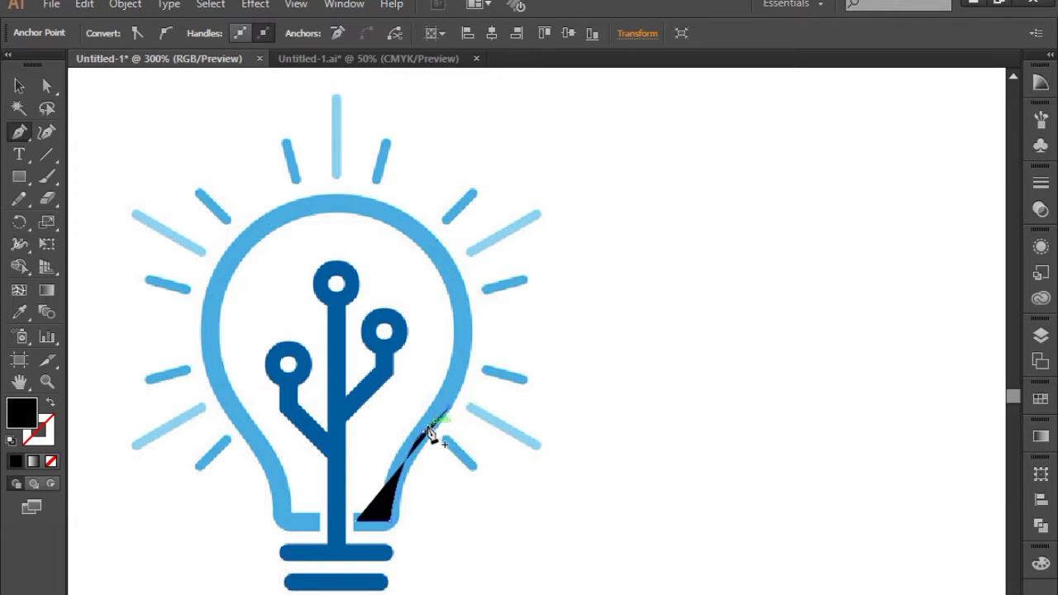
left_click(49, 404)
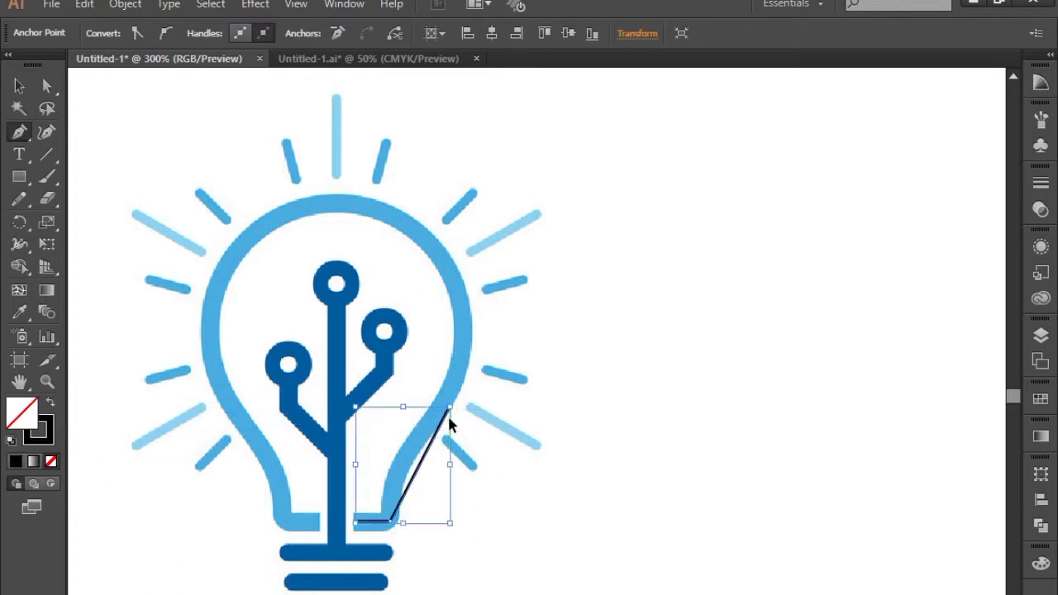
key("ctrl+z")
key("ctrl+z")
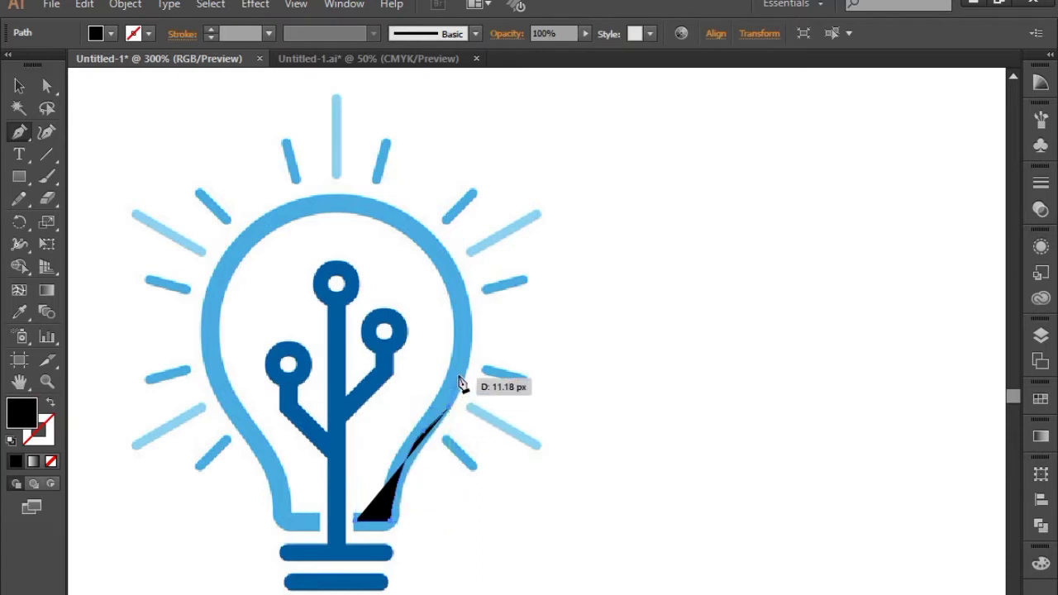
Step: Continue the Pen tool outline up the bulb's right side and over its top to the upper-left curve
left_click_drag(460, 379, 458, 285)
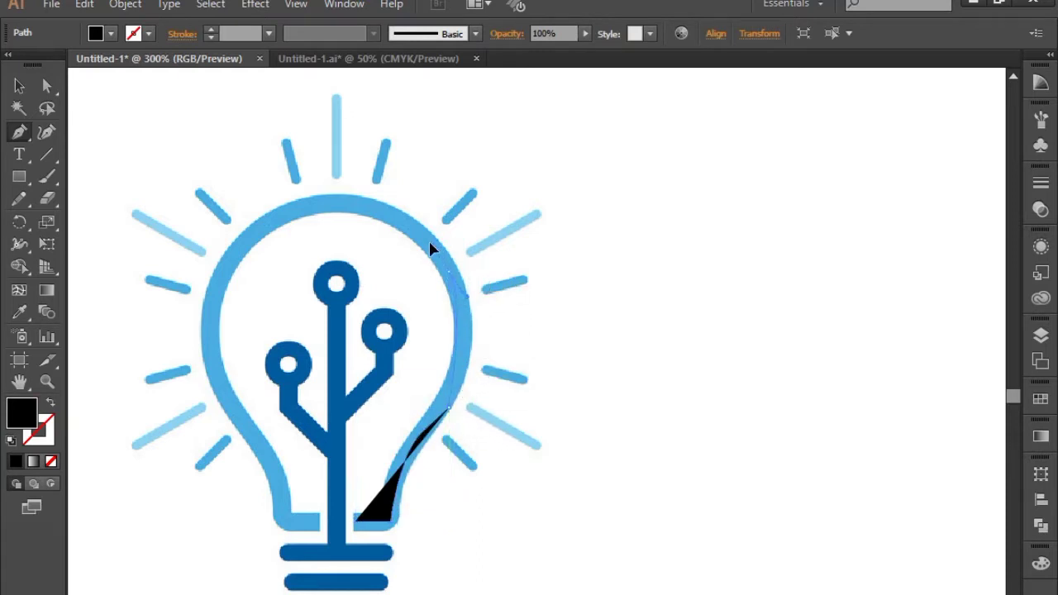
left_click_drag(416, 226, 416, 225)
left_click(416, 225)
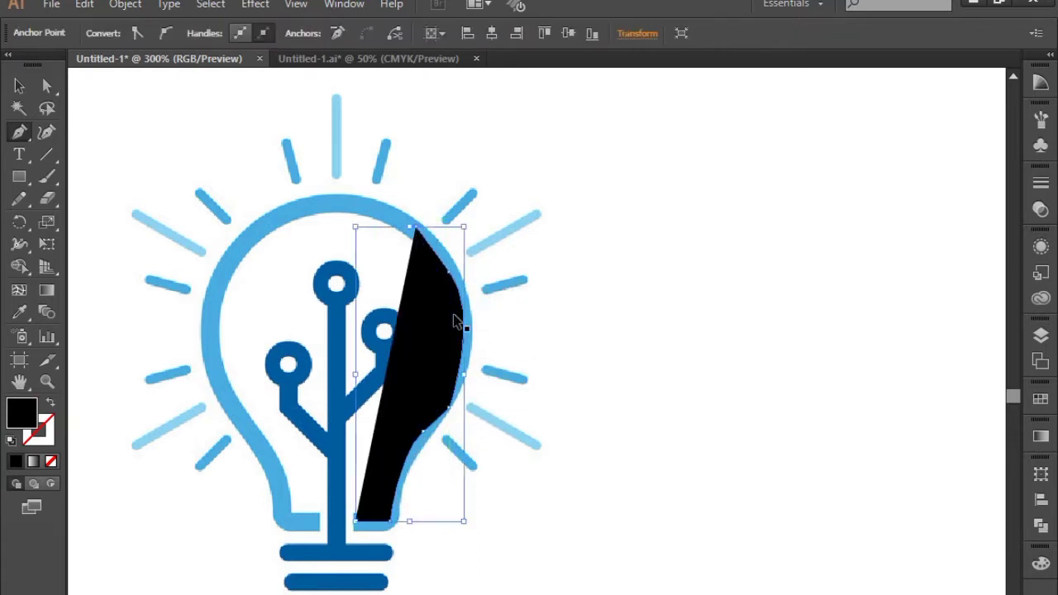
left_click_drag(454, 322, 213, 369)
left_click(212, 367)
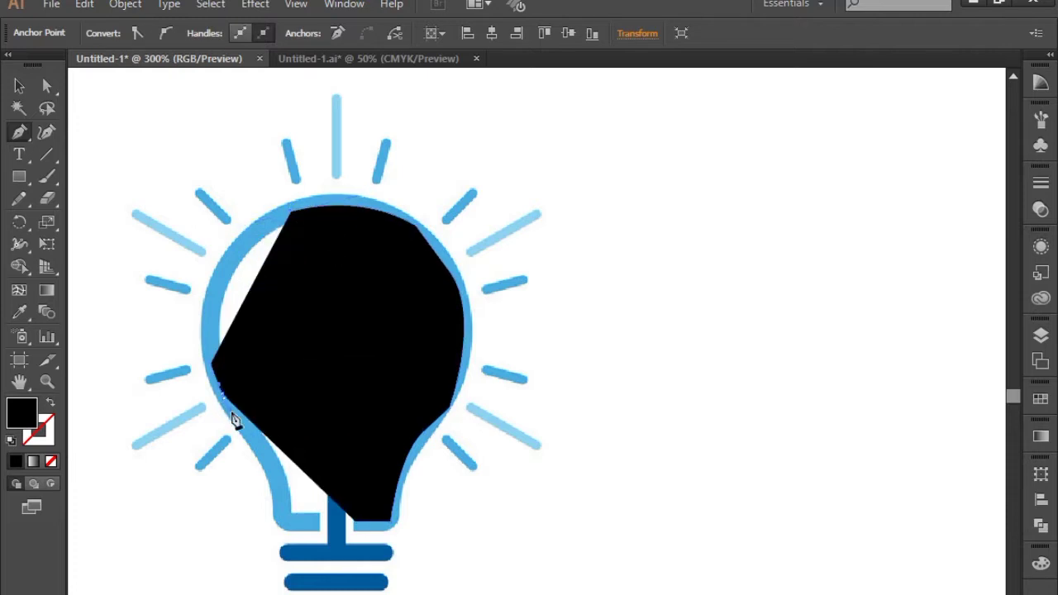
left_click(233, 415)
key("ctrl+z")
key("ctrl+z")
key("ctrl+z")
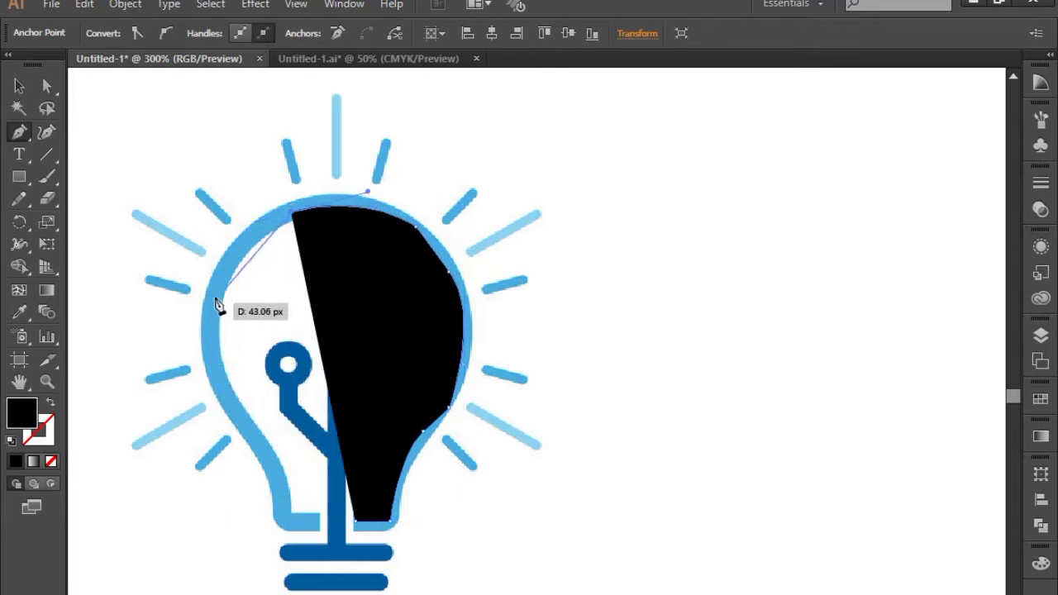
left_click_drag(228, 276, 208, 302)
key("ctrl+z")
key("ctrl+z")
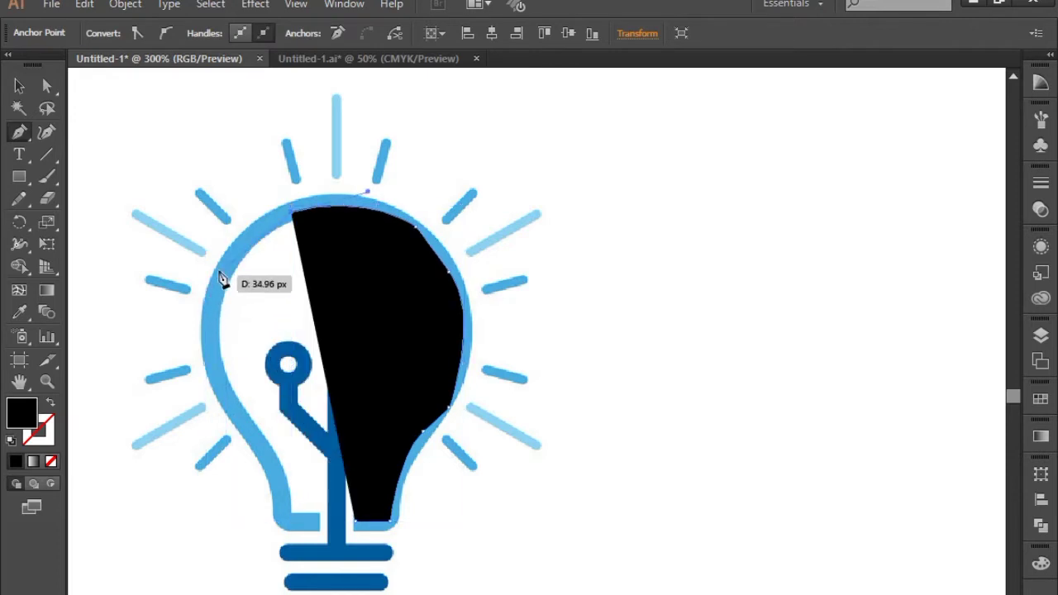
Step: Trace the bulb's left side down to the neck with the Pen tool and close the path along the base
left_click(256, 229)
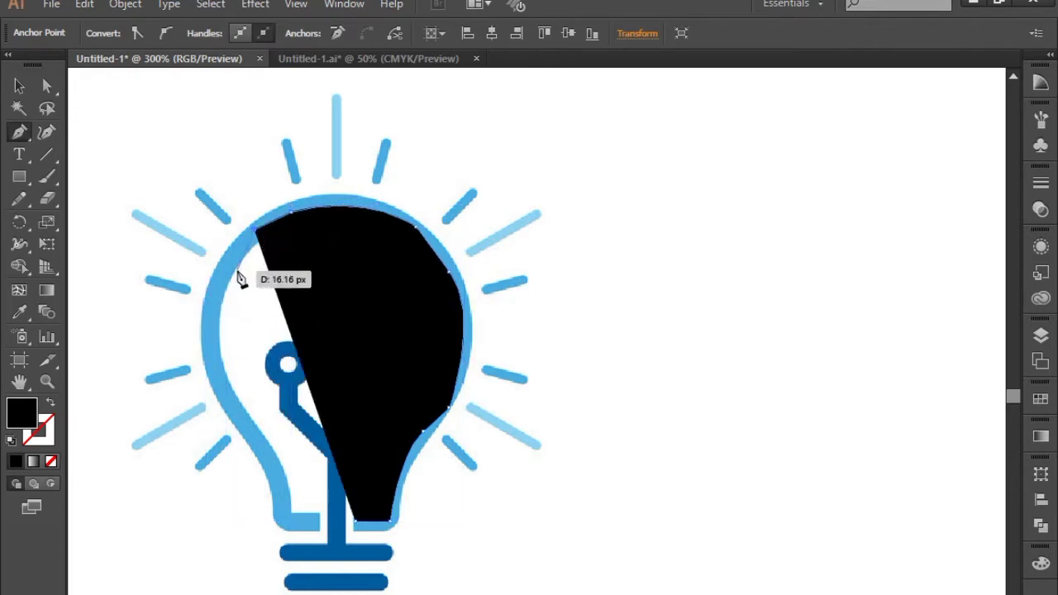
left_click_drag(220, 281, 237, 422)
left_click(236, 414)
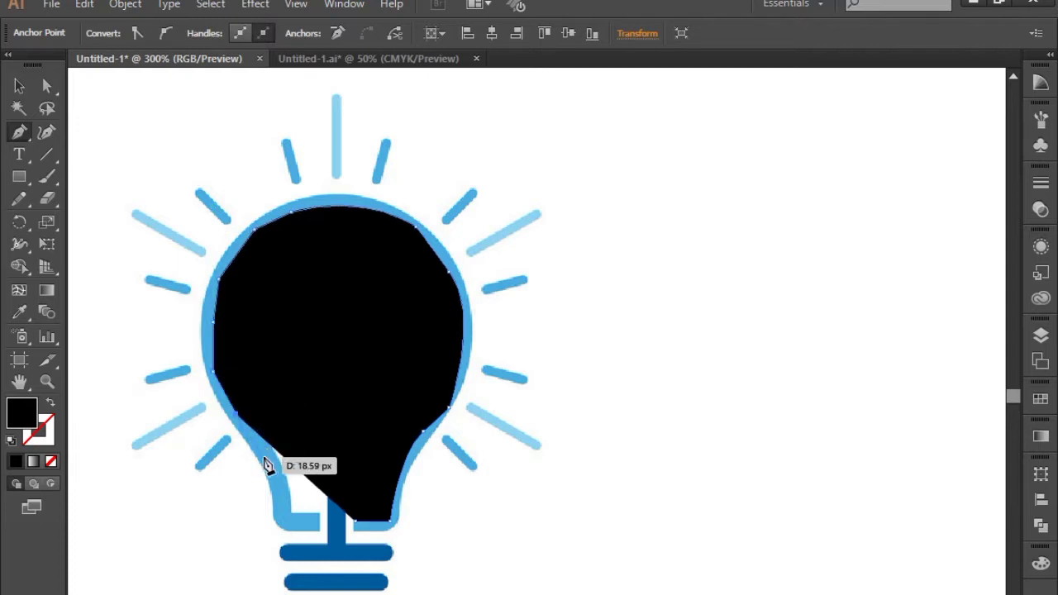
left_click(263, 458)
left_click(278, 486)
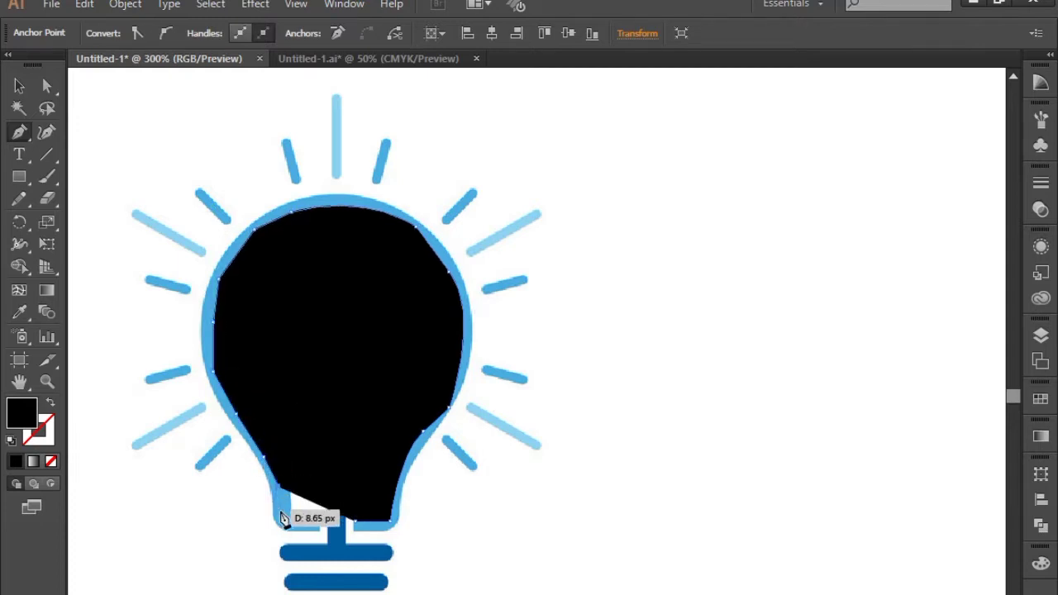
left_click(285, 516)
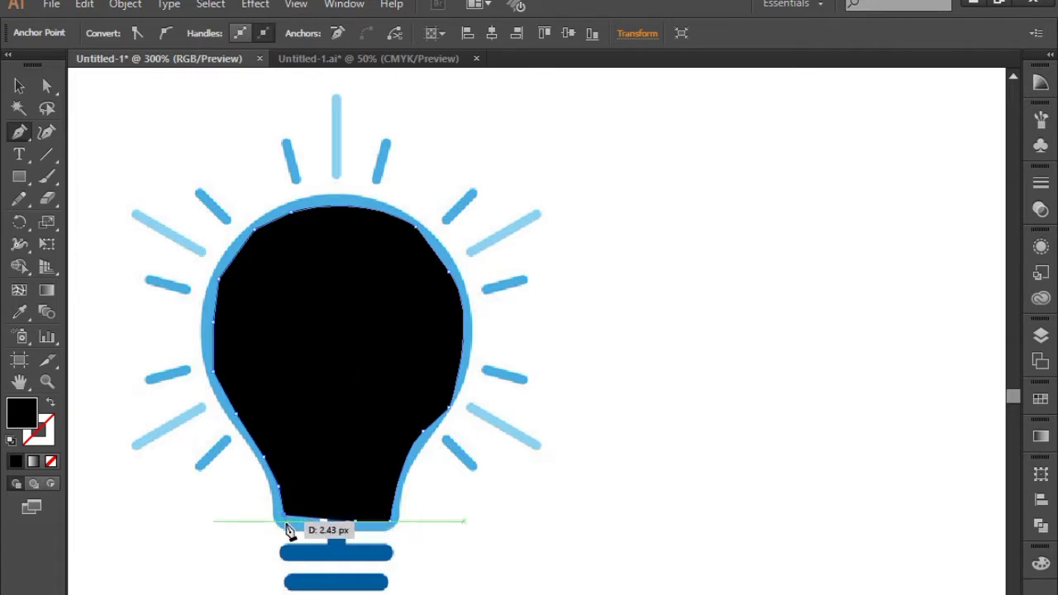
left_click(287, 522)
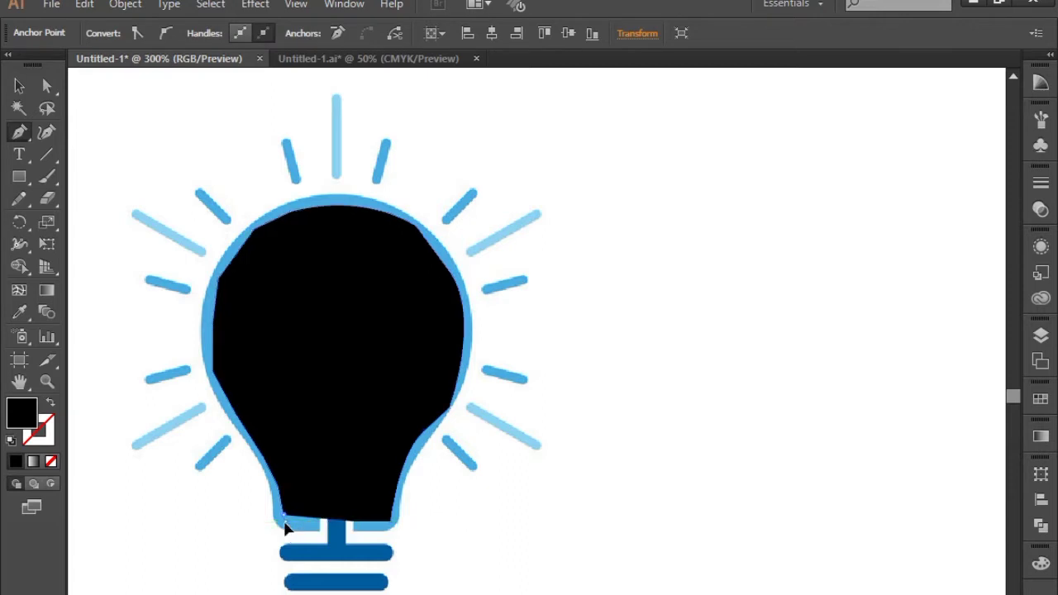
left_click(355, 523)
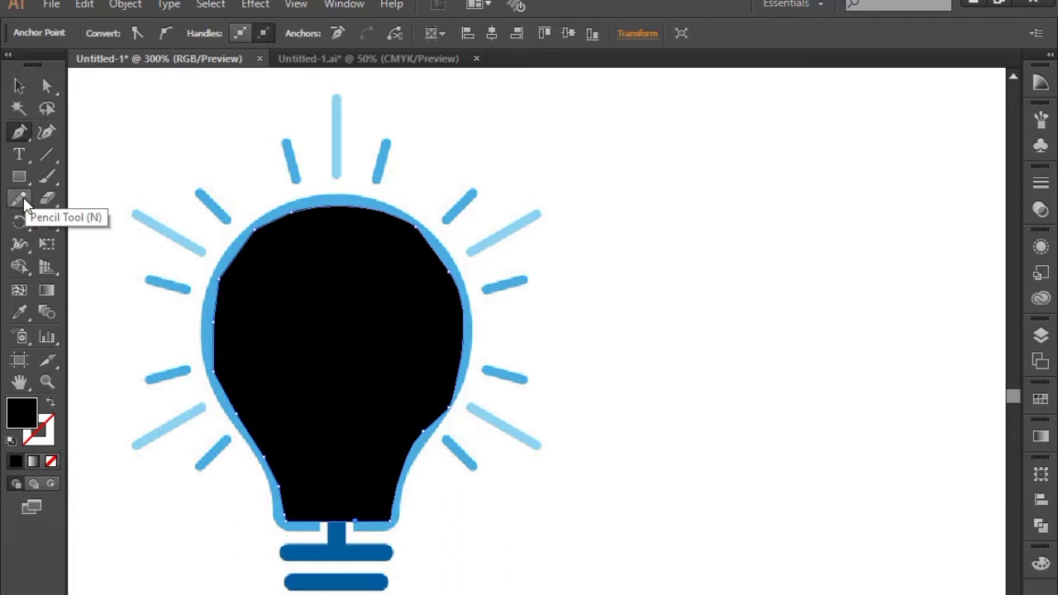
Step: Smooth the traced bulb path around its top, sides and neck with the Smooth tool
mouse_move(24, 205)
left_mouse_down()
mouse_move(26, 196)
mouse_move(82, 216)
left_mouse_up()
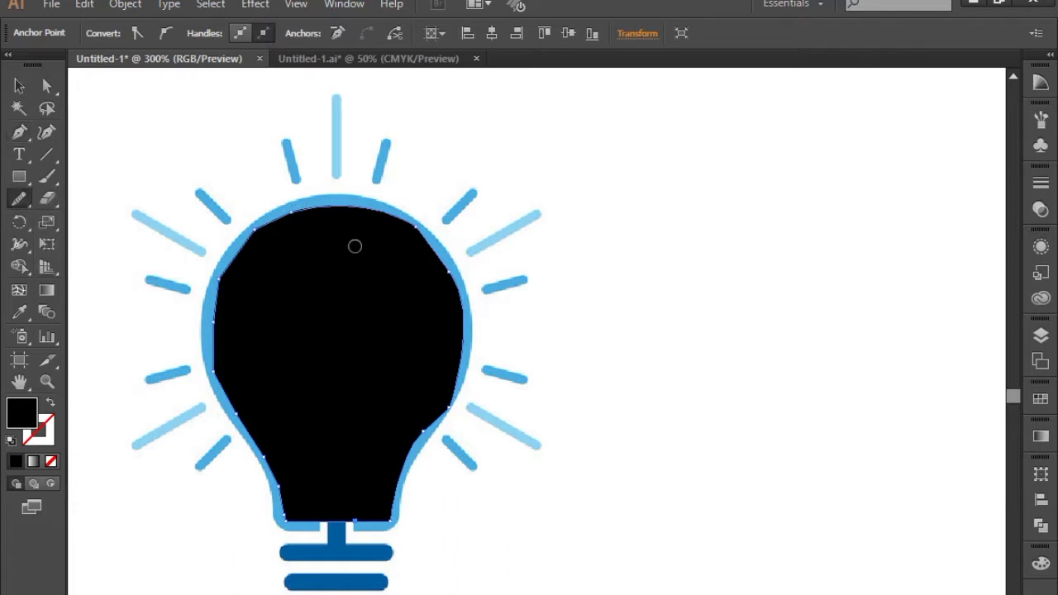
left_click_drag(355, 245, 281, 303)
mouse_move(369, 213)
left_mouse_down()
mouse_move(448, 252)
mouse_move(457, 405)
left_mouse_up()
mouse_move(433, 248)
left_mouse_down()
mouse_move(443, 285)
mouse_move(422, 254)
mouse_move(459, 301)
mouse_move(463, 400)
left_mouse_up()
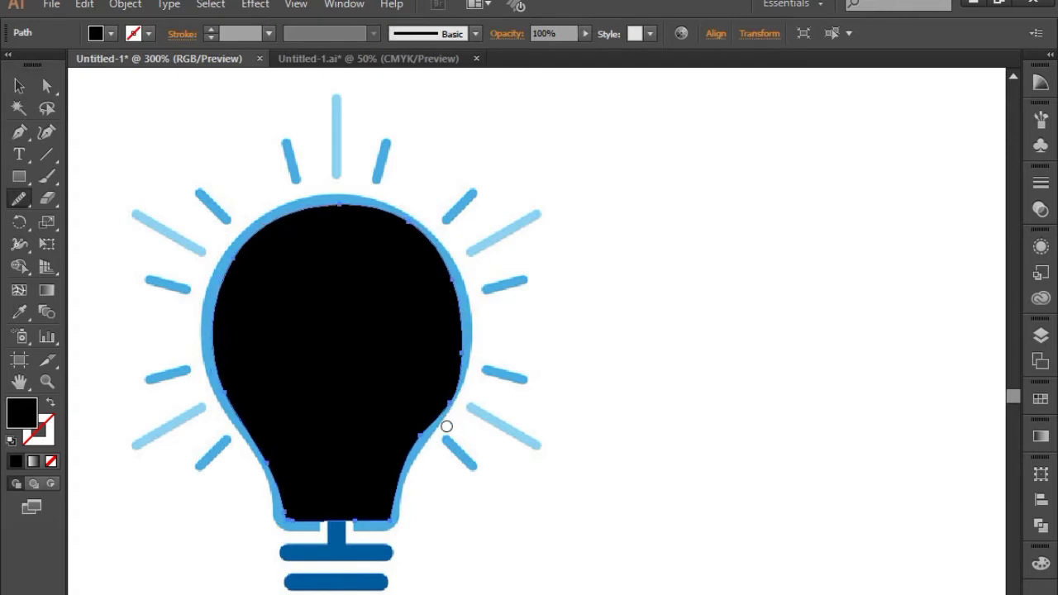
left_click_drag(217, 366, 257, 443)
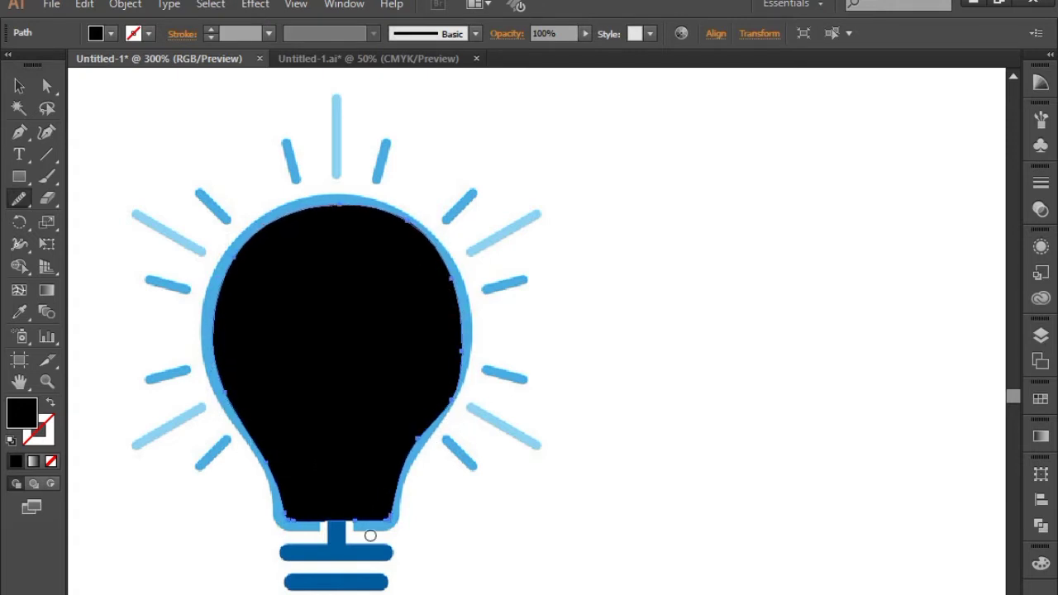
mouse_move(412, 462)
left_mouse_down()
mouse_move(402, 437)
mouse_move(395, 466)
left_mouse_up()
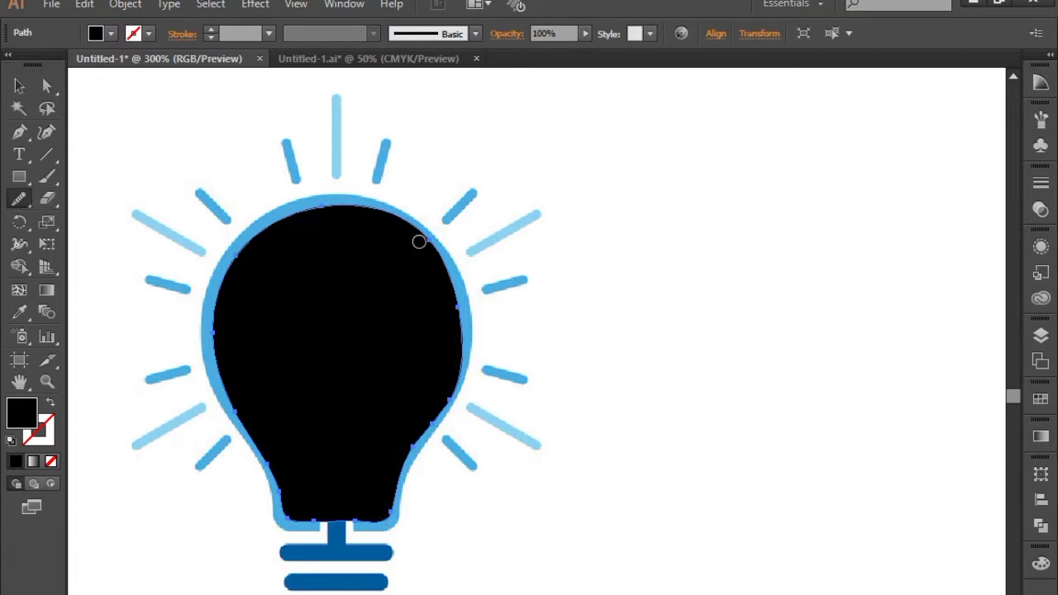
left_click_drag(420, 242, 434, 254)
Step: Swap the bulb path's fill and stroke, and set its stroke weight to 4 pt
left_click(50, 406)
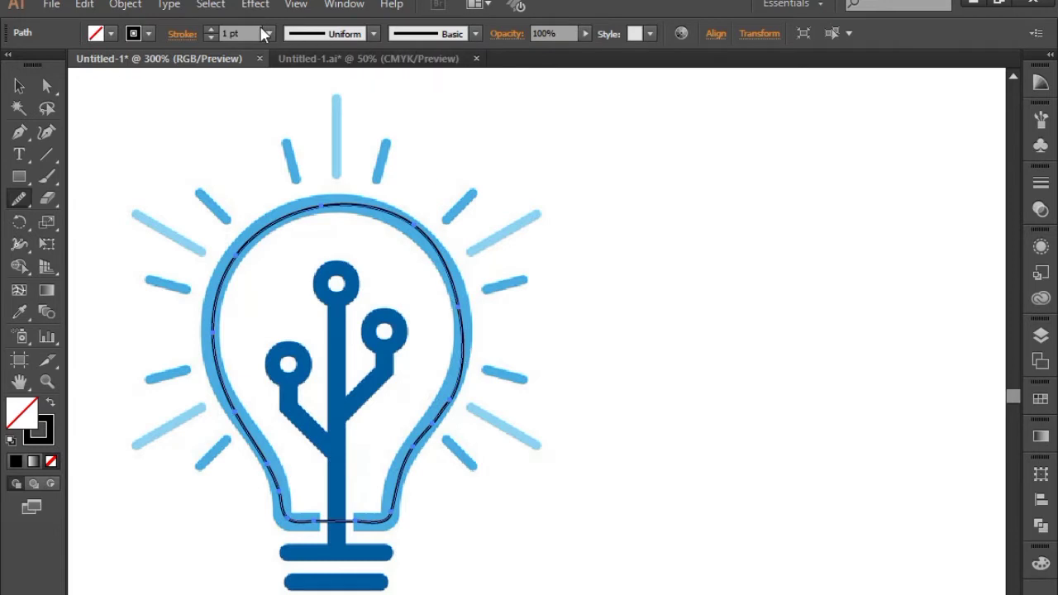
left_click(267, 33)
left_click(298, 177)
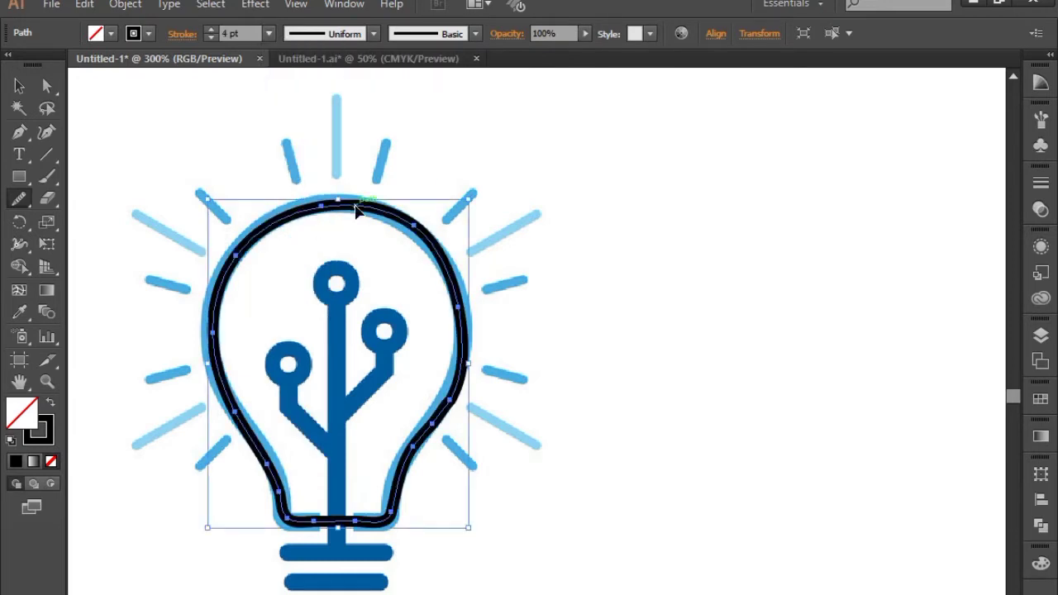
Step: Smooth the kink on the lower right side of the bulb outline with the Smooth tool
key("ctrl+equal")
key("ctrl+equal")
key("ctrl+equal")
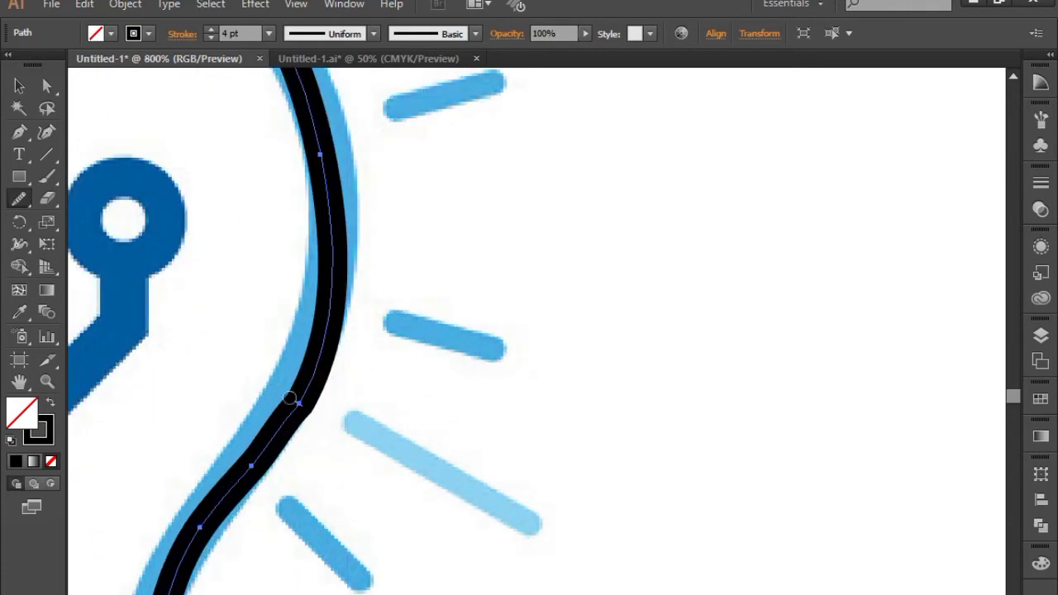
left_click_drag(291, 399, 300, 398)
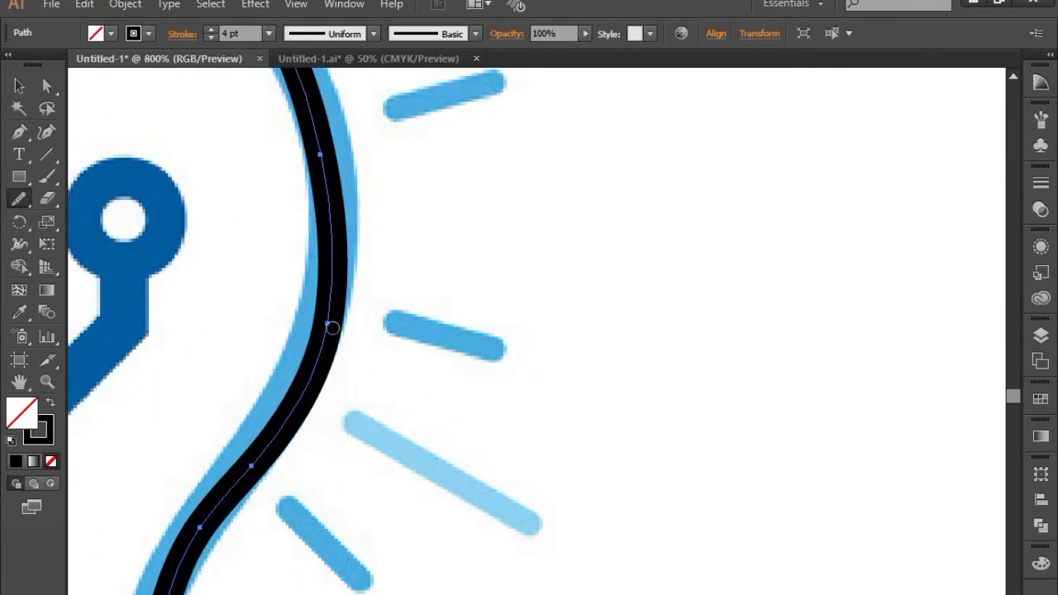
left_click_drag(333, 328, 299, 322)
Step: Add an anchor point on the outline's upper-right curve with the Pen tool, then nudge it left and undo the nudge
left_click_drag(421, 405, 468, 425)
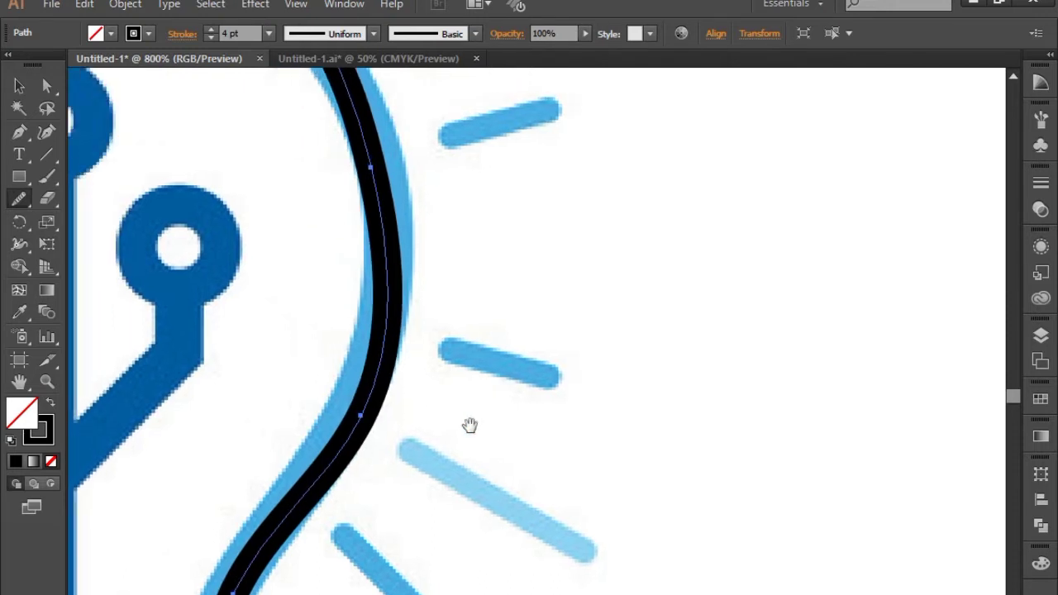
mouse_move(184, 278)
left_mouse_down()
mouse_move(510, 481)
mouse_move(506, 470)
left_mouse_up()
left_click(46, 85)
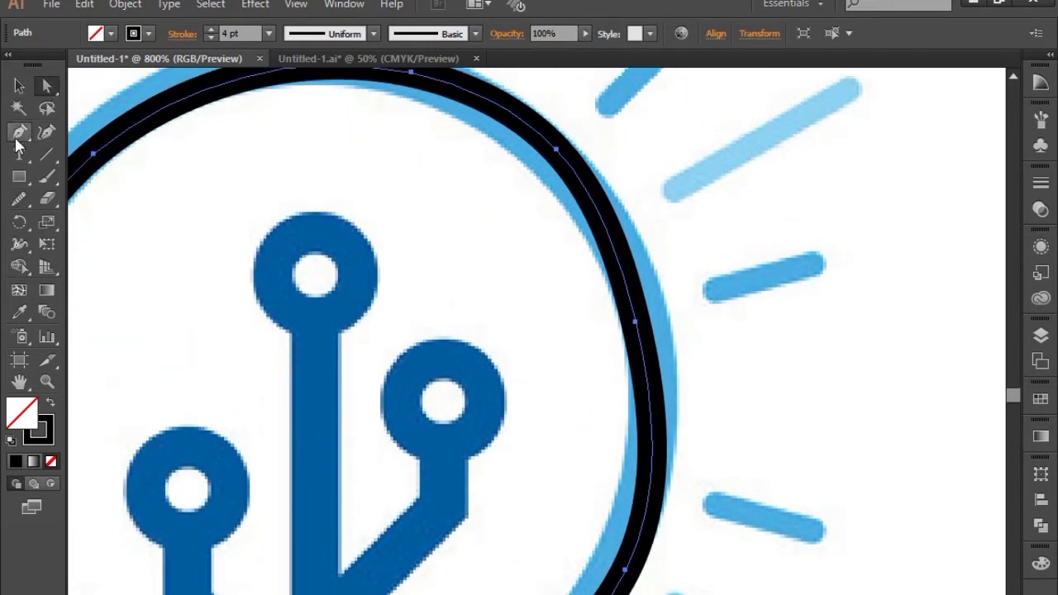
left_click(19, 132)
left_click(574, 168)
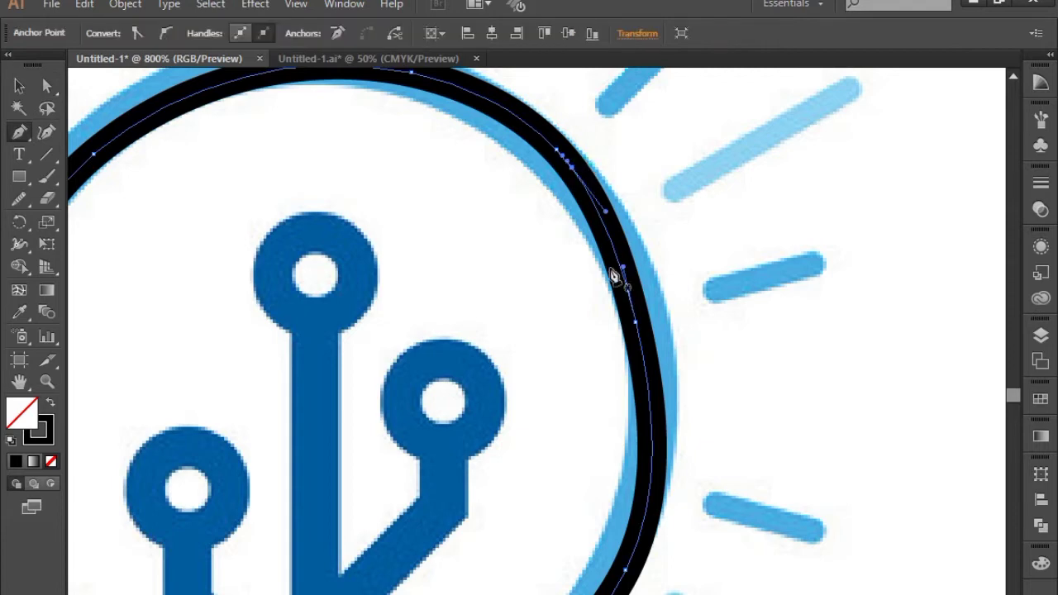
left_click(46, 87)
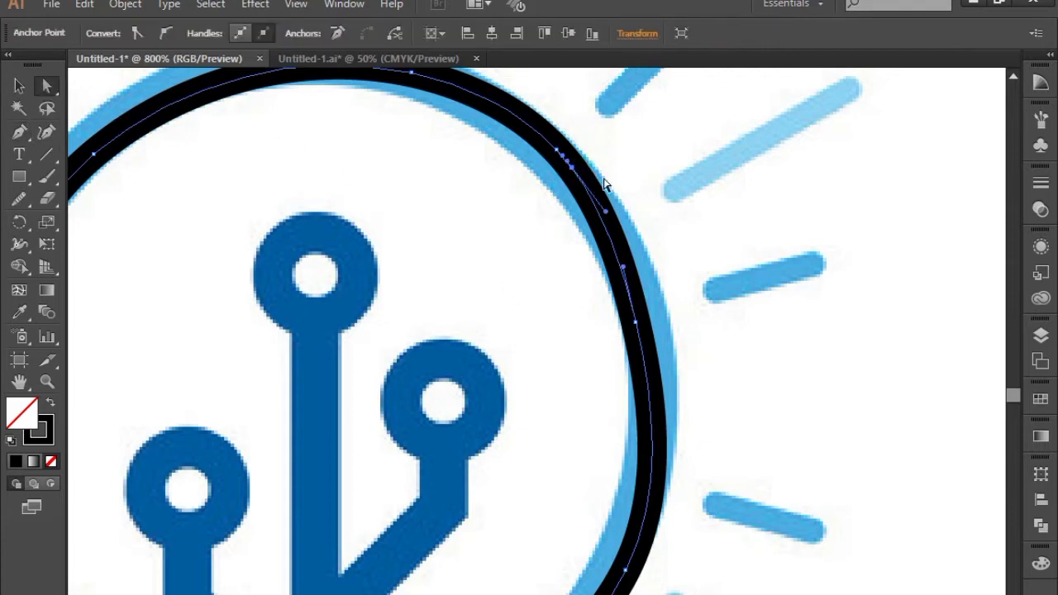
key("Left")
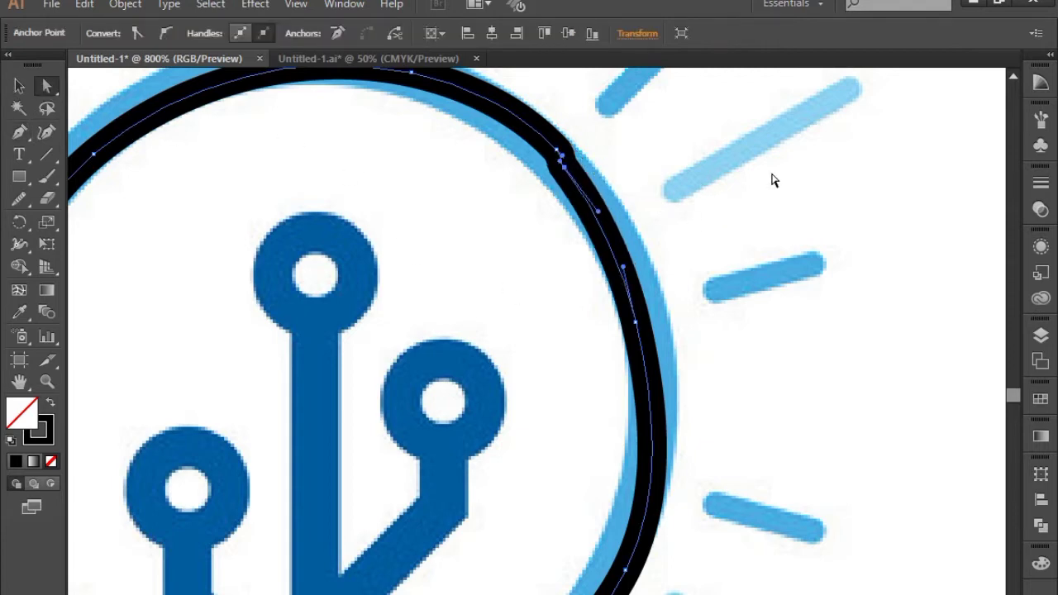
key("ctrl+z")
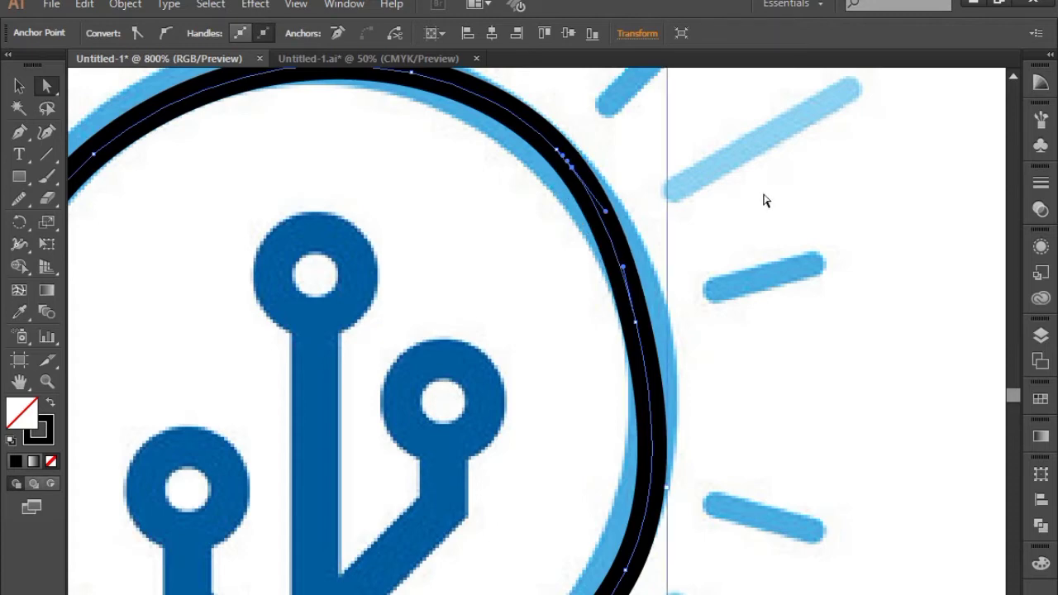
Step: Reshape the path segment between the bulb's top and its upper-right curve with the Direct Selection tool
left_click(763, 204)
key("ctrl+minus")
key("ctrl+minus")
key("ctrl+minus")
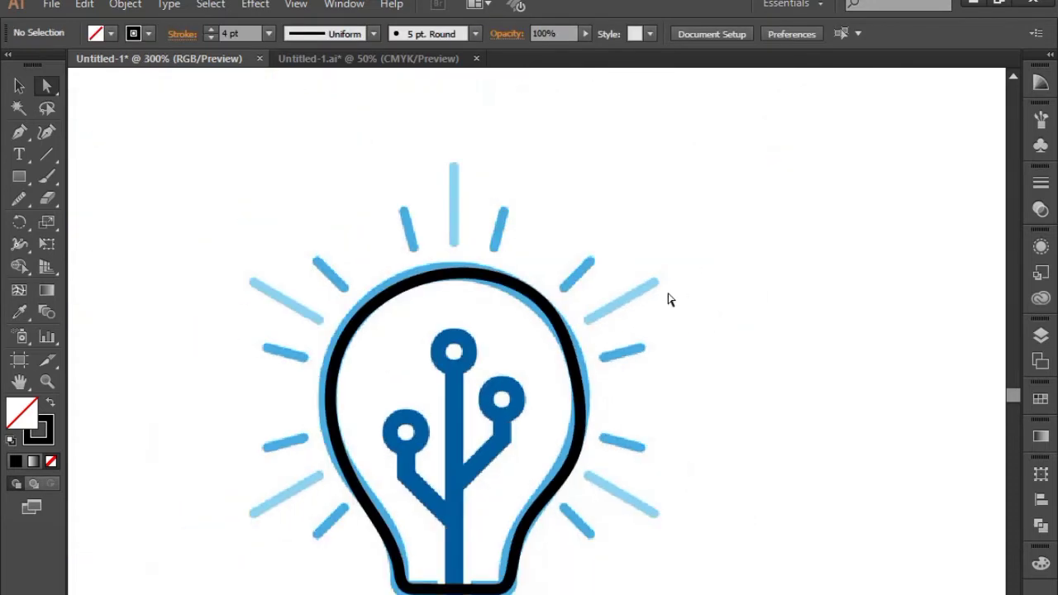
left_click(534, 291)
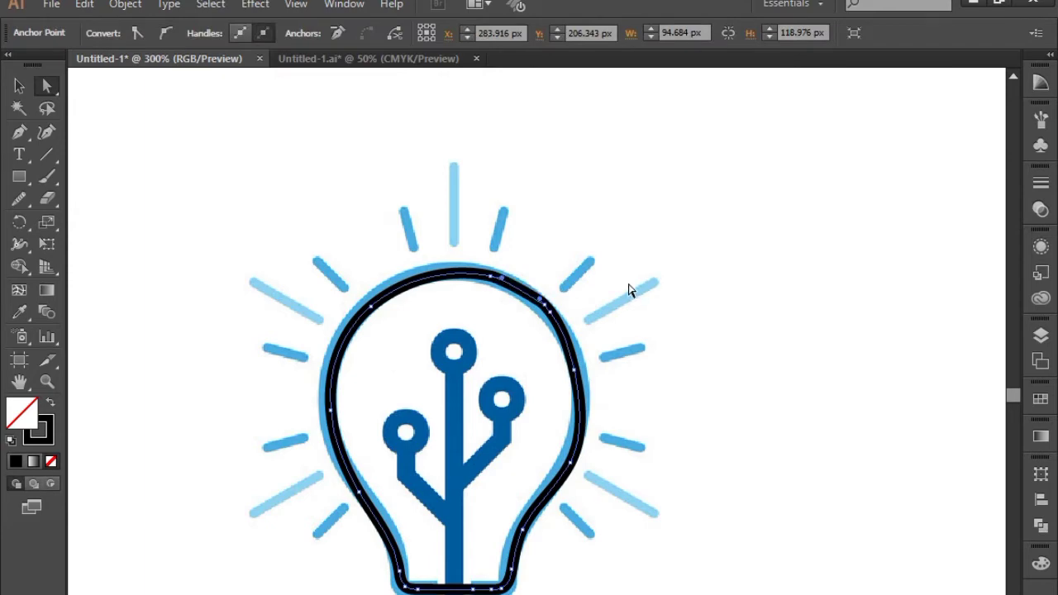
Step: Shift the added upper-right anchor point slightly left and adjust the curve beside it to even out the bend
key("ctrl+plus")
key("ctrl+plus")
key("ctrl+plus")
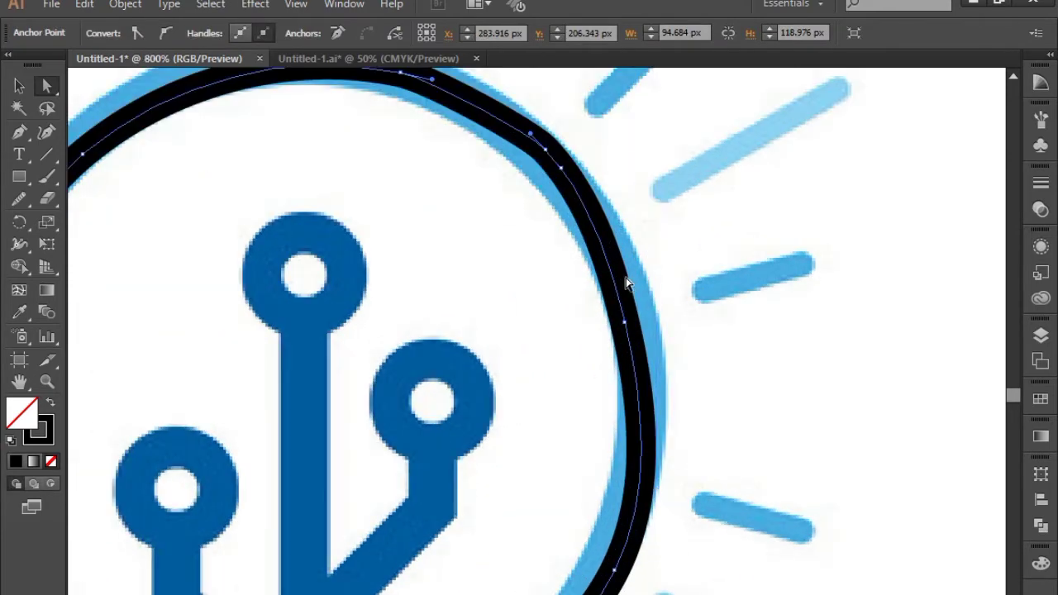
left_click(562, 169)
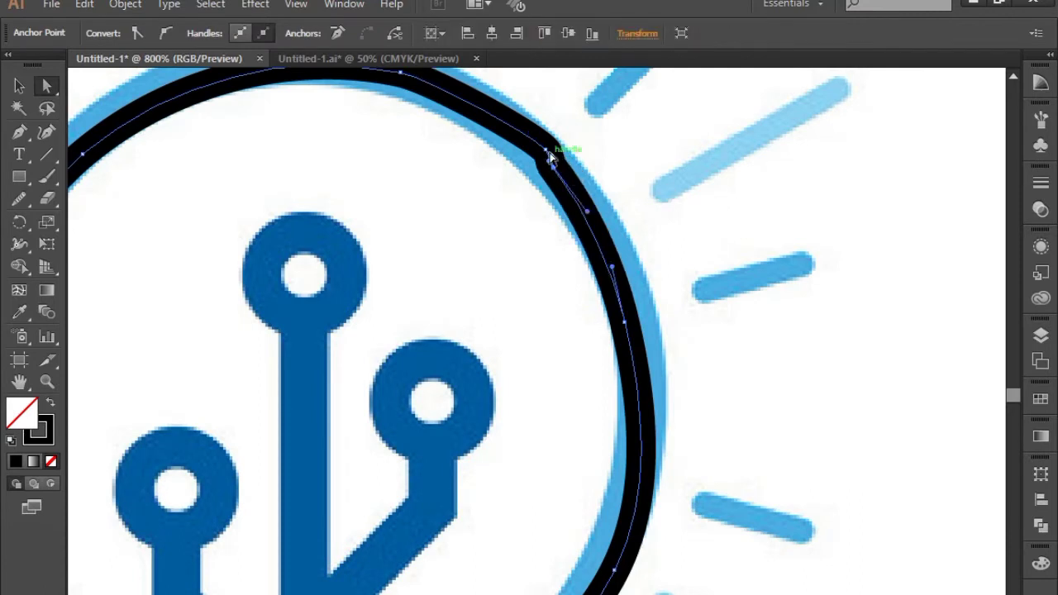
left_click_drag(552, 157, 543, 149)
left_click(736, 177)
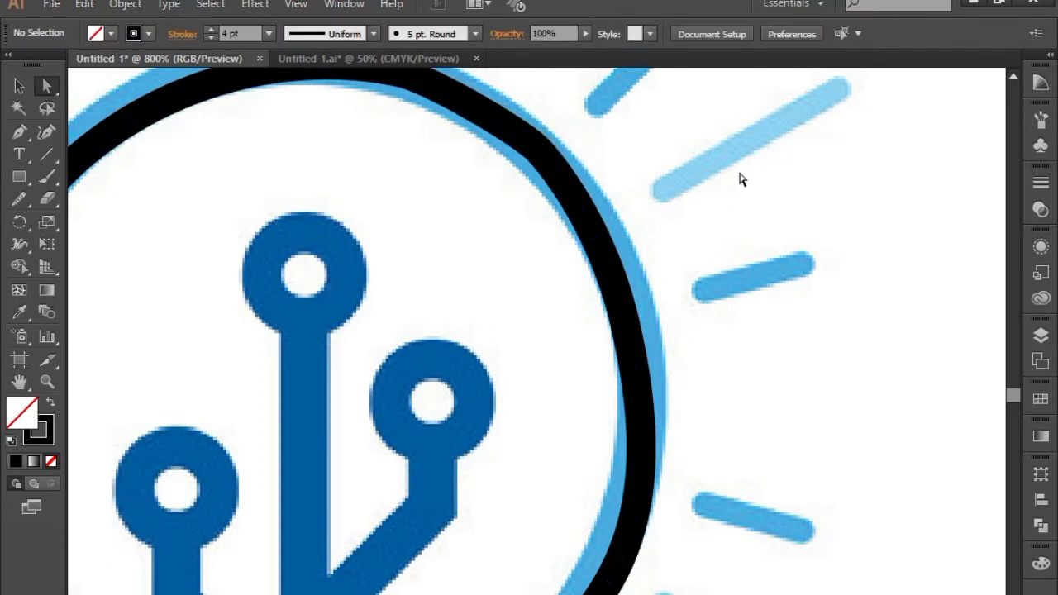
key("ctrl+minus")
key("ctrl+minus")
key("ctrl+minus")
key("ctrl+minus")
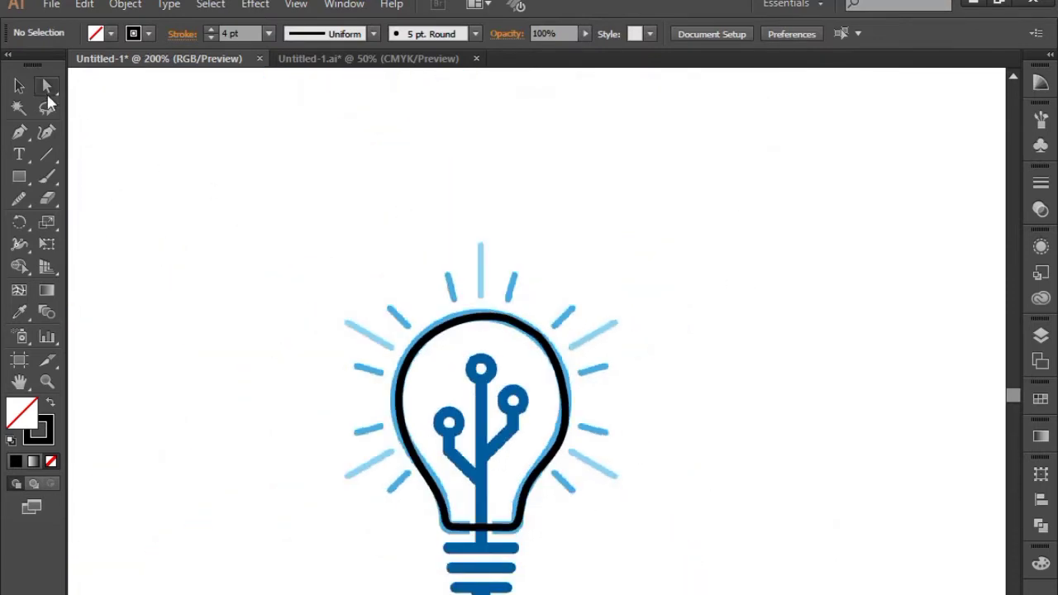
left_click(21, 86)
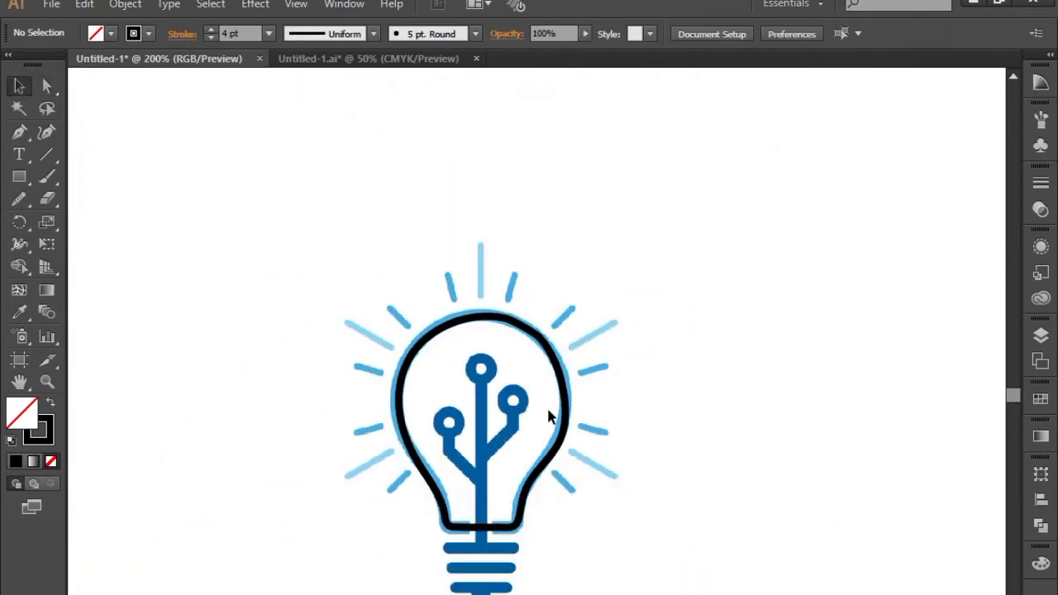
left_click_drag(711, 519, 692, 316)
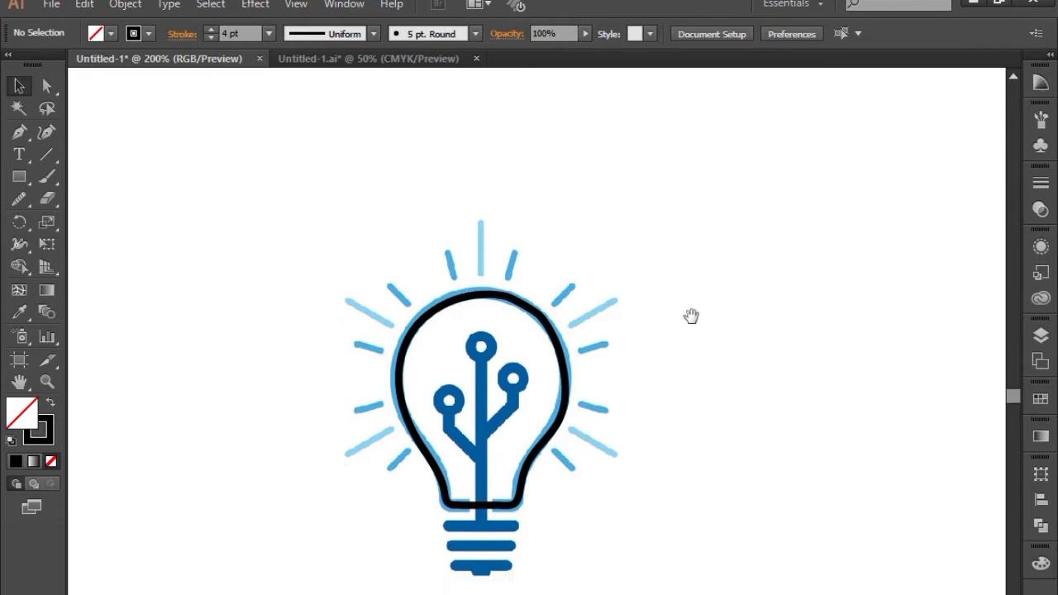
Step: Examine the traced bulb outline and the circuit nodes inside it up close
left_click_drag(713, 421, 659, 308)
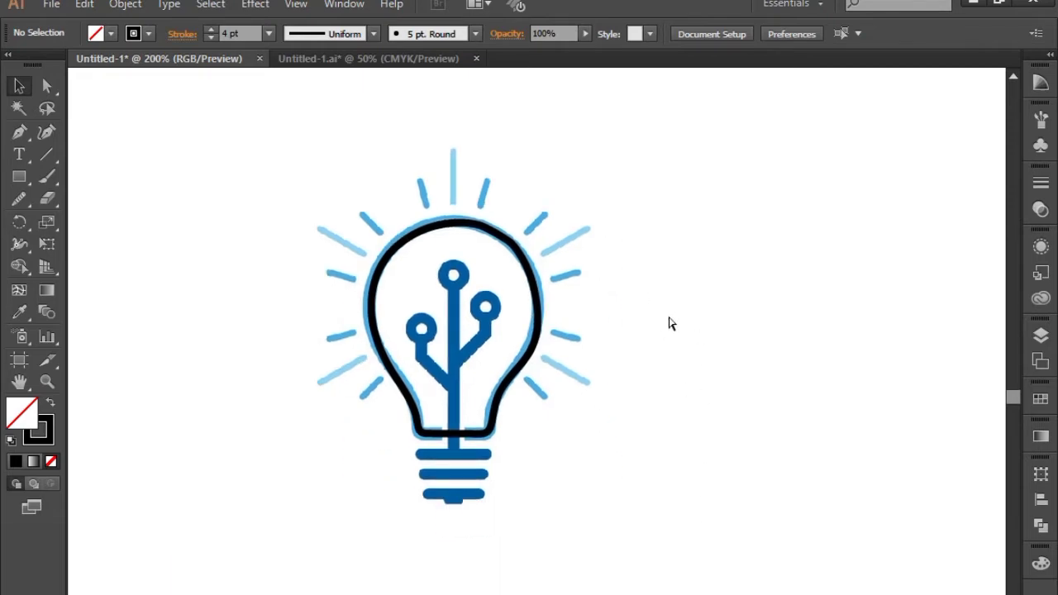
key("ctrl+plus")
key("ctrl+plus")
key("ctrl+plus")
key("plus")
left_click_drag(579, 501, 636, 557)
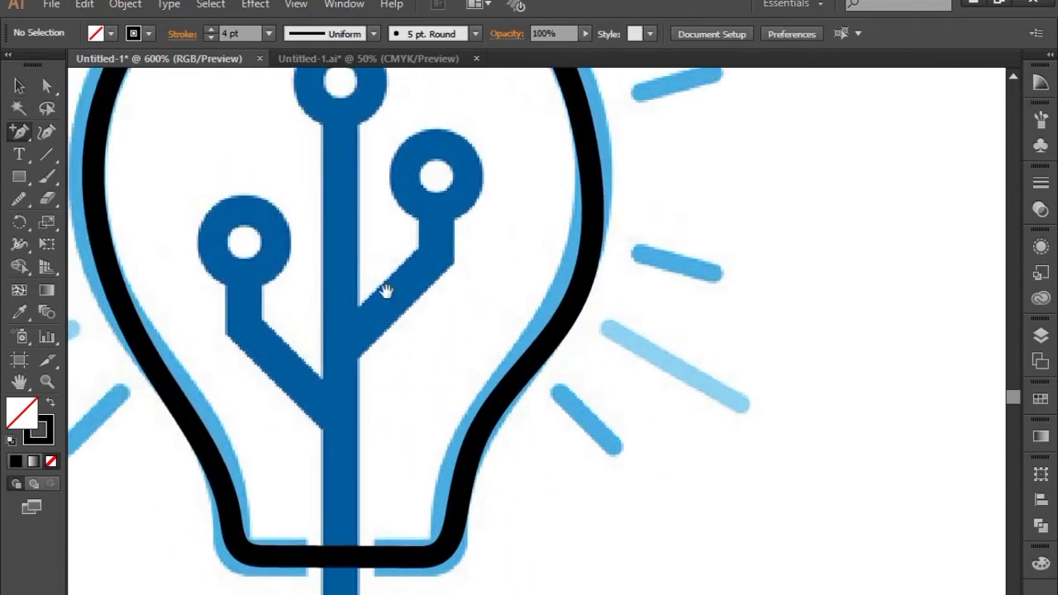
left_click_drag(385, 291, 470, 248)
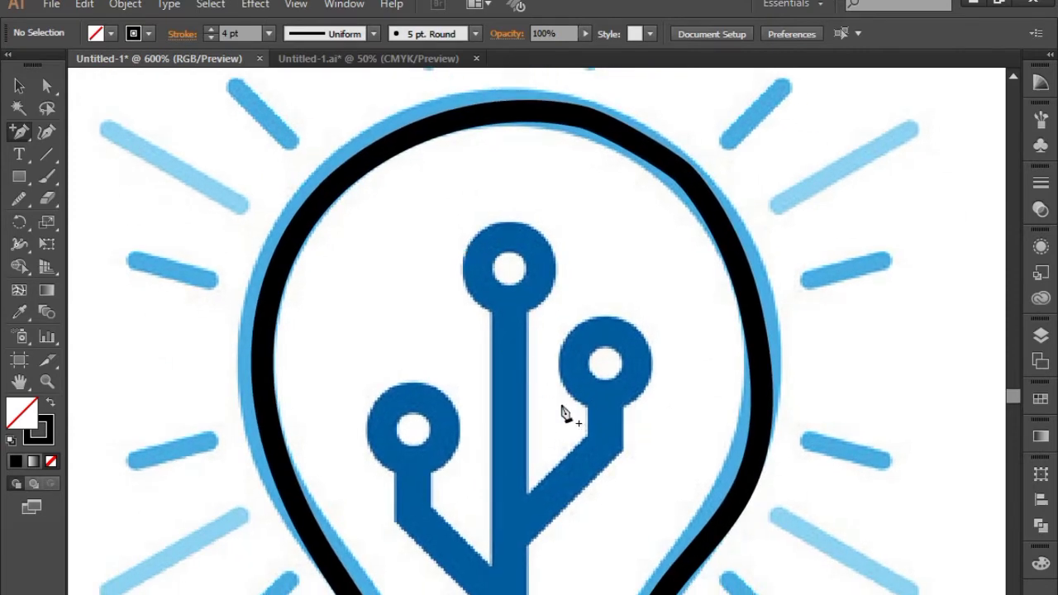
left_click_drag(643, 471, 524, 456)
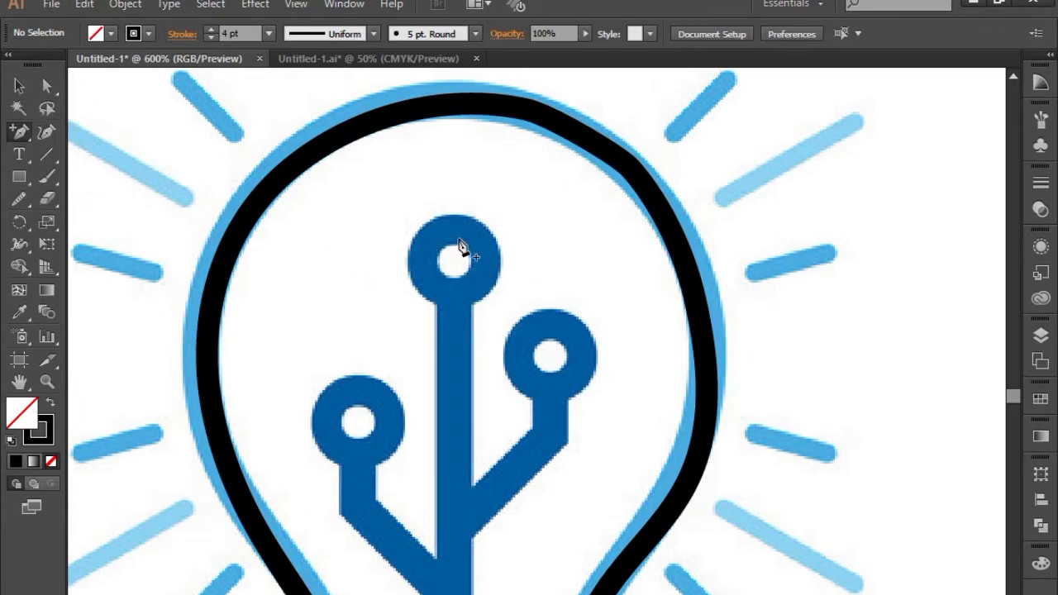
Step: Draw a circle about 16 px across with the Ellipse tool in the blank area to the upper left of the bulb
left_click(19, 86)
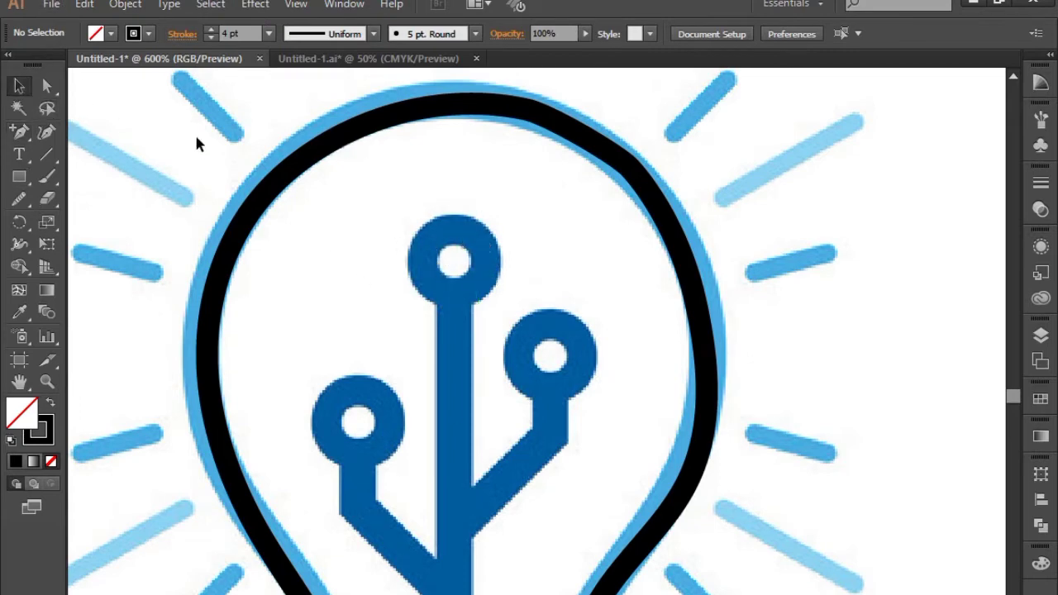
left_click_drag(194, 132, 401, 313)
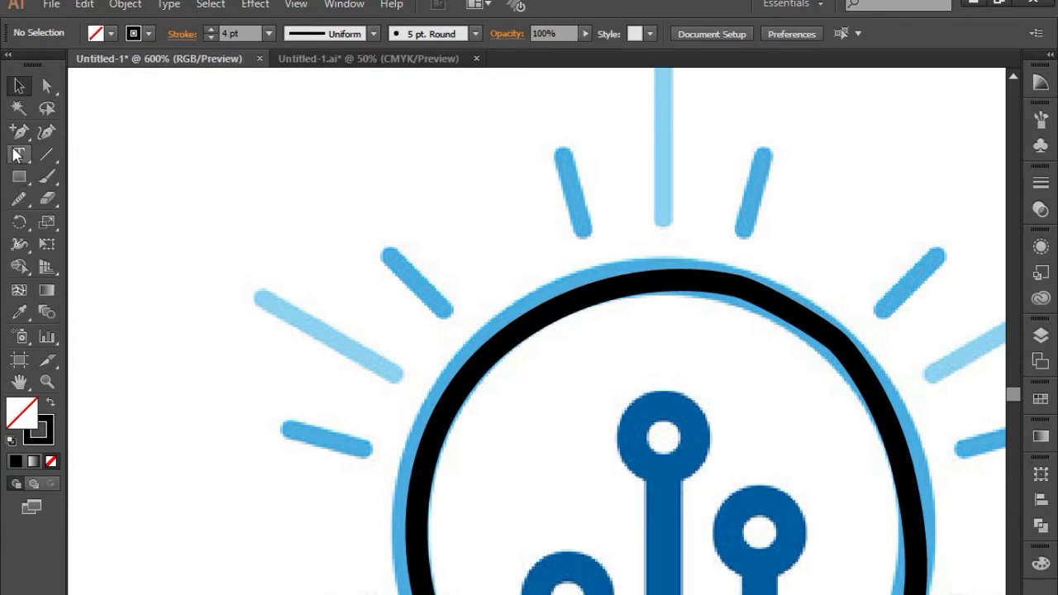
left_click(19, 176)
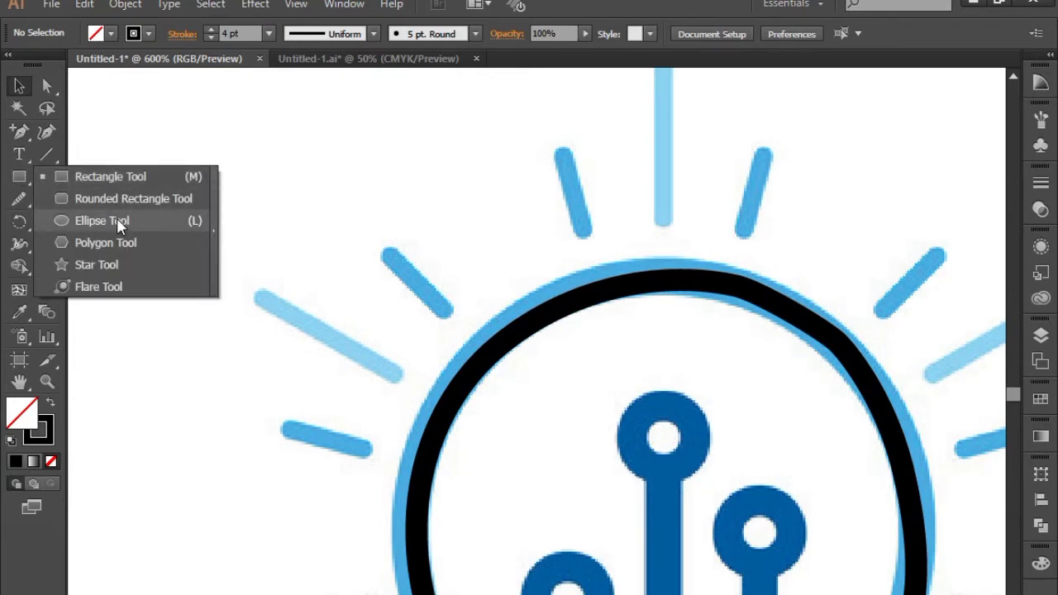
left_click(117, 221)
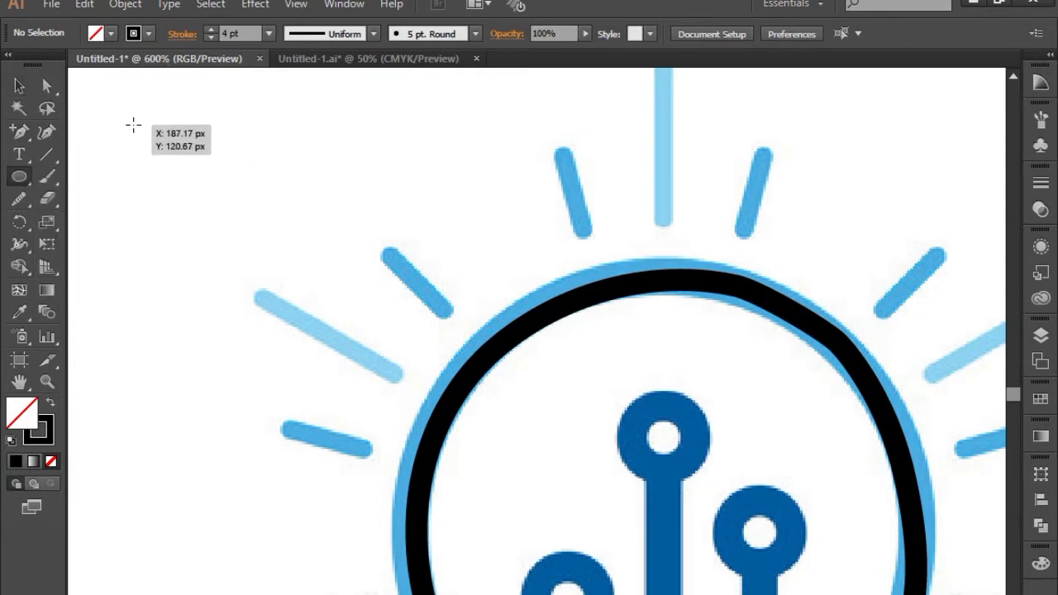
left_click(252, 255)
left_click(573, 411)
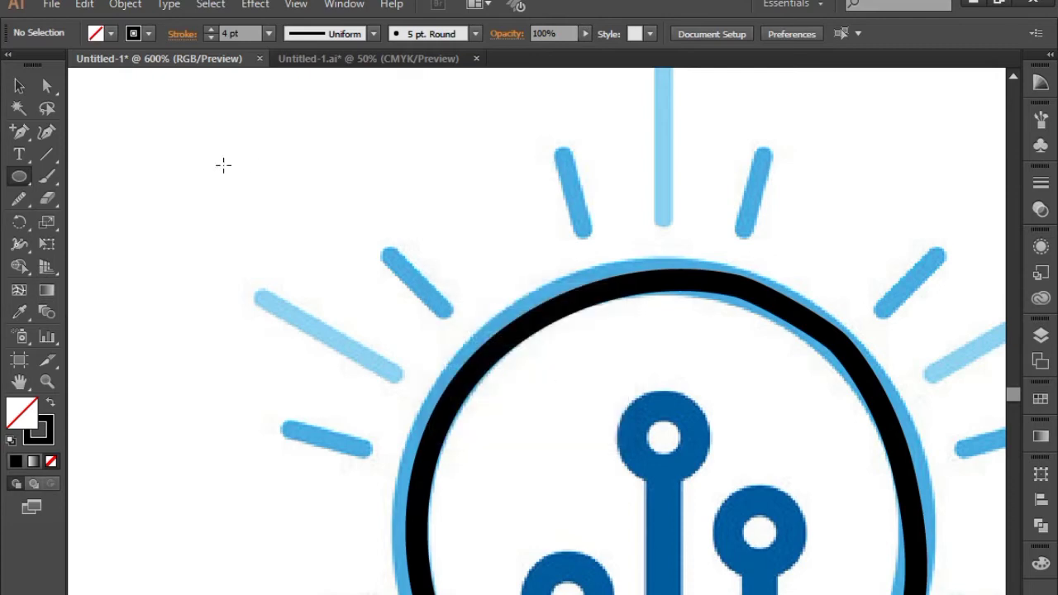
left_click(301, 284)
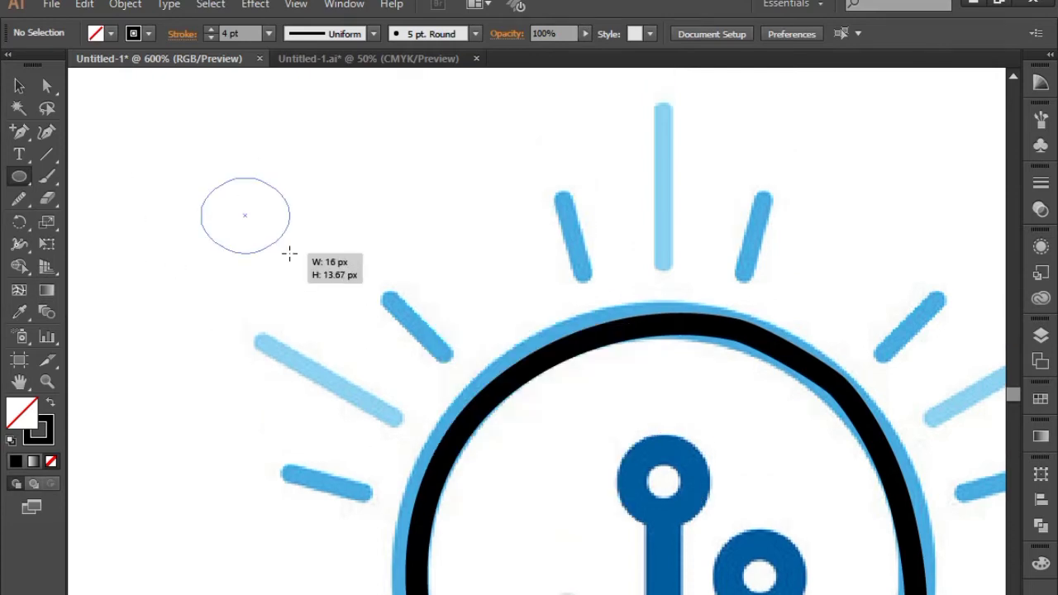
key("shift")
left_click_drag(290, 254, 290, 254)
scroll(369, 278, "up", 1)
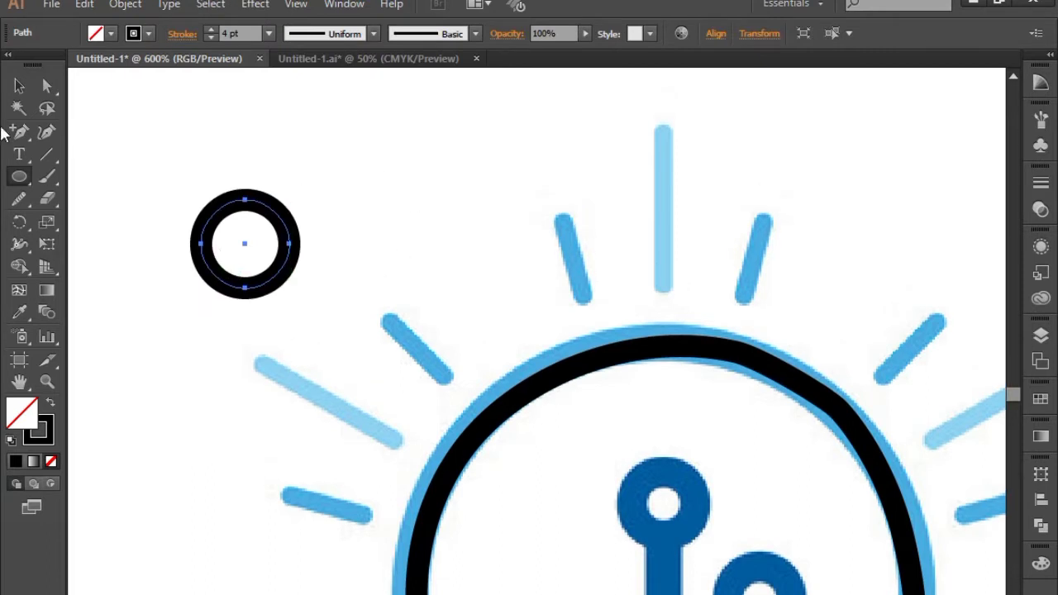
Step: Show the bounding box and add a smaller concentric copy of the circle inside it
left_click(19, 86)
key("ctrl+shift+b")
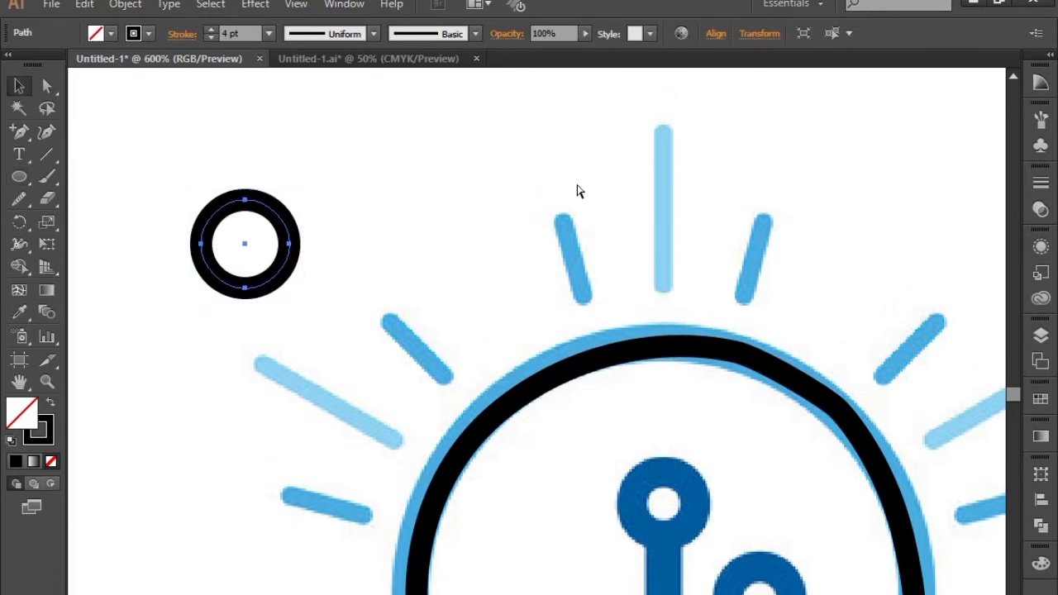
key("ctrl+shift+b")
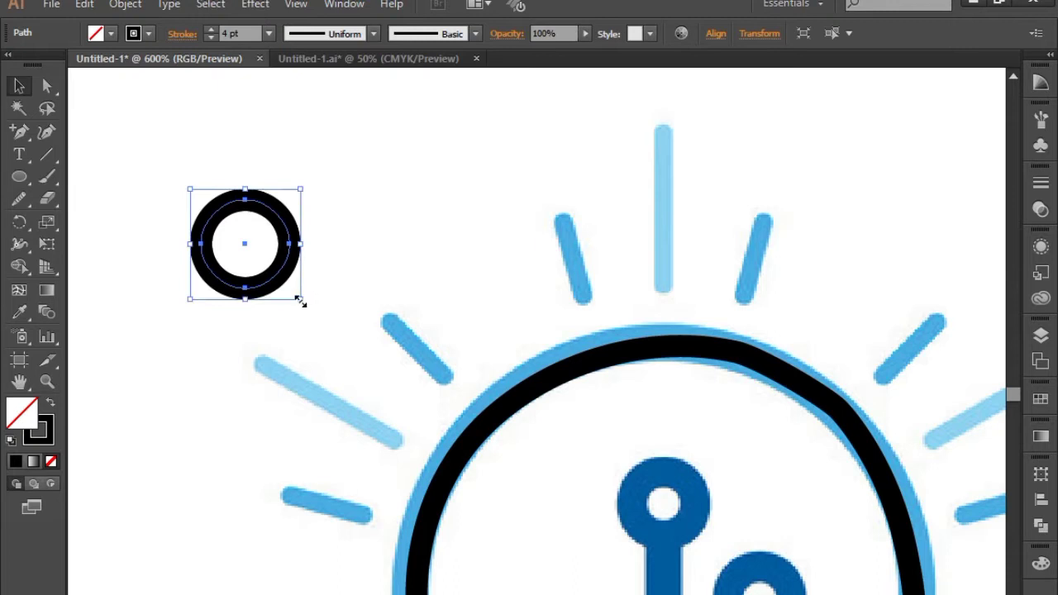
left_click_drag(299, 301, 277, 274)
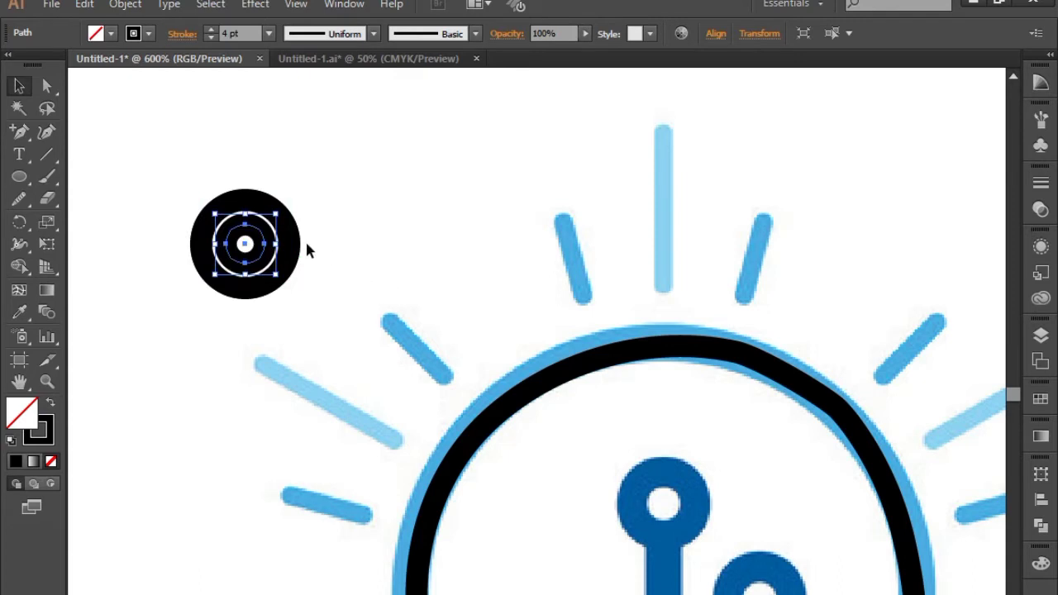
Step: Swap fill and stroke on both circles to give them a black fill with no stroke, and select the inner circle
left_click_drag(106, 146, 314, 313)
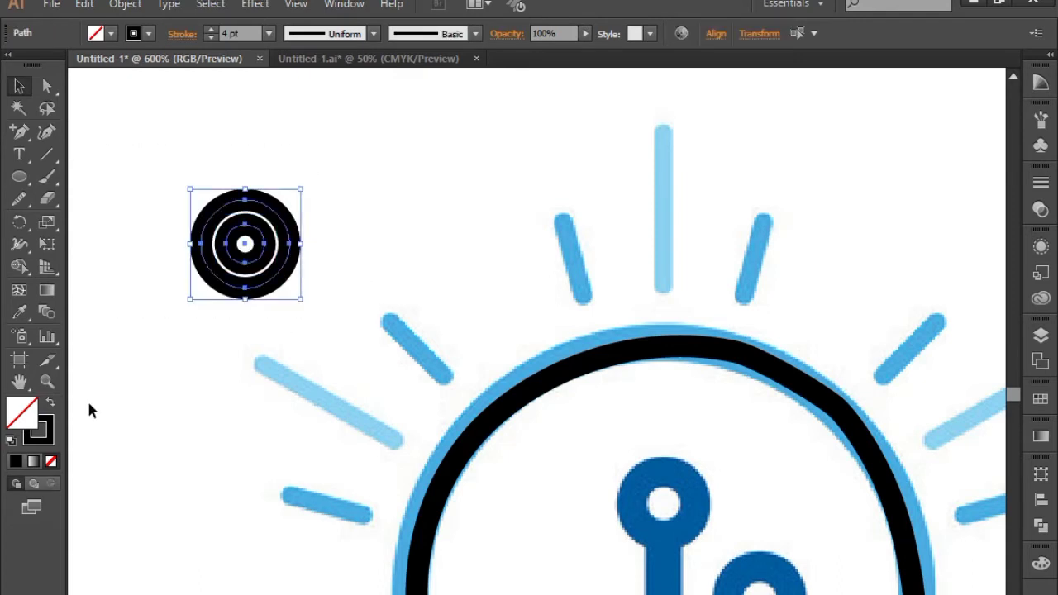
left_click(49, 403)
left_click(309, 240)
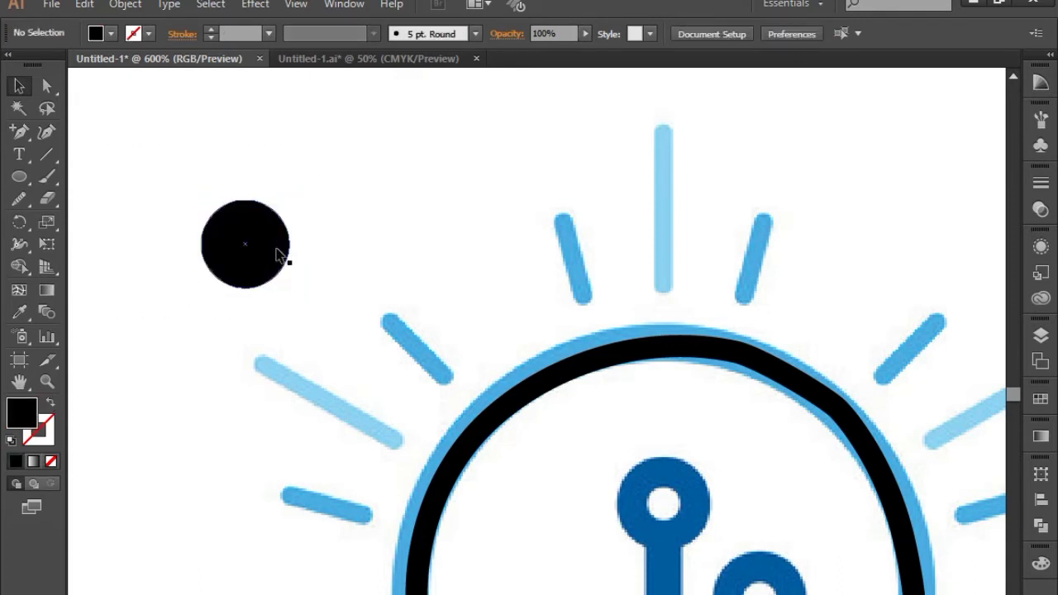
left_click(254, 250)
Step: Try swapping the inner circle's fill and stroke and applying a black fill with no stroke
left_click(50, 405)
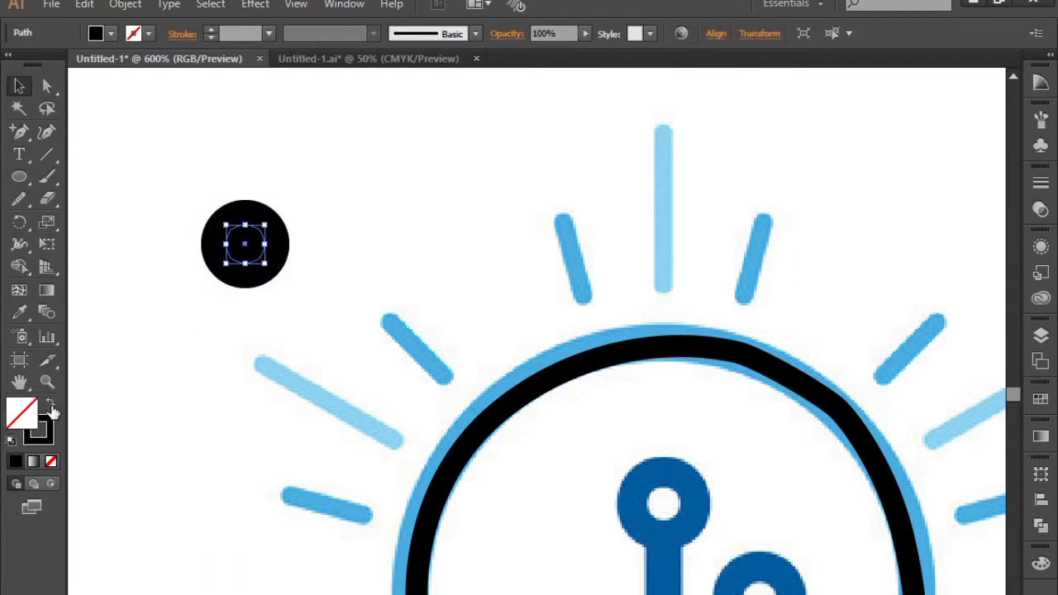
left_click(49, 404)
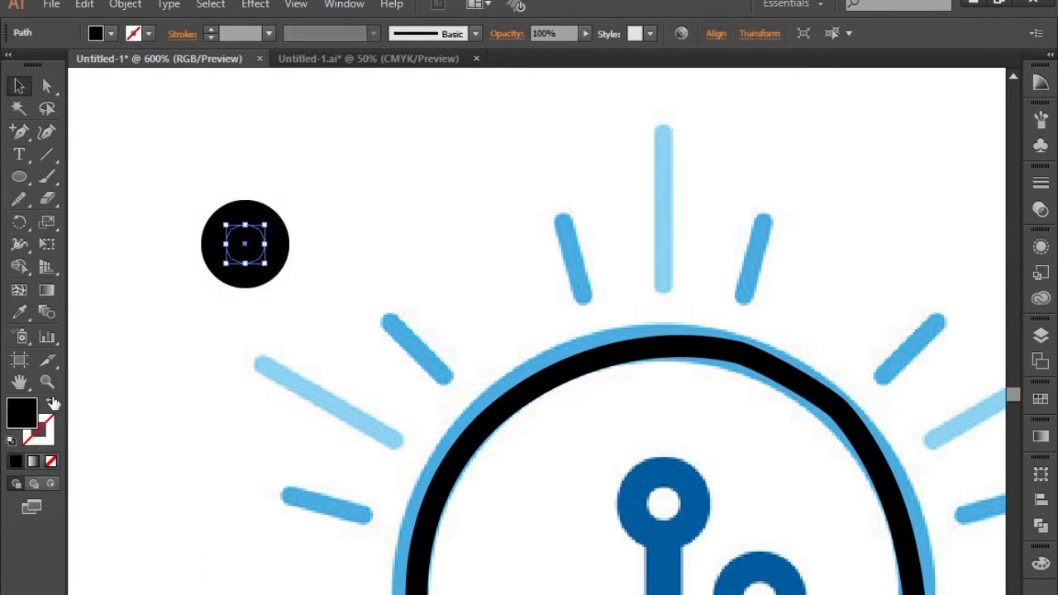
left_click(50, 404)
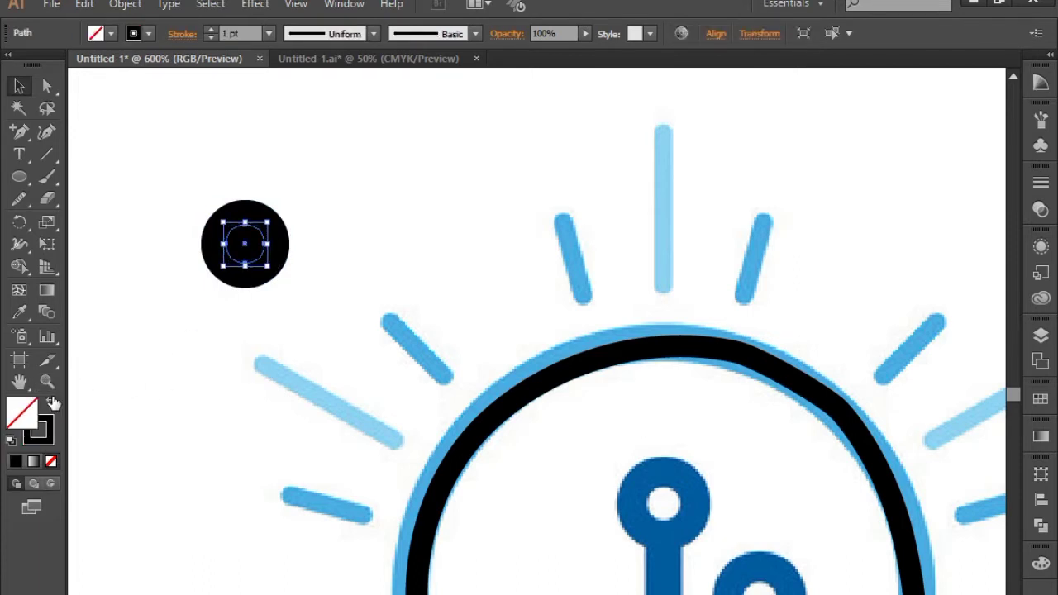
left_click(23, 466)
left_click(50, 444)
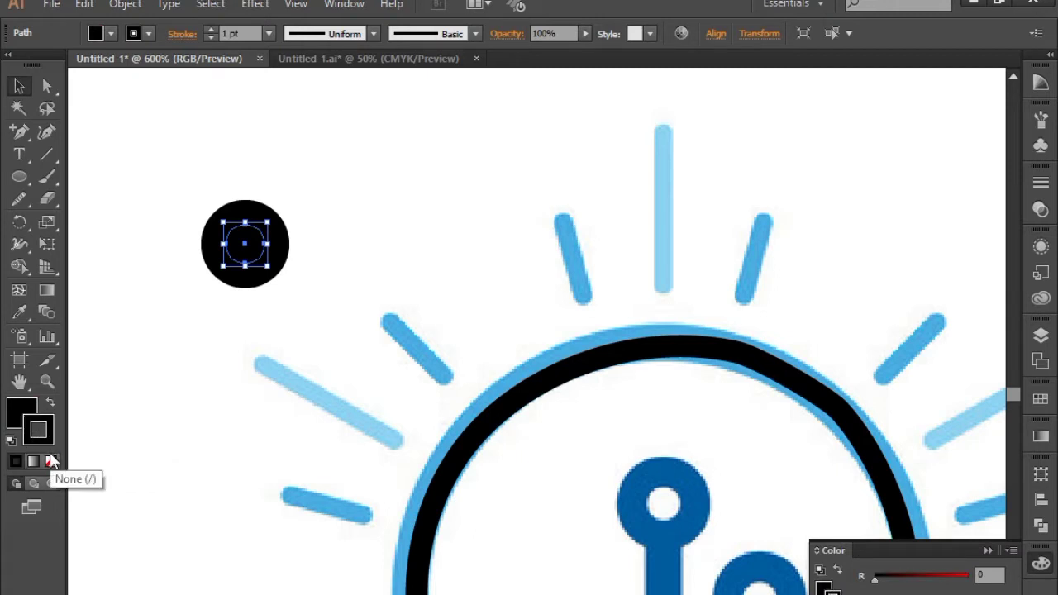
left_click(51, 462)
left_click(20, 413)
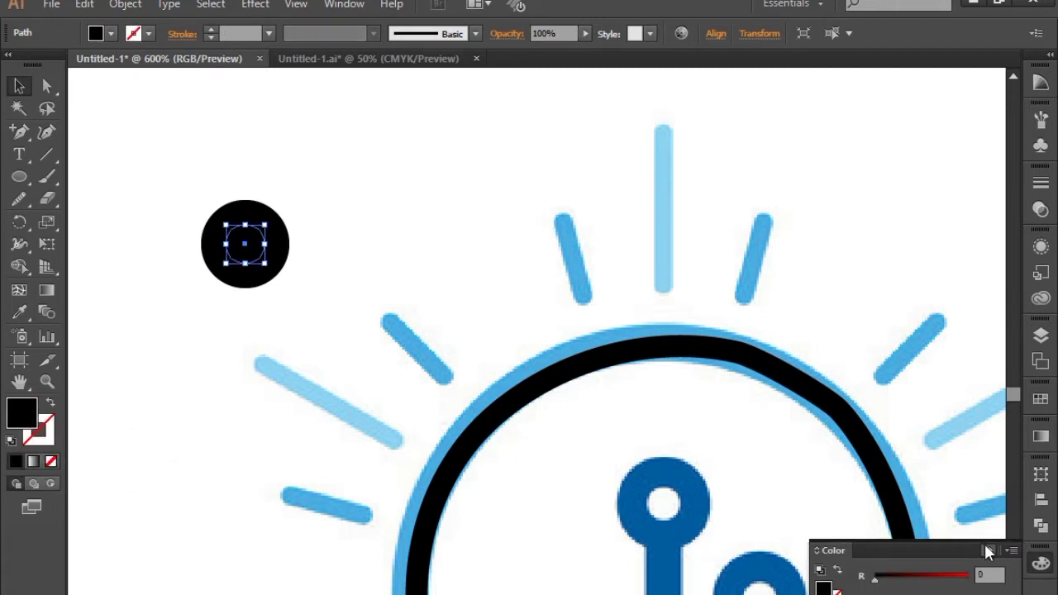
left_click(988, 551)
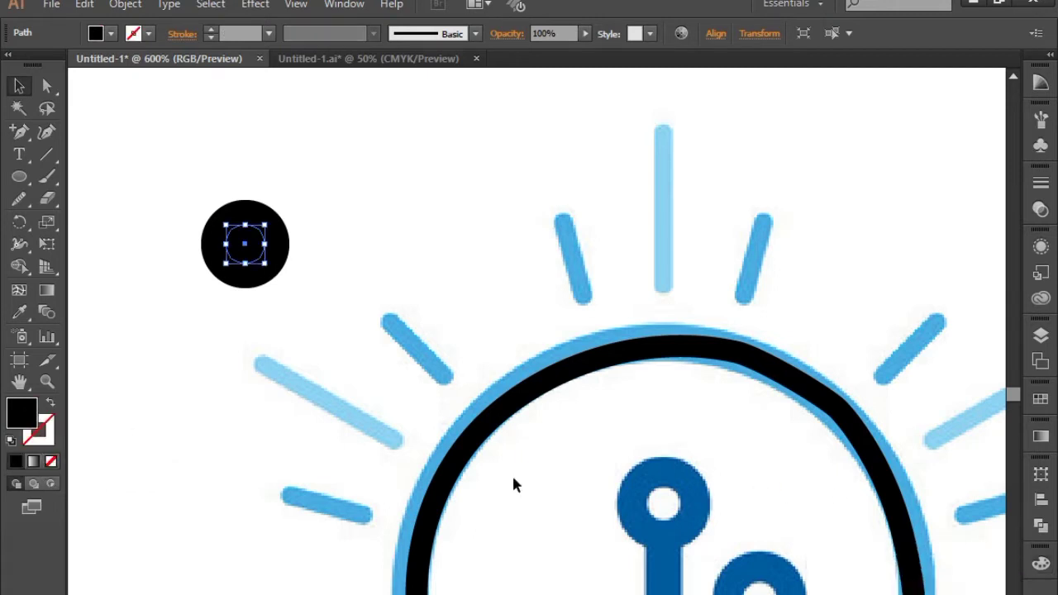
left_click(49, 404)
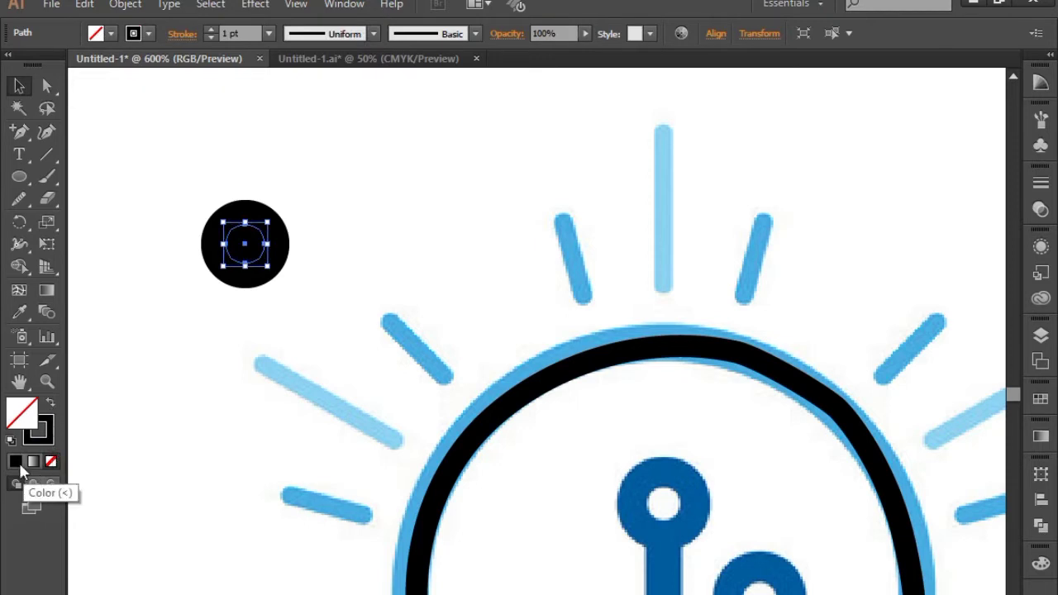
Step: Give the inner circle the default white fill and remove its stroke
left_click(12, 441)
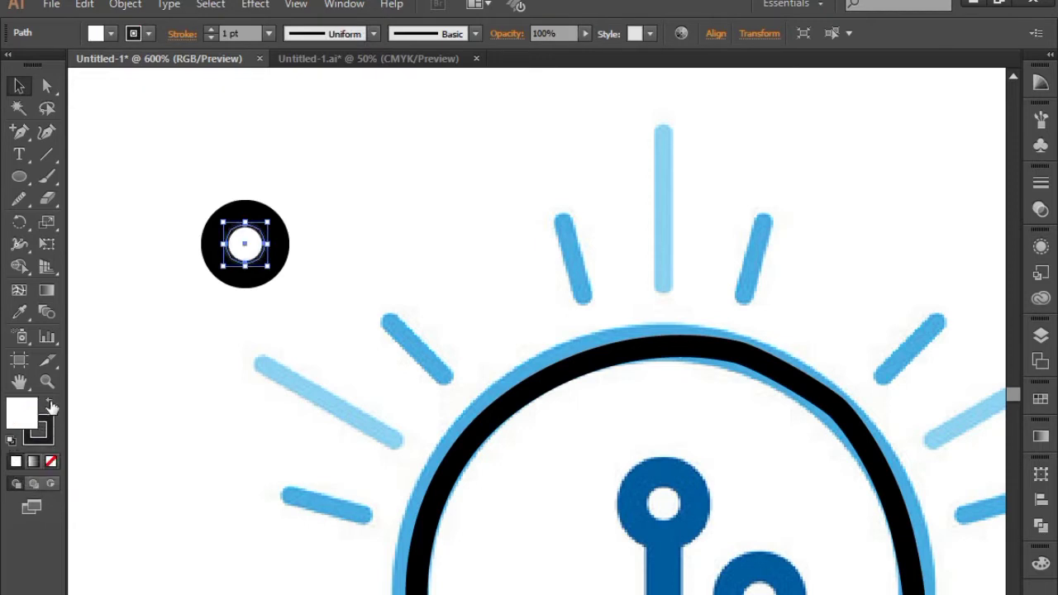
left_click(52, 435)
left_click(52, 462)
left_click(23, 413)
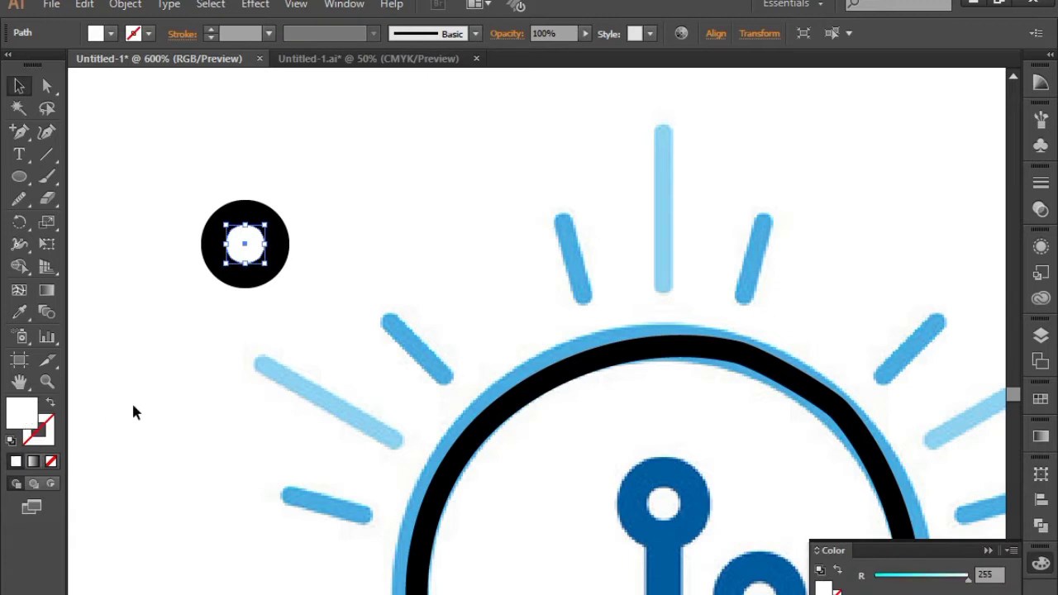
left_click(133, 405)
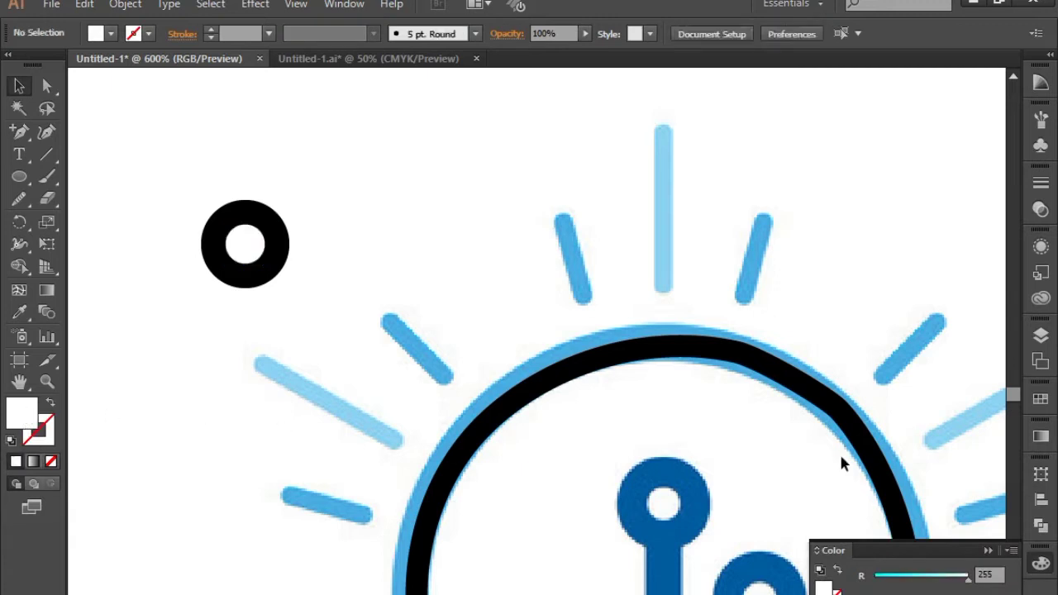
left_click(989, 543)
Step: Cut the inner circle out of the outer one with the Shape Builder tool to form a ring
left_click_drag(165, 170, 306, 298)
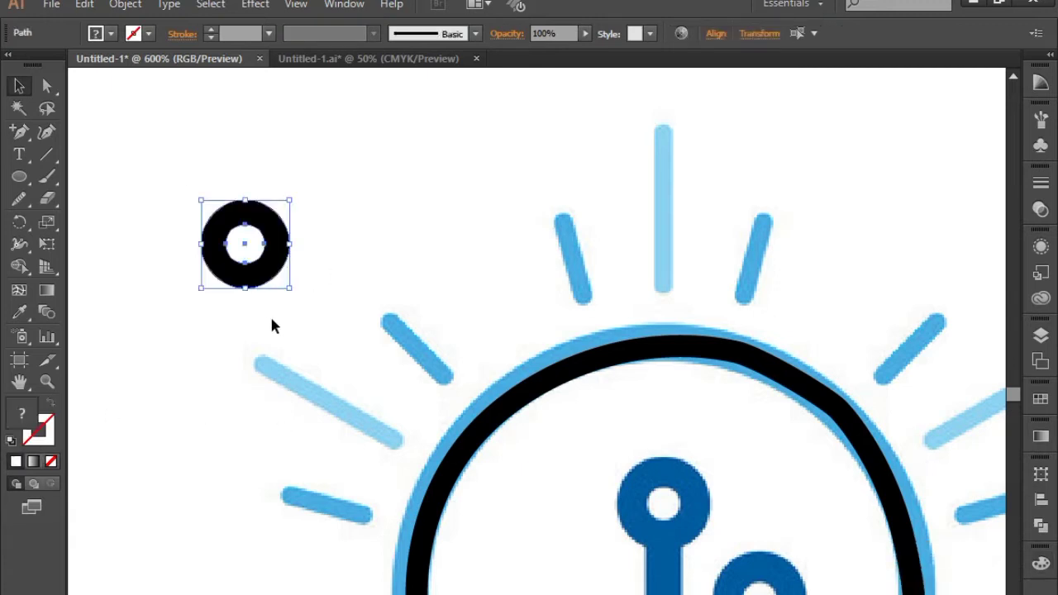
left_click(19, 266)
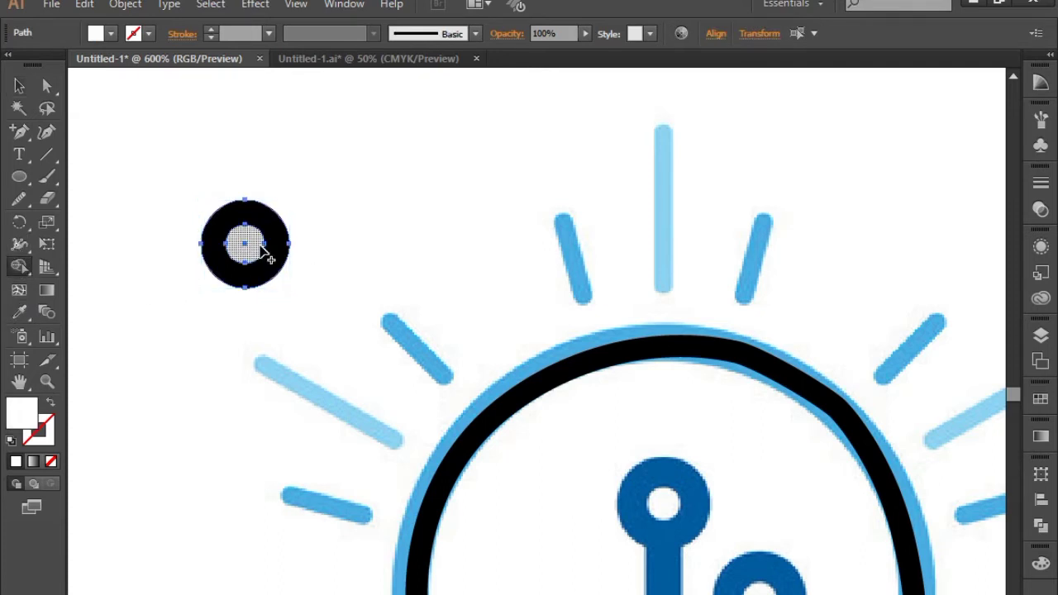
left_click(234, 241, "alt")
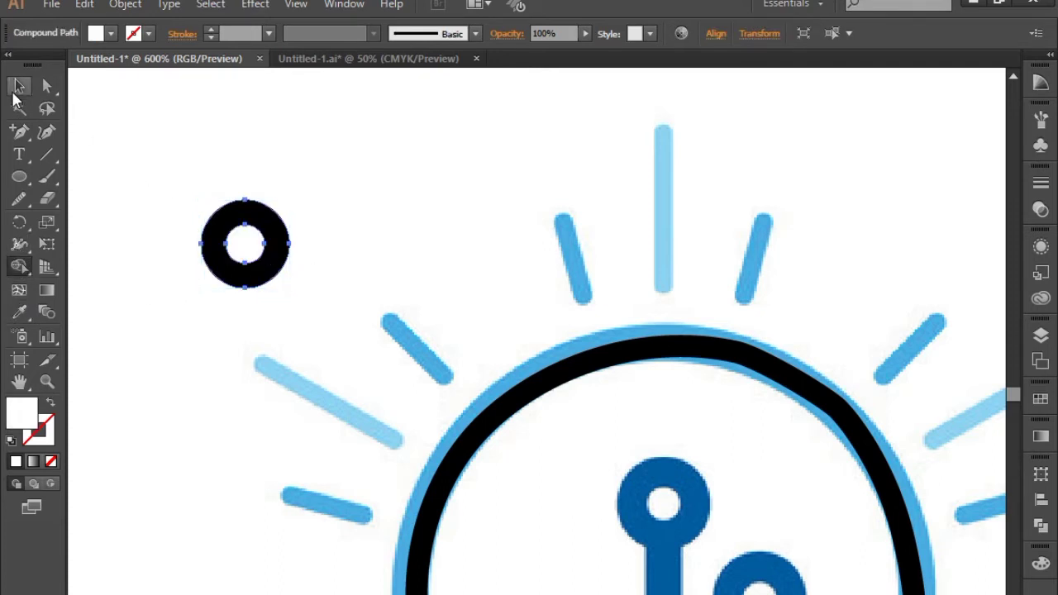
left_click(19, 86)
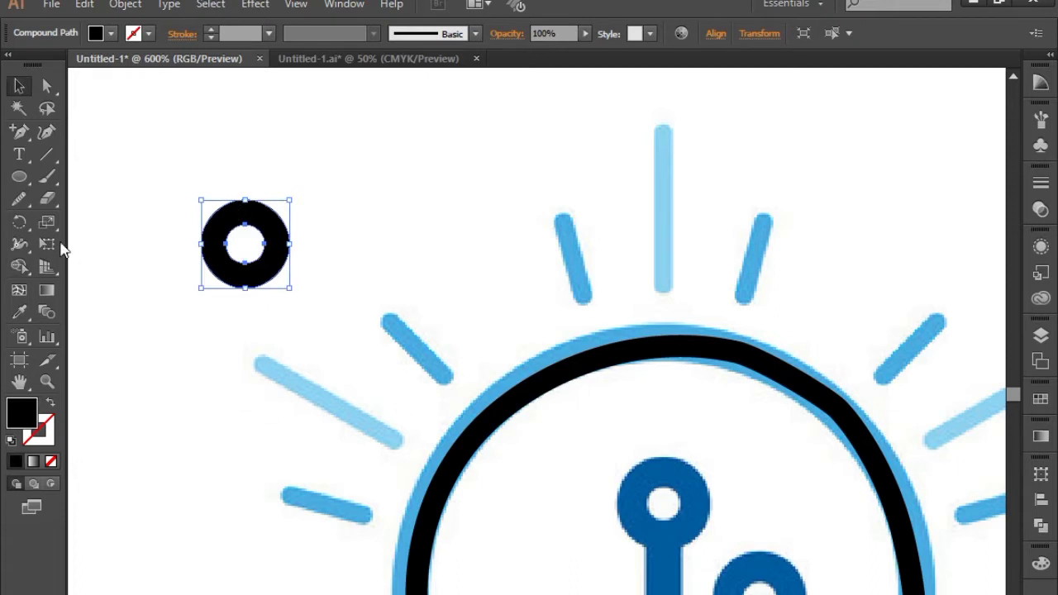
Step: Paste a copy of the ring in front and nudge it straight down until it sits clear below the original
left_click_drag(262, 256, 264, 265)
key("ctrl+c")
key("ctrl+f")
key("Down")
key("Down")
key("Down")
key("Down")
key("Down")
key("Down")
key("Down")
key("Down")
key("Down")
key("Down")
key("Down")
key("Down")
key("Down")
key("Down")
key("Down")
key("Down")
key("Down")
key("Down")
key("Down")
key("Down")
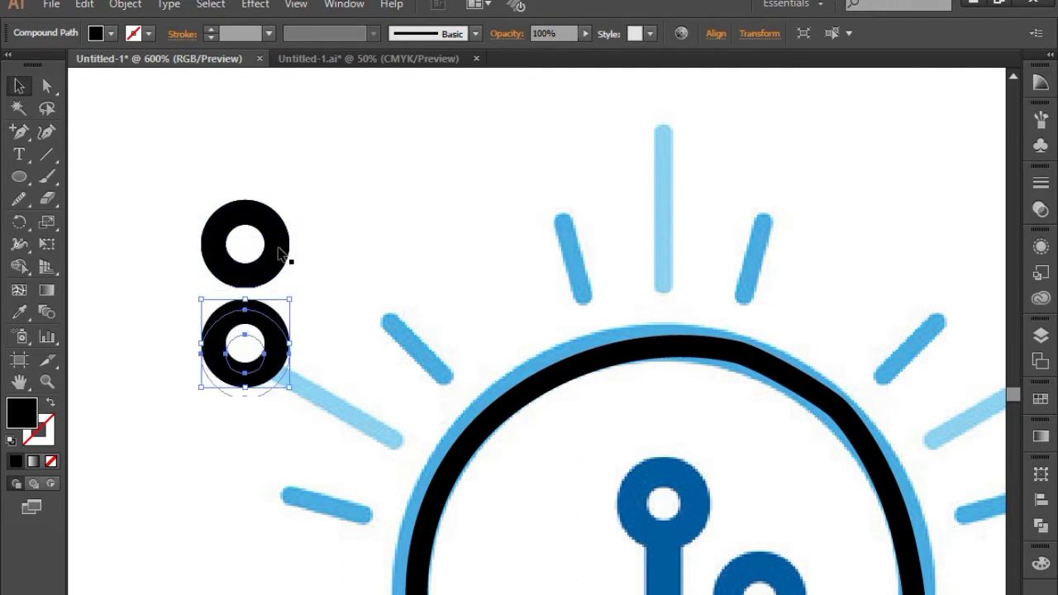
Step: Paste another copy of the upper ring in front and nudge it right until a gap separates it from the original
left_click(280, 247)
key("ctrl+f")
key("Right")
key("Right")
key("Right")
key("Right")
key("Right")
key("Right")
key("Right")
key("Right")
key("Right")
key("Right")
key("Right")
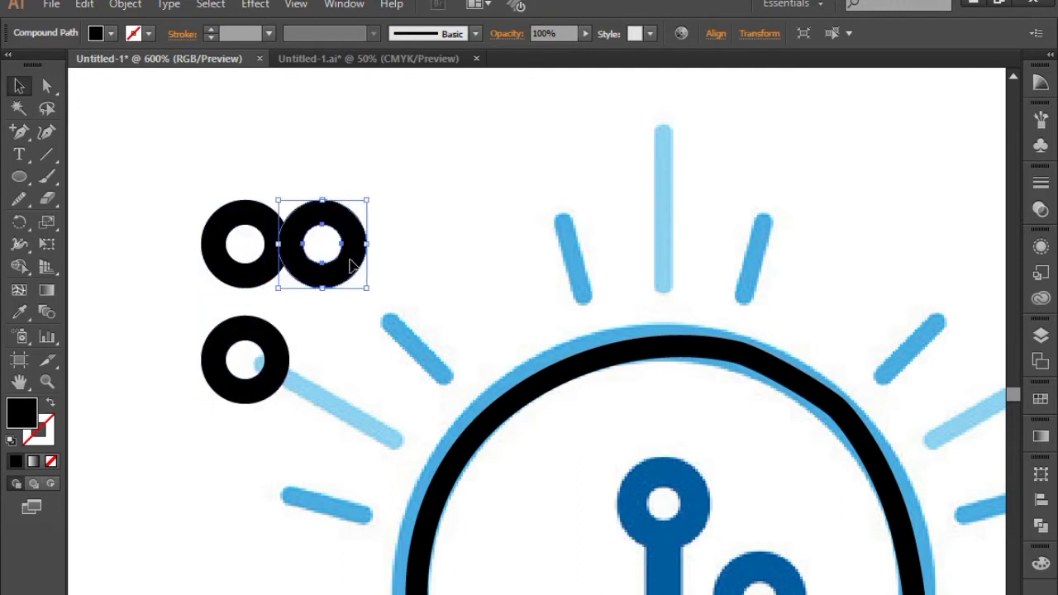
key("Right")
key("Right")
key("Right")
key("Right")
key("Right")
key("Right")
key("Right")
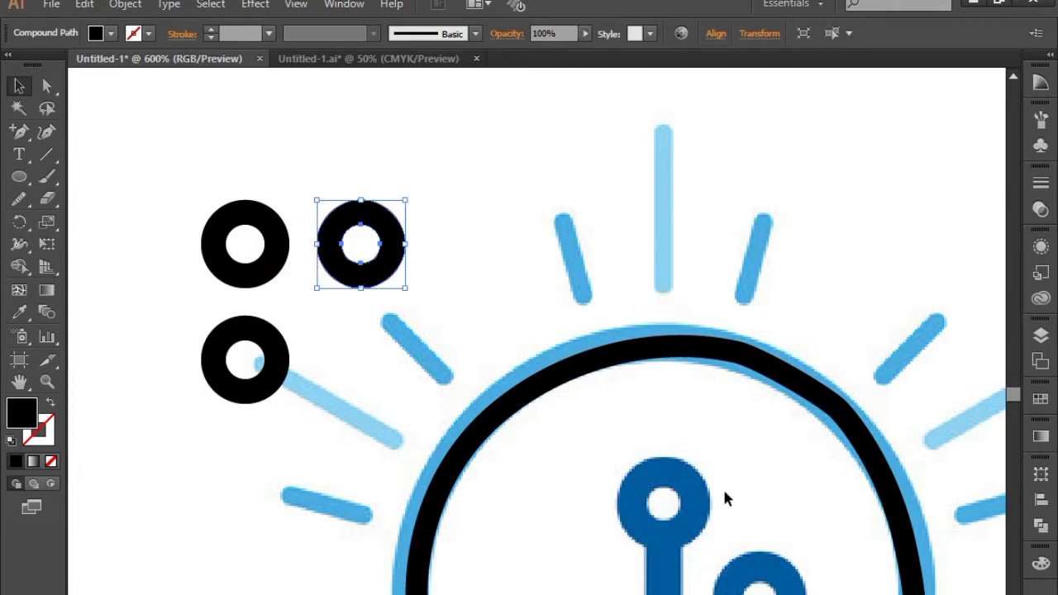
Step: Draw a straight vertical trunk line with the Pen tool from the base of the top node down to the bulb's first base bar
left_click(747, 513)
left_click_drag(735, 554, 506, 217)
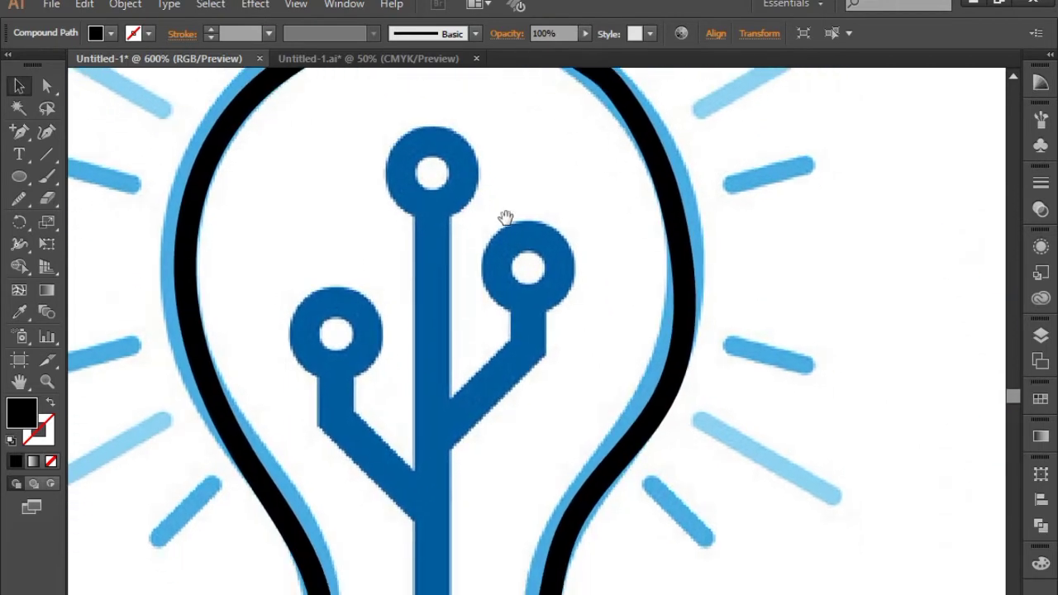
left_click_drag(33, 132, 67, 134)
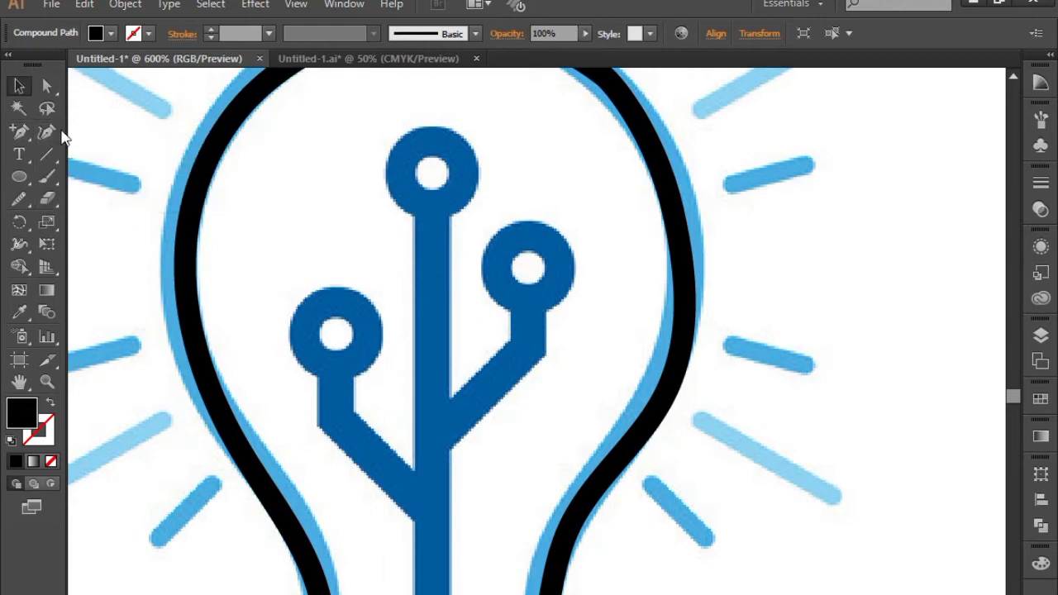
left_click(434, 213)
left_click_drag(629, 490, 574, 268)
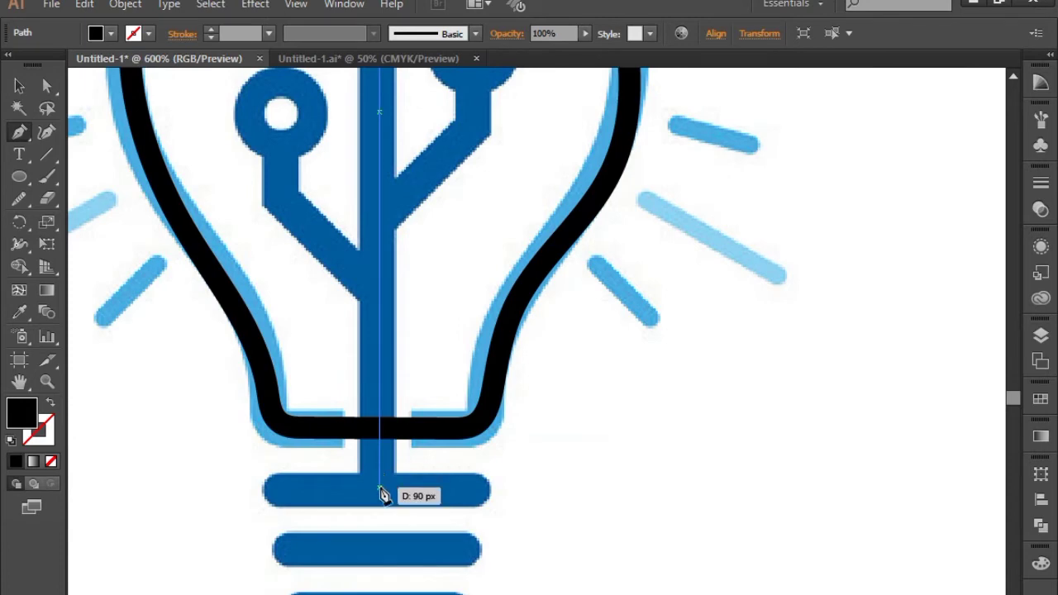
left_click(381, 479)
left_click_drag(550, 351, 521, 591)
left_click(17, 86)
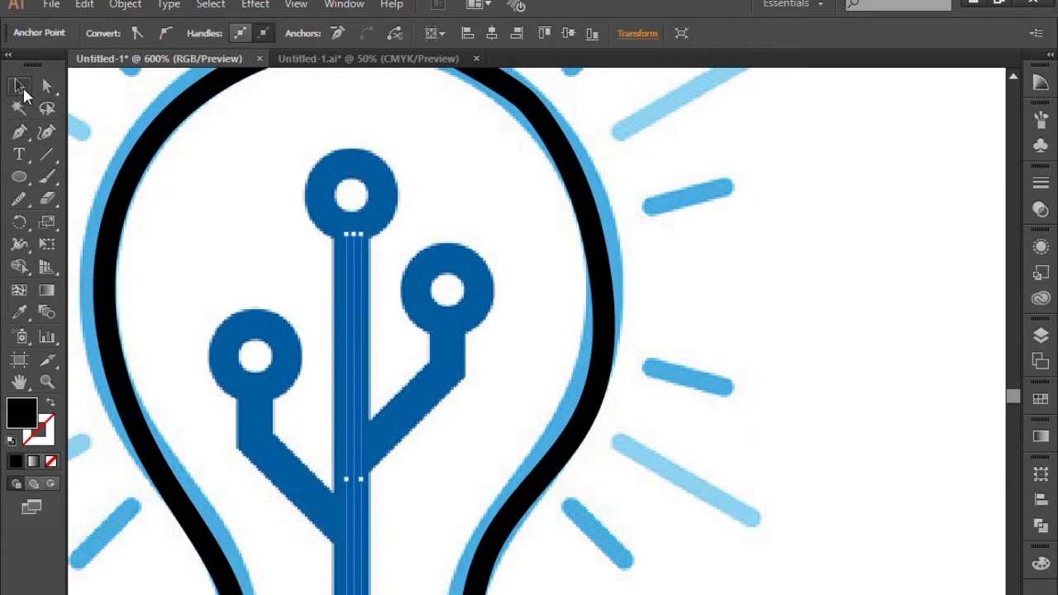
Step: Trace the right branch with the Pen tool from its node down to the trunk, giving it a black stroke and no fill
left_click(29, 140)
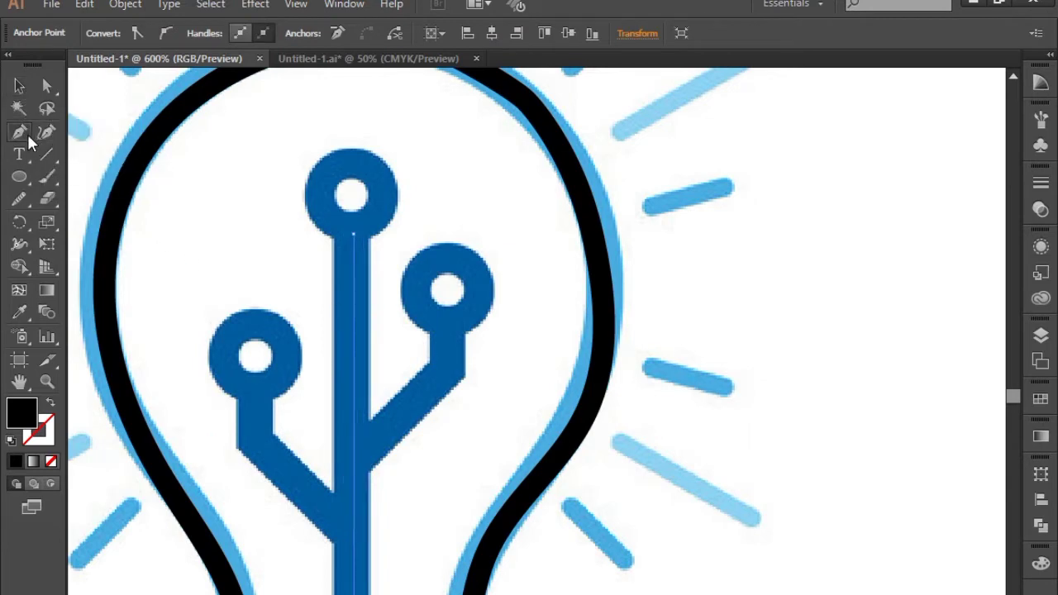
left_click(447, 335)
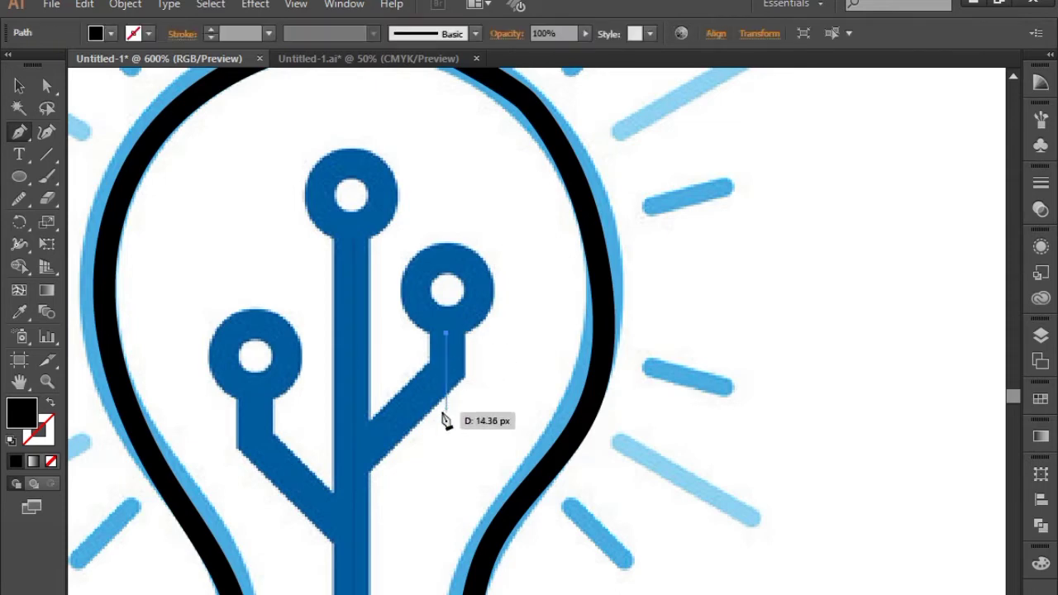
left_click(447, 367)
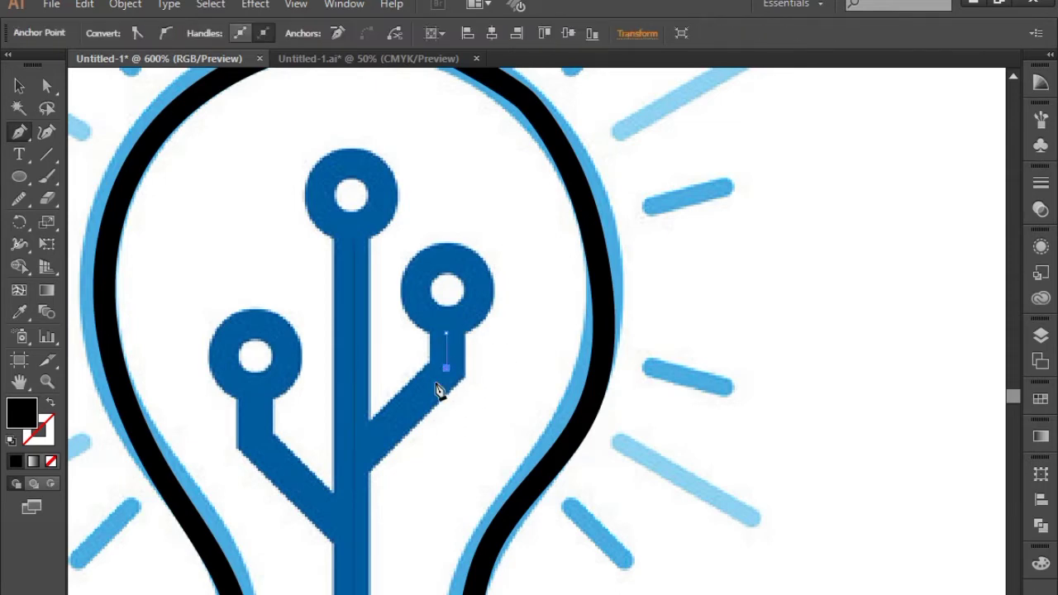
left_click(354, 459)
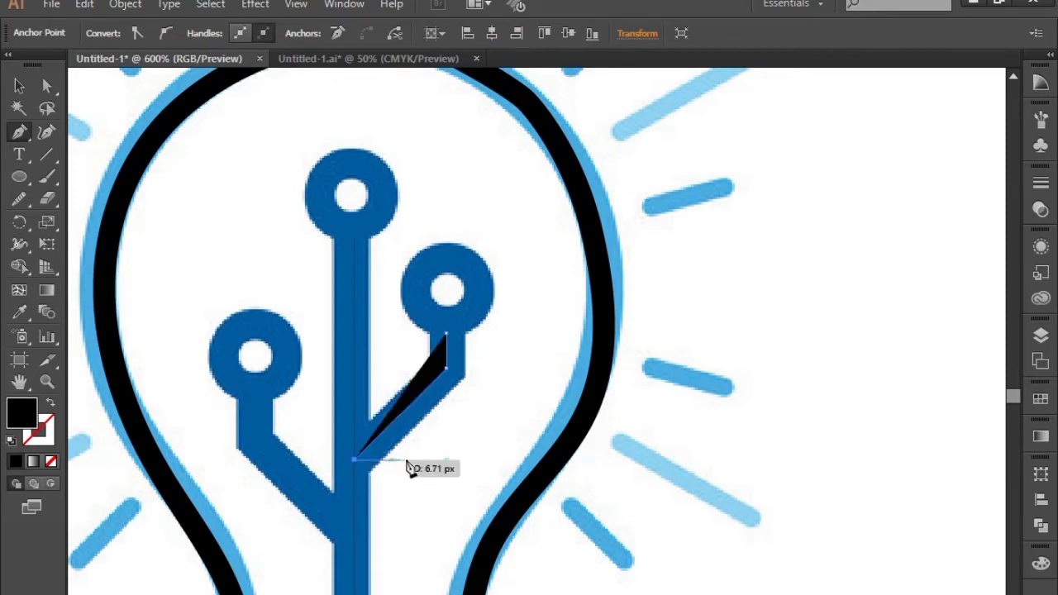
left_click(49, 404)
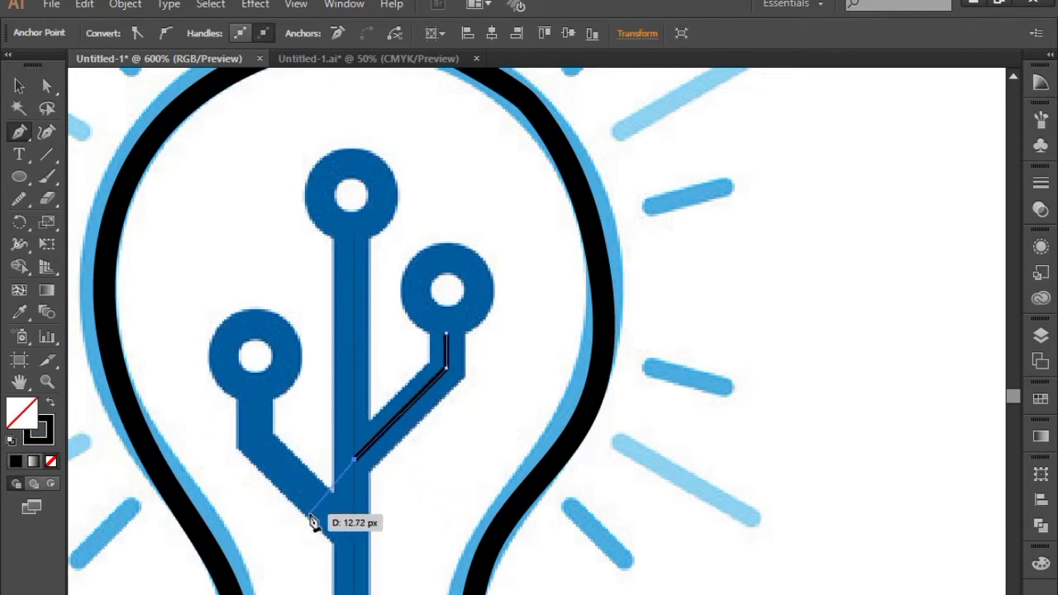
left_click(18, 87)
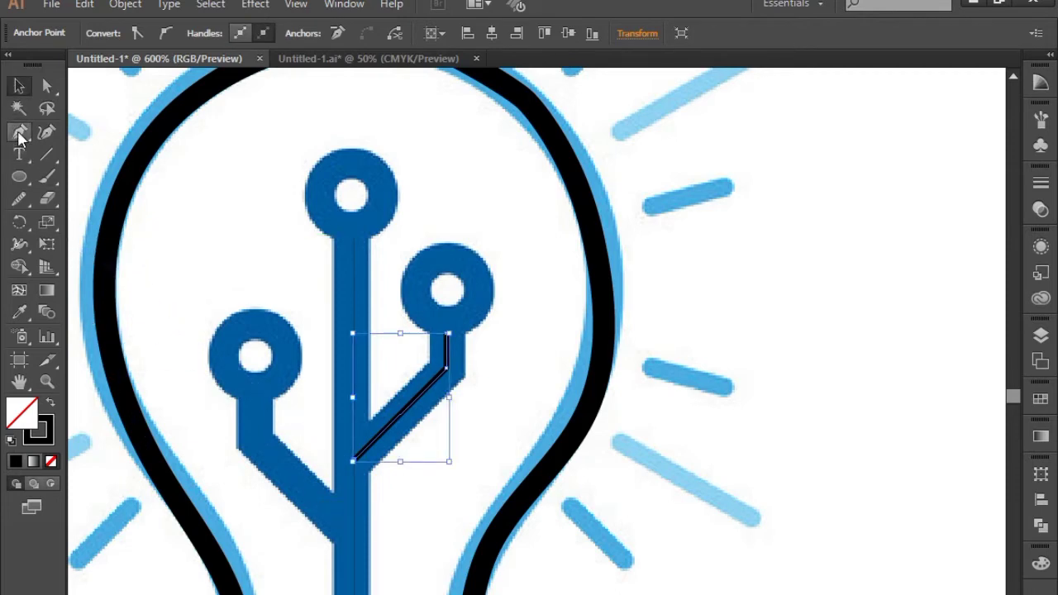
Step: Trace the left branch with the Pen tool as an open path from the trunk diagonally up and then vertically to its node
left_click(19, 132)
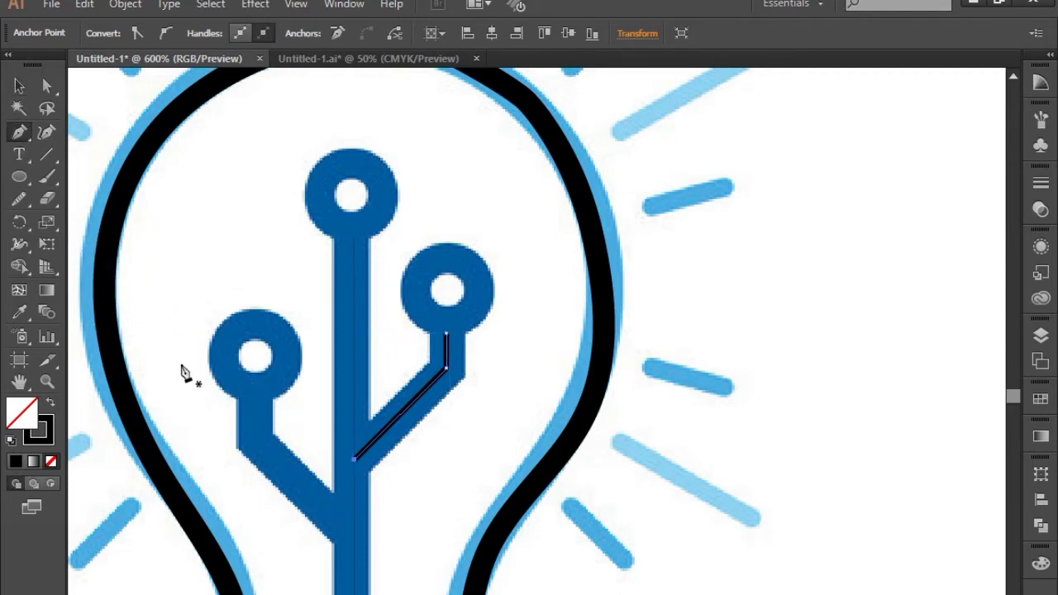
left_click(355, 536)
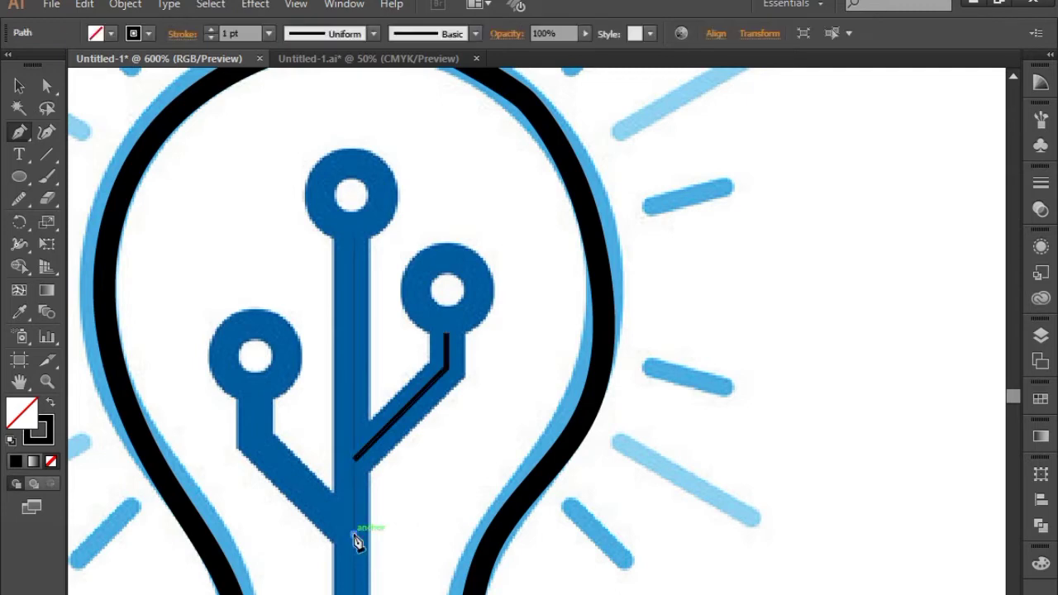
left_click(265, 452)
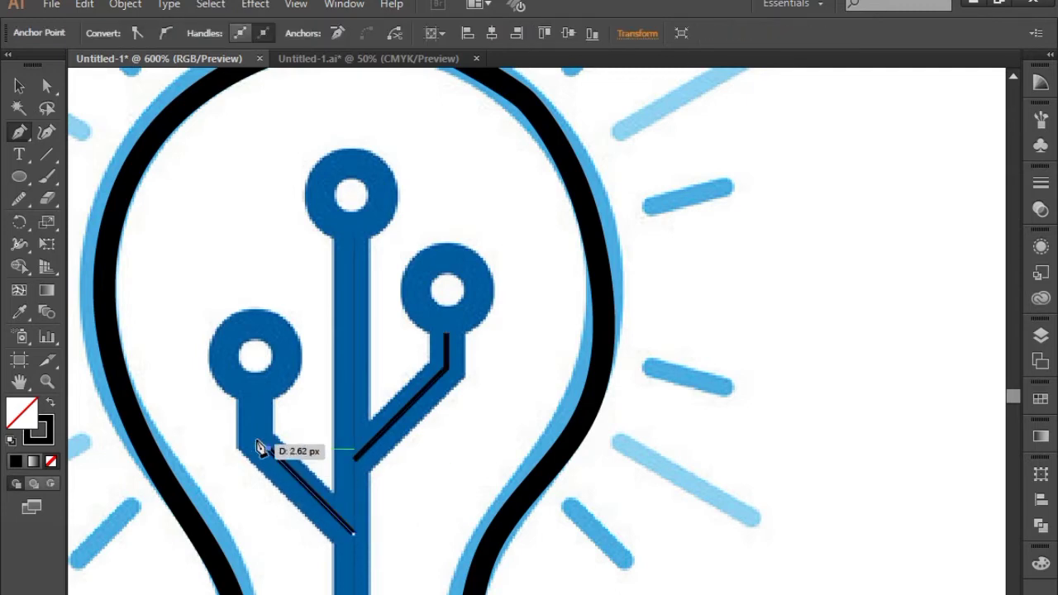
left_click(264, 400)
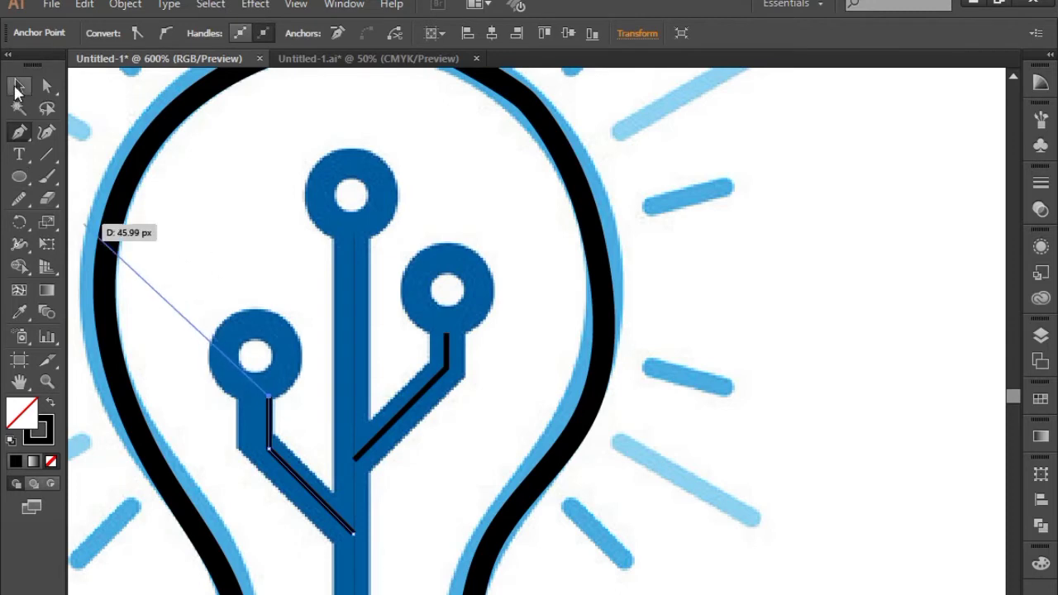
left_click(18, 87)
left_click(748, 367)
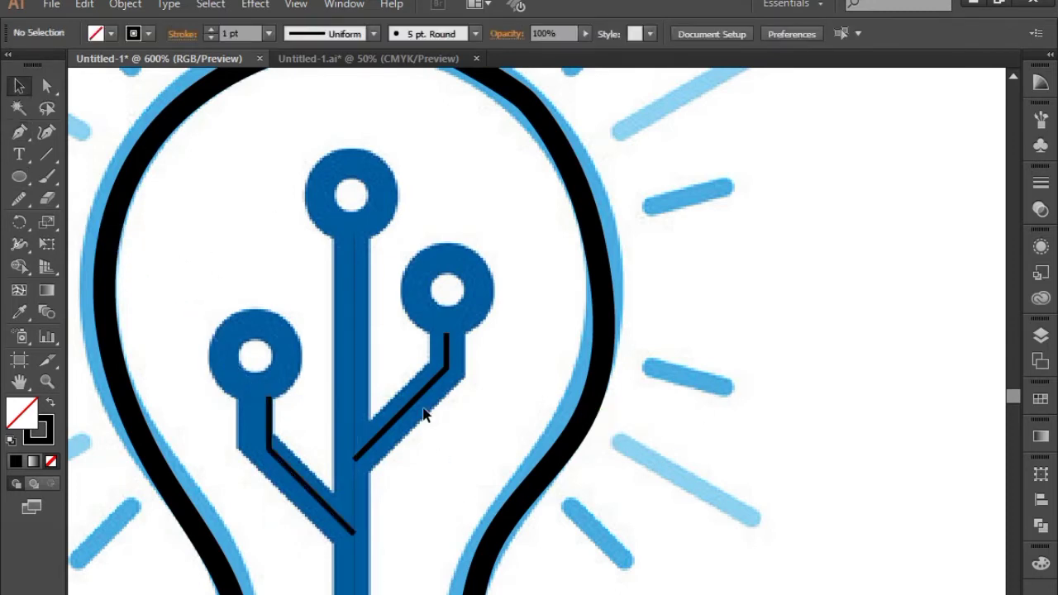
Step: Select the vertical trunk line and give it a 4 pt stroke
left_click(361, 372)
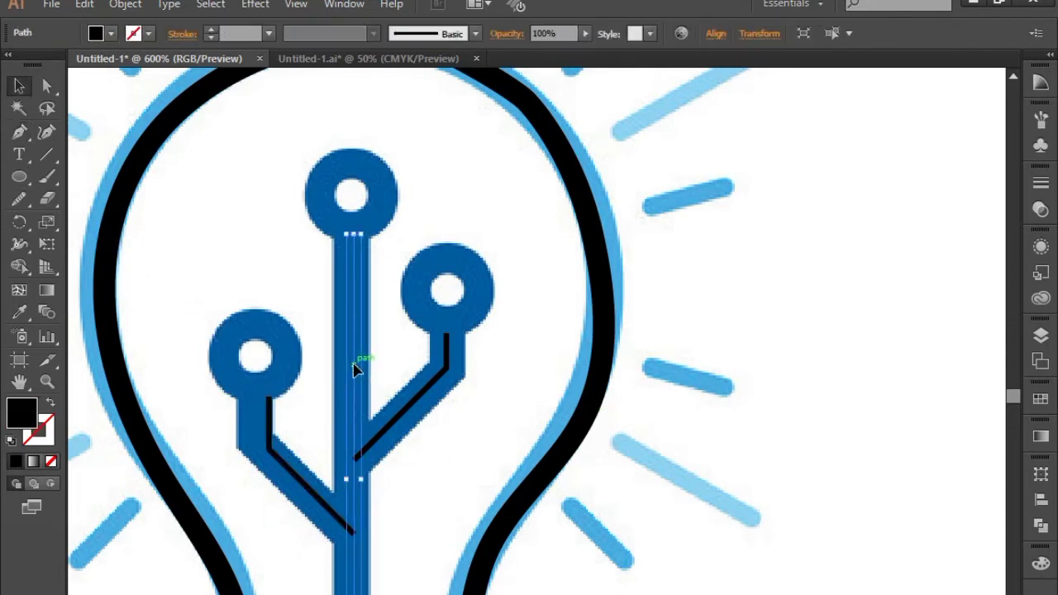
left_click(270, 34)
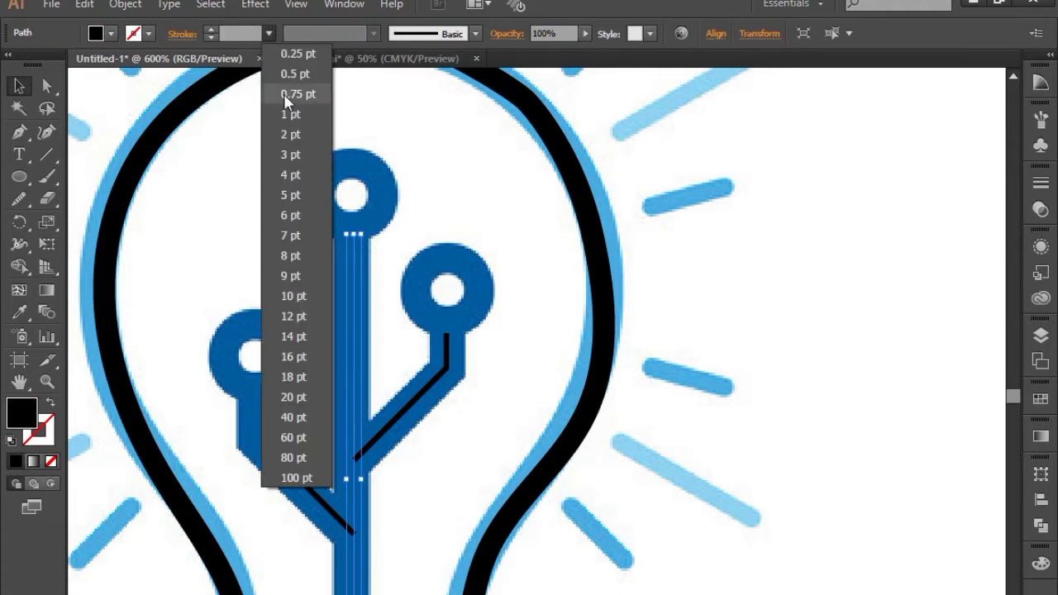
left_click(296, 174)
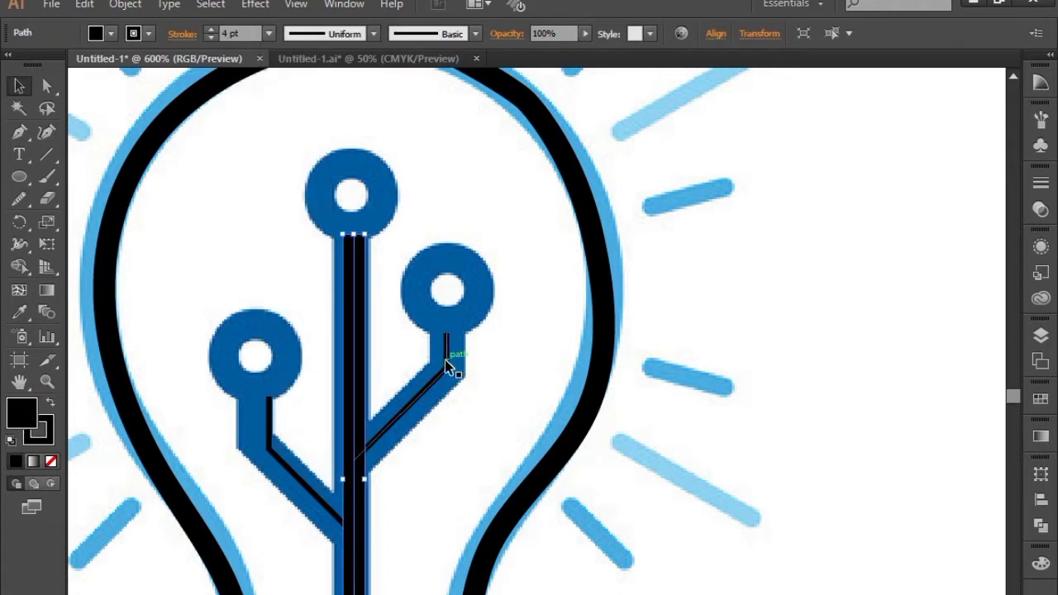
Step: Try to restyle the trunk line by sampling the artwork with the Eyedropper
left_click(22, 311)
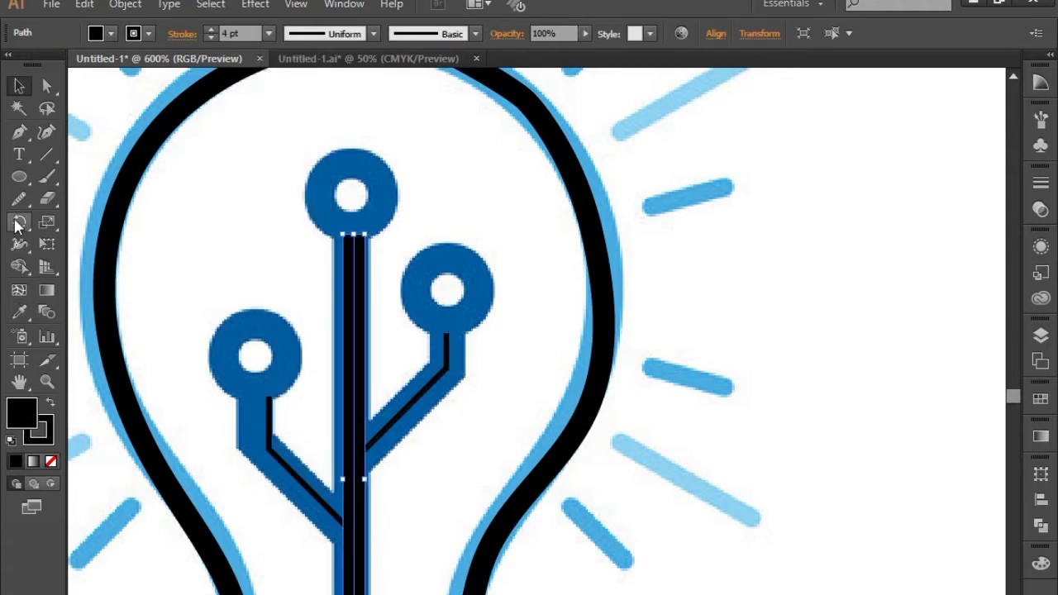
left_click(97, 297)
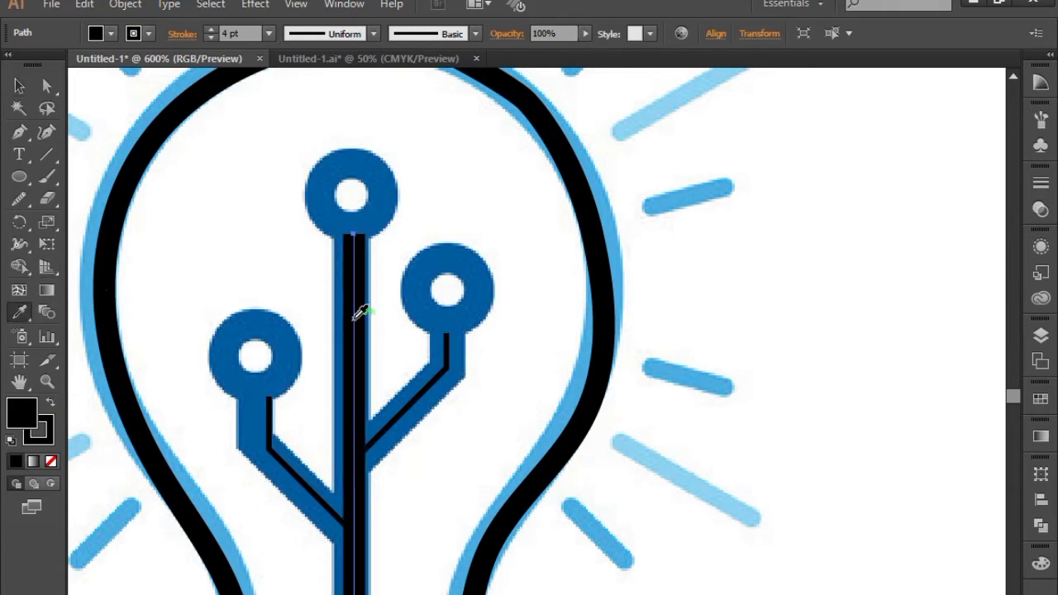
left_click(365, 312)
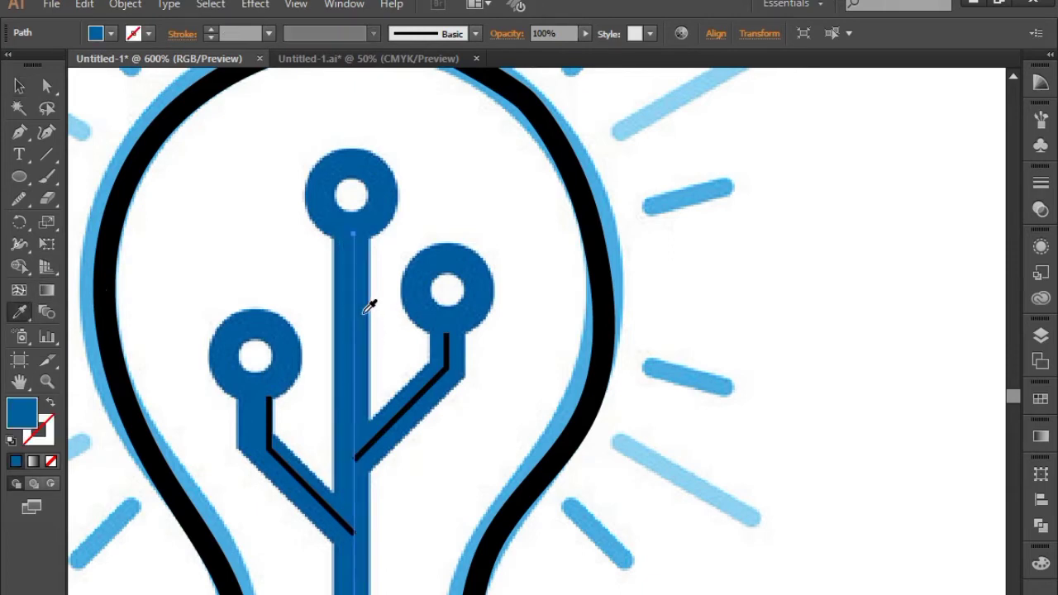
left_click(376, 323)
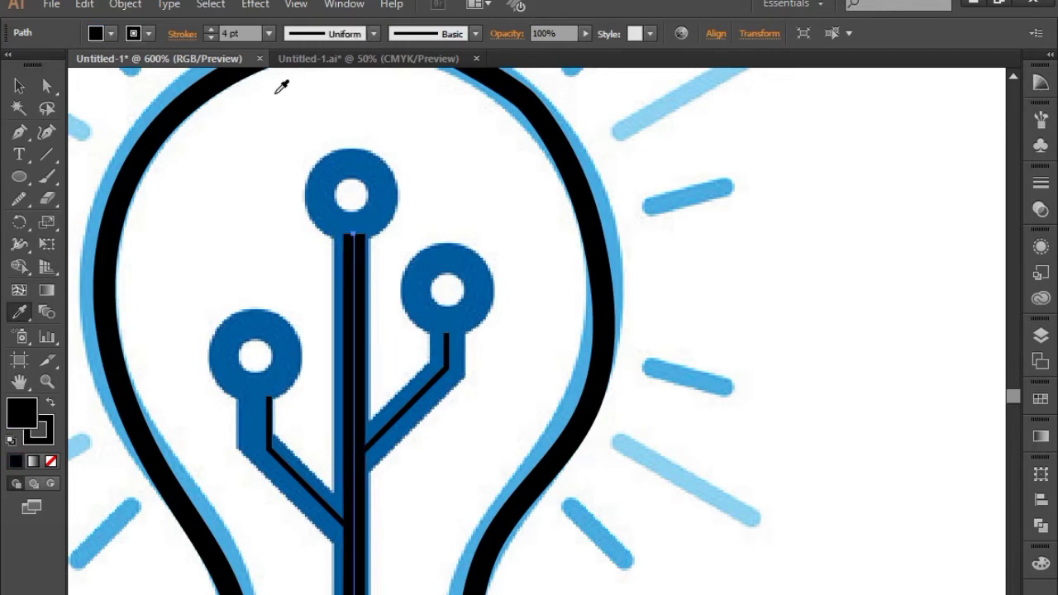
Step: Set the stroke weight to 5 pt on the trunk line and on both branch lines
left_click(268, 33)
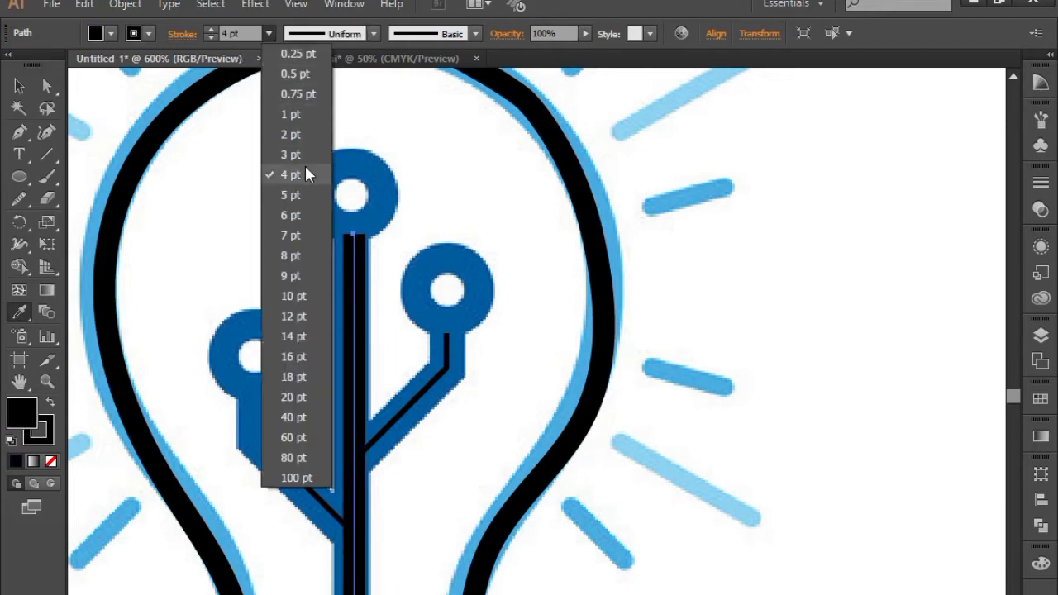
left_click(303, 195)
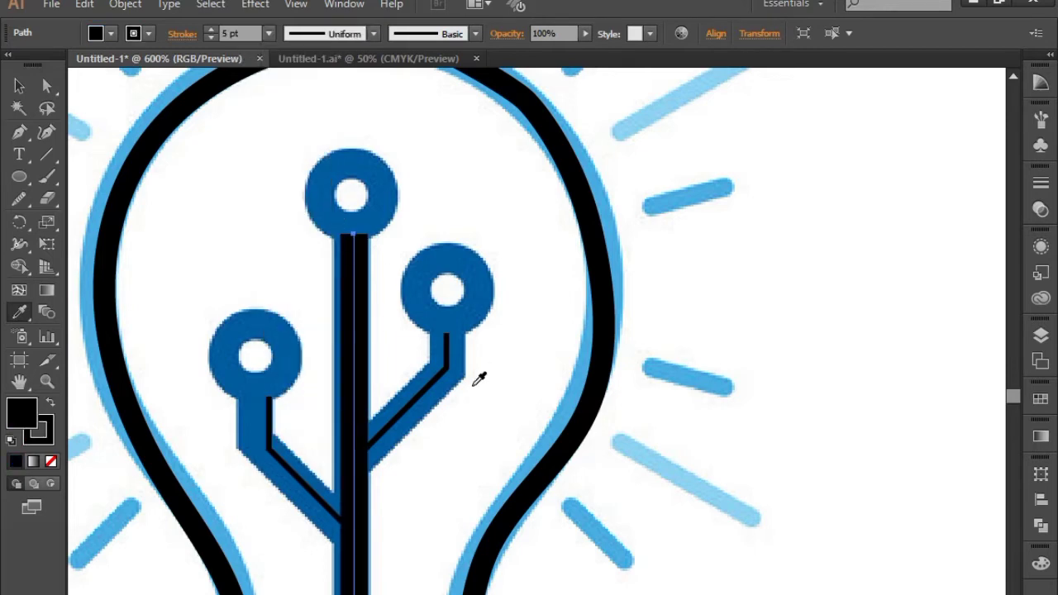
key("v")
left_click(447, 372)
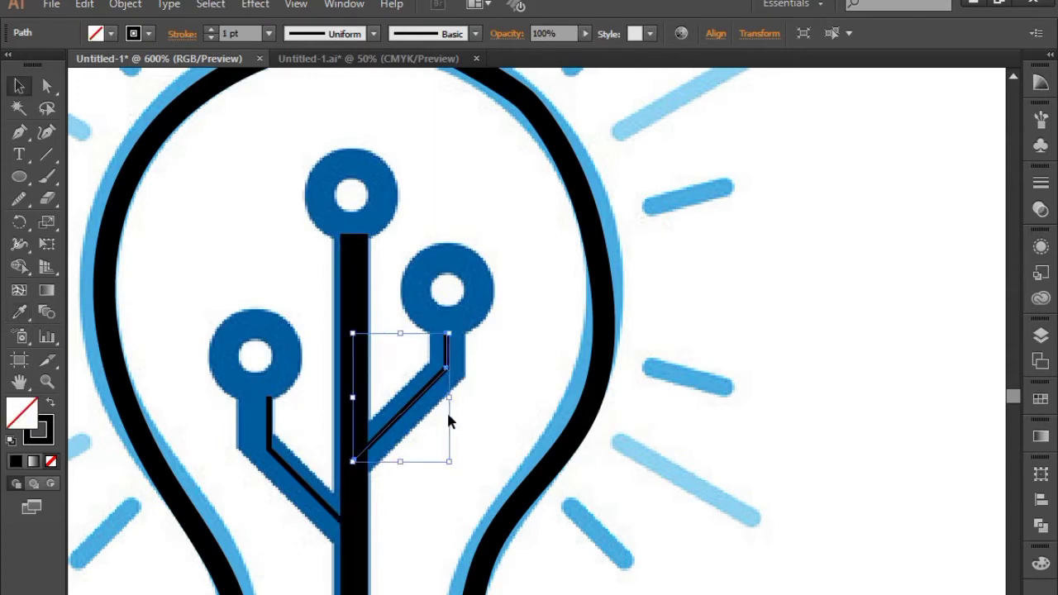
left_click(282, 459, "shift")
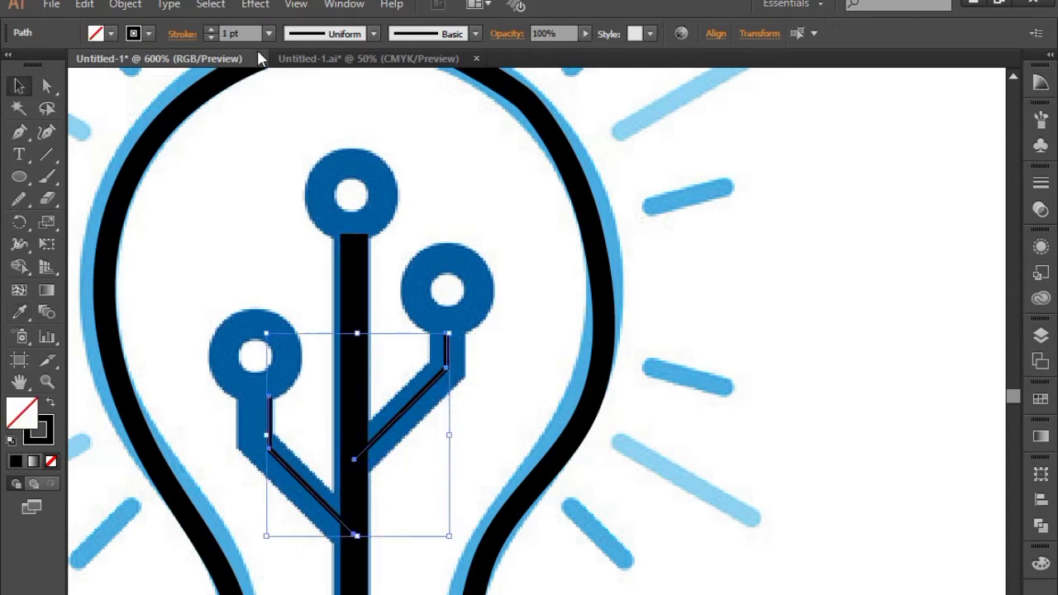
left_click(268, 33)
left_click(291, 193)
left_click(648, 343)
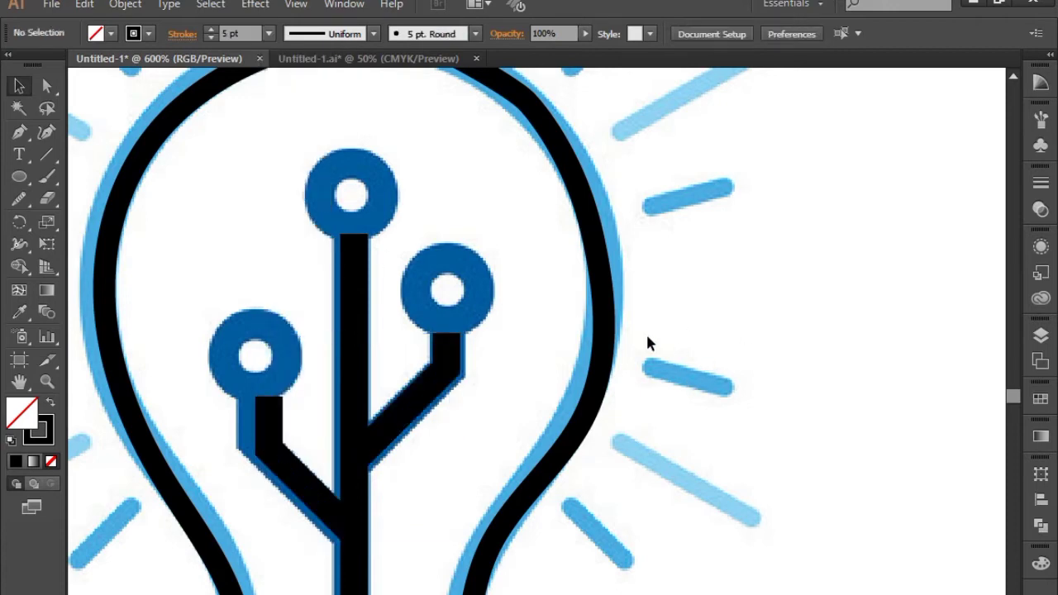
Step: Select all three black rings and nudge them right and down until they sit inside the upper part of the bulb
key("ctrl+minus")
key("ctrl+minus")
key("ctrl+minus")
key("ctrl+minus")
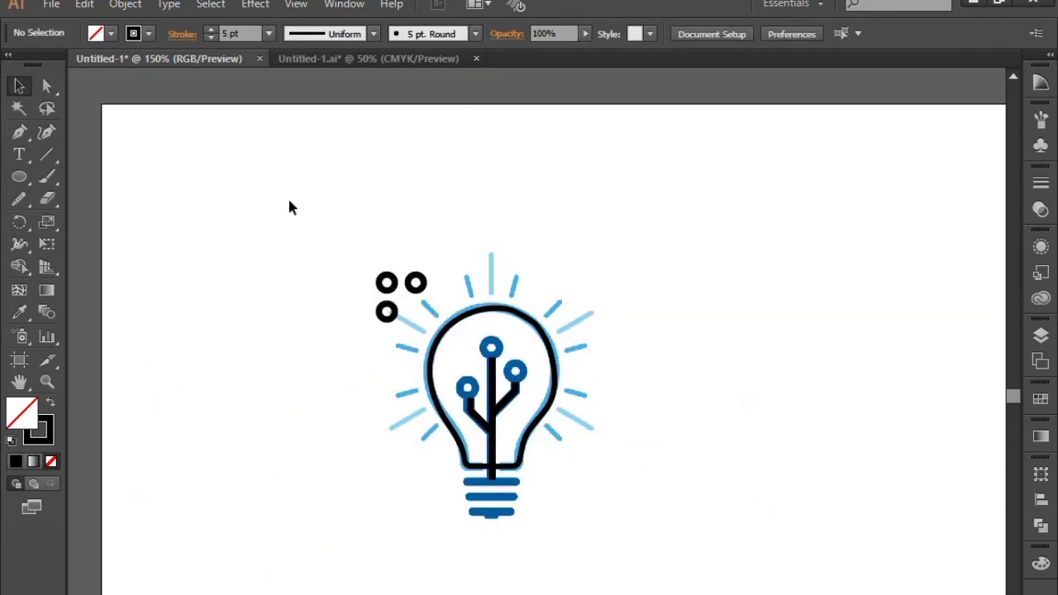
left_click(386, 283)
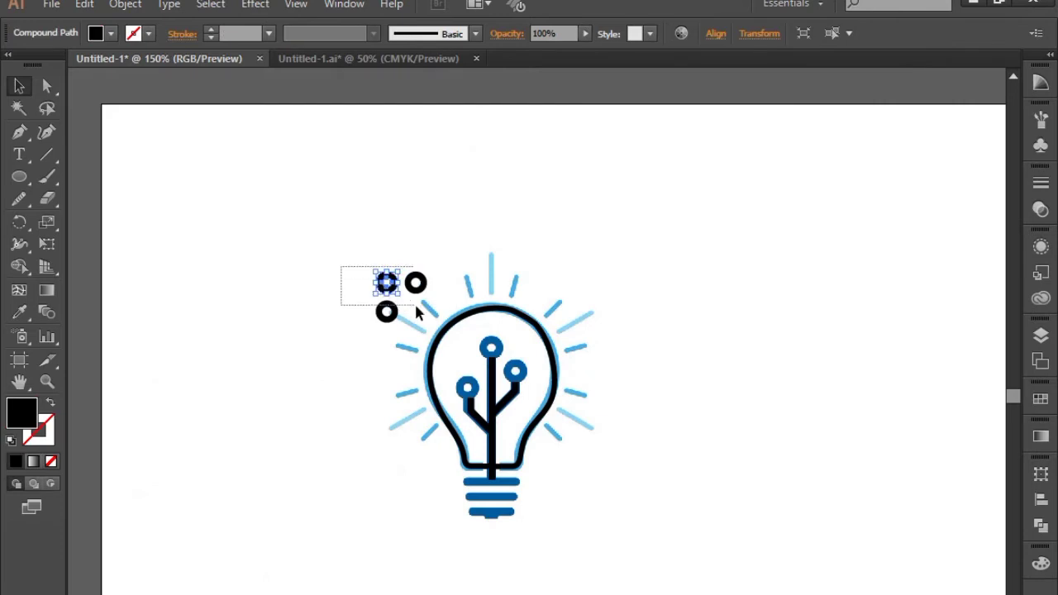
mouse_move(417, 310)
left_mouse_down()
mouse_move(399, 313)
mouse_move(423, 313)
left_mouse_up()
key("Right")
key("Right")
key("Right")
key("Right")
key("Right")
key("Right")
key("Right")
key("Right")
key("Right")
key("Right")
key("Right")
key("Right")
key("Right")
key("Right")
key("Right")
key("Right")
key("Right")
key("Right")
key("Right")
key("Right")
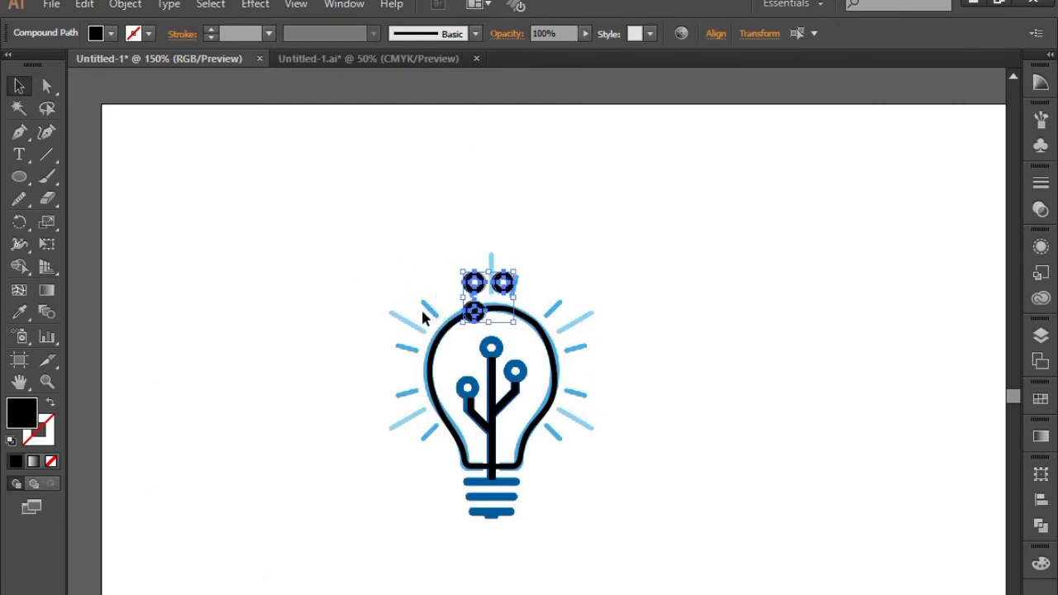
key("Down")
key("Down")
key("Down")
key("Down")
key("Down")
key("Down")
key("Down")
key("Down")
key("Down")
key("Down")
key("Down")
key("Down")
key("Down")
key("Down")
key("Down")
key("Down")
key("Down")
key("Down")
key("Down")
key("Down")
key("Down")
key("Down")
key("Down")
key("Down")
key("Down")
key("Down")
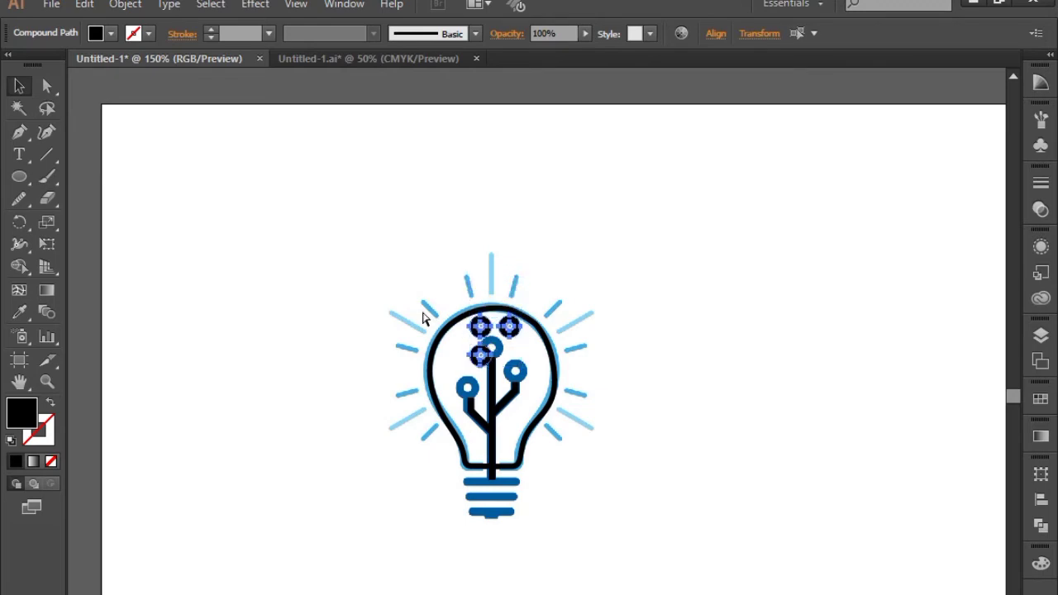
Step: Nudge the three rings further down and left until the lower one sits centered over the left branch's line, then deselect them
key("ctrl+equal")
key("ctrl+equal")
key("ctrl+equal")
key("ctrl+equal")
key("ctrl+equal")
left_click_drag(451, 193, 572, 341)
key("Down")
key("Down")
key("Down")
key("Down")
key("Down")
key("Down")
key("Down")
key("Down")
key("Down")
key("Down")
key("Down")
key("Down")
key("Down")
key("Down")
key("Down")
key("Down")
key("Down")
key("Down")
key("Down")
key("Down")
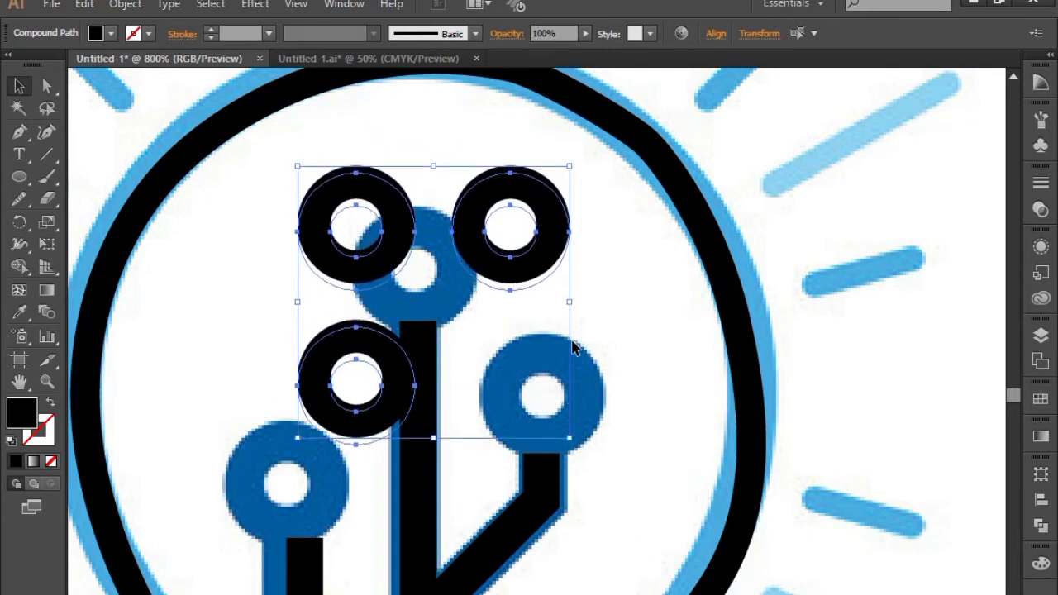
key("Left")
key("Left")
key("Left")
key("Left")
key("Left")
key("Left")
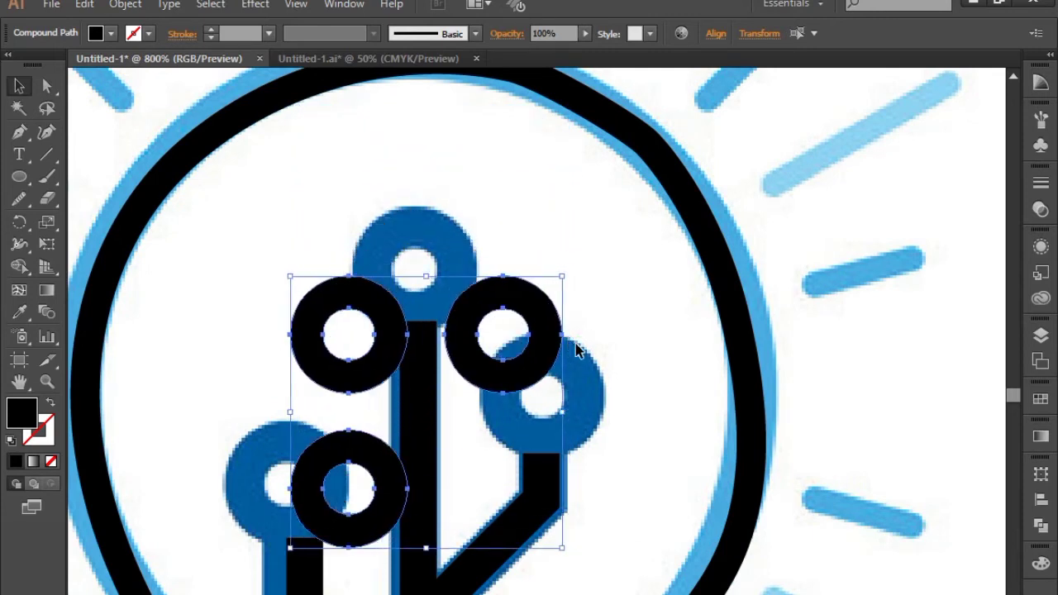
key("Left")
key("Left")
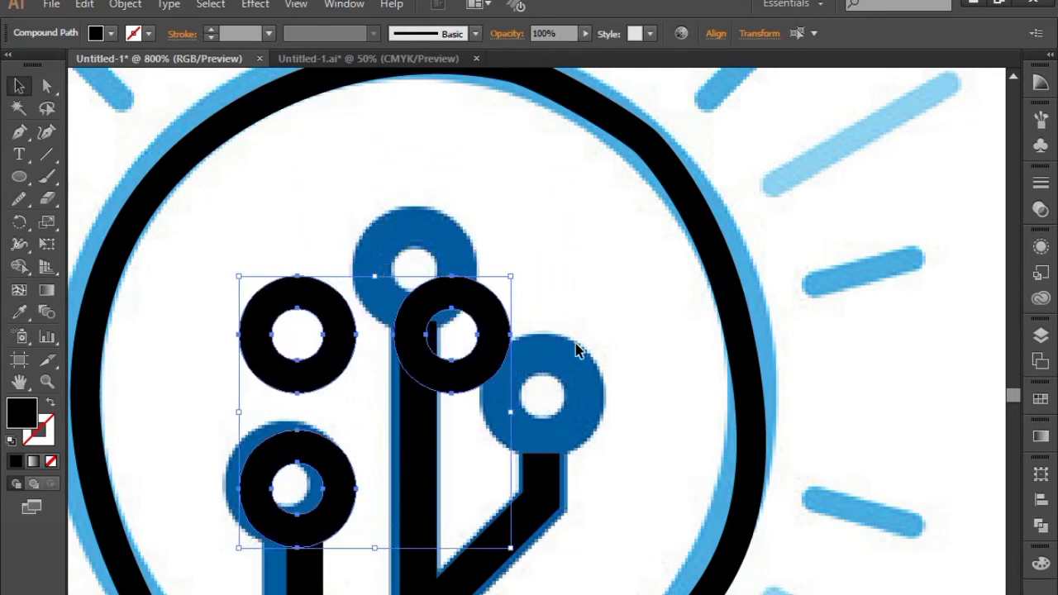
key("Right")
left_click(848, 319)
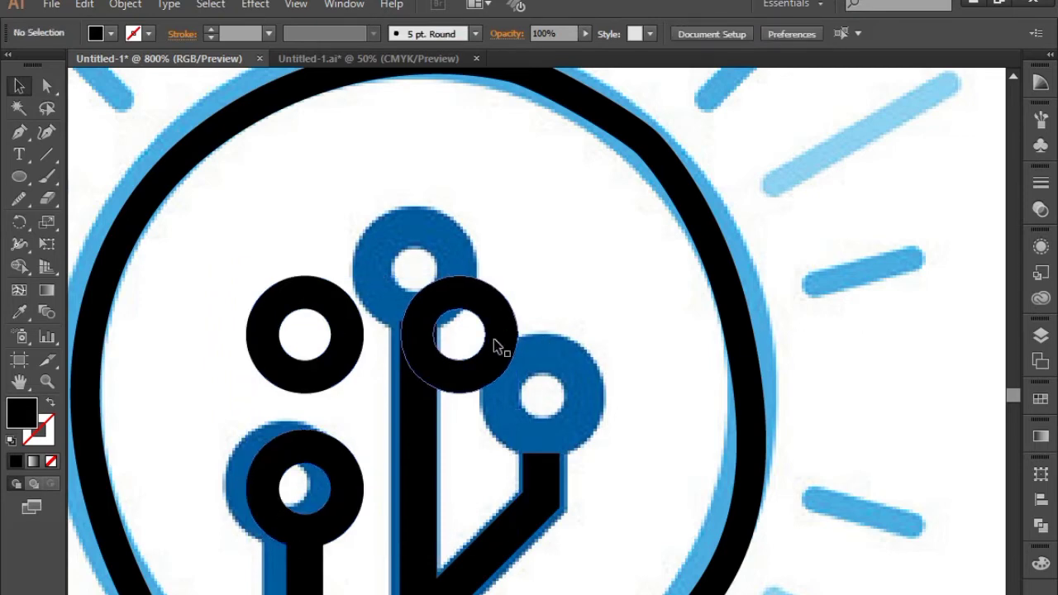
Step: Move the right ring further right and down until it caps the end of the right branch line
left_click(496, 350)
key("Right")
key("Right")
key("Right")
key("Right")
key("Right")
key("Right")
key("Right")
key("Right")
key("Right")
key("Right")
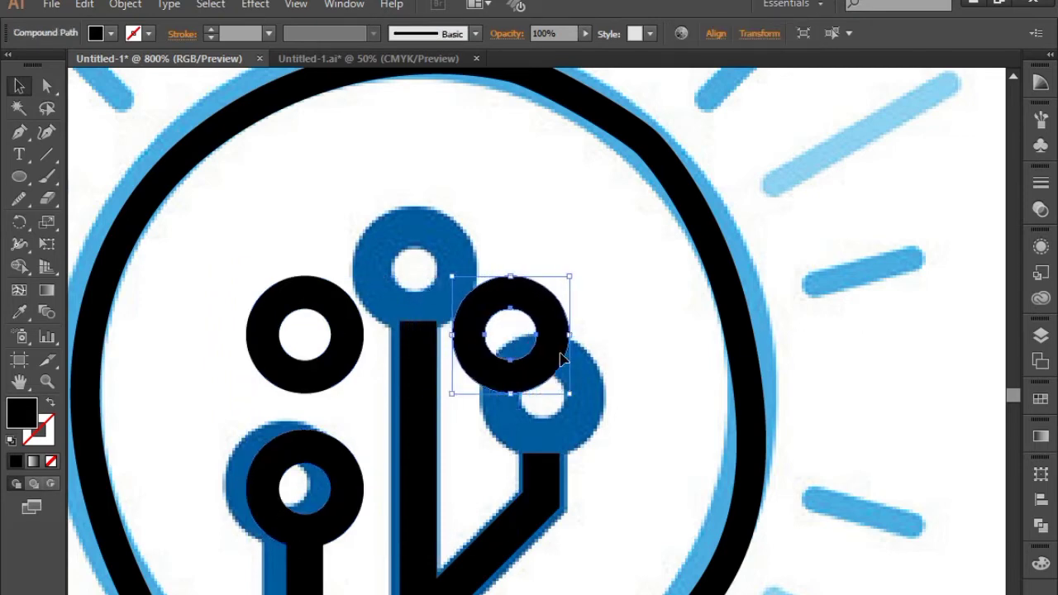
key("Down")
key("Down")
key("Down")
key("Down")
key("Down")
key("Right")
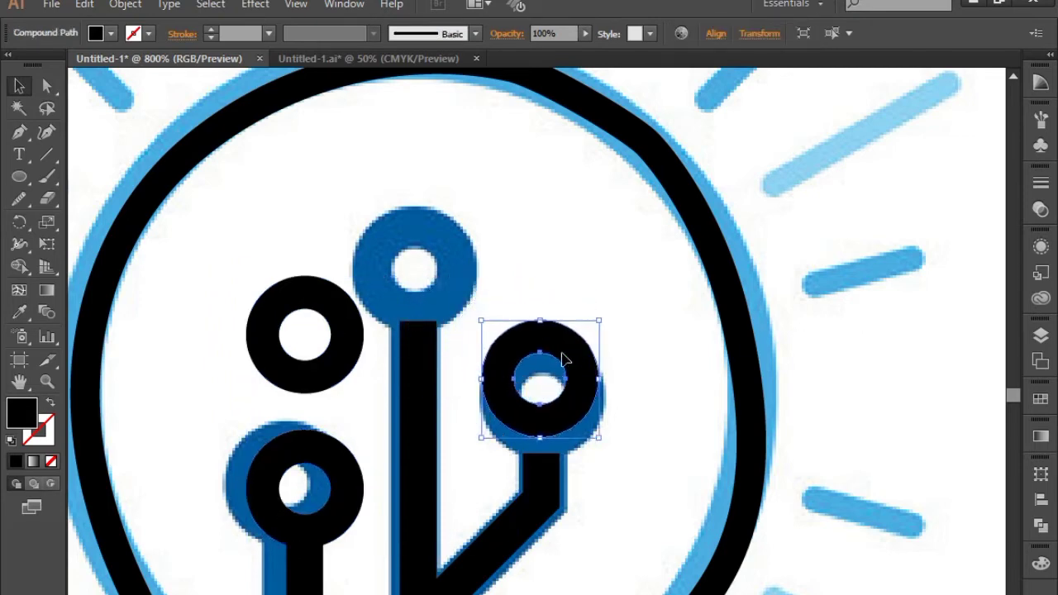
key("Down")
key("Down")
key("Down")
key("Left")
key("Right")
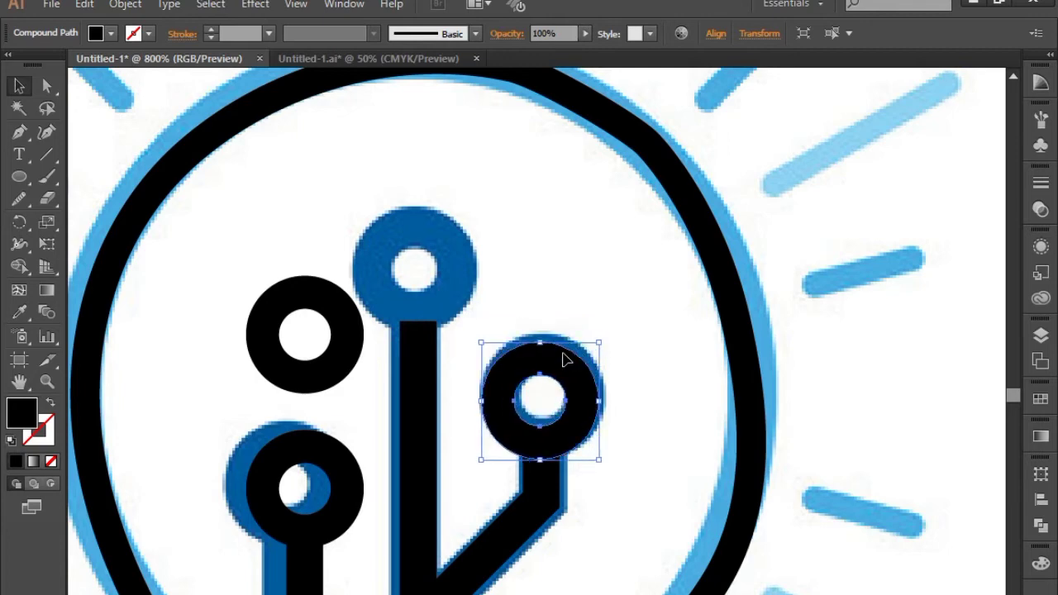
key("Down")
Step: Move the remaining upper ring right and up onto the top end of the trunk line and deselect it
left_click(339, 334)
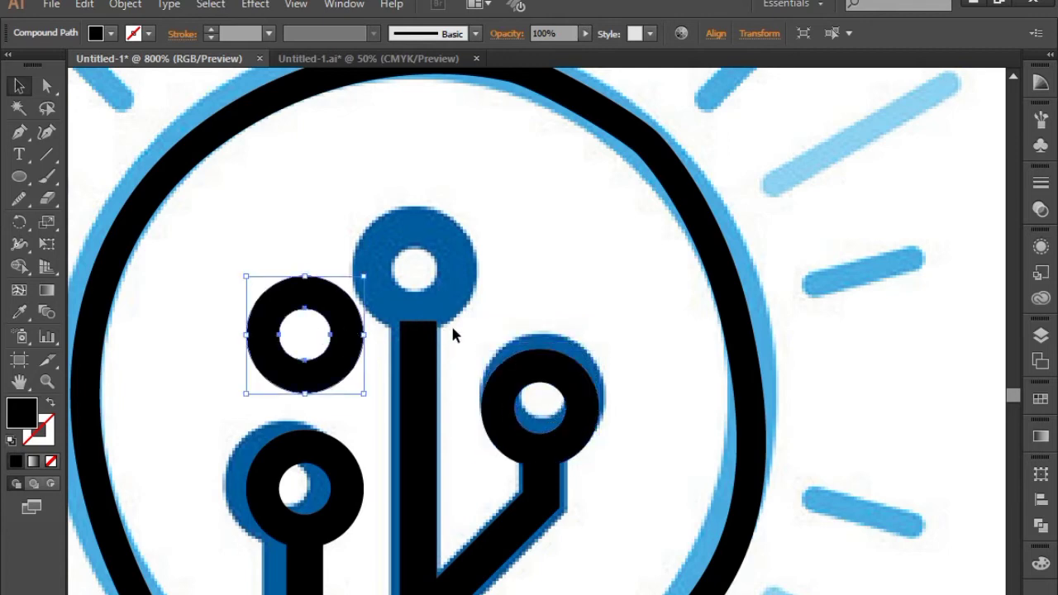
key("Right")
key("Right")
key("Right")
key("Right")
key("Right")
key("Right")
key("Right")
key("Right")
key("Right")
key("Right")
key("Right")
key("Right")
key("Right")
key("Right")
key("Right")
key("Up")
key("Up")
key("Up")
key("Up")
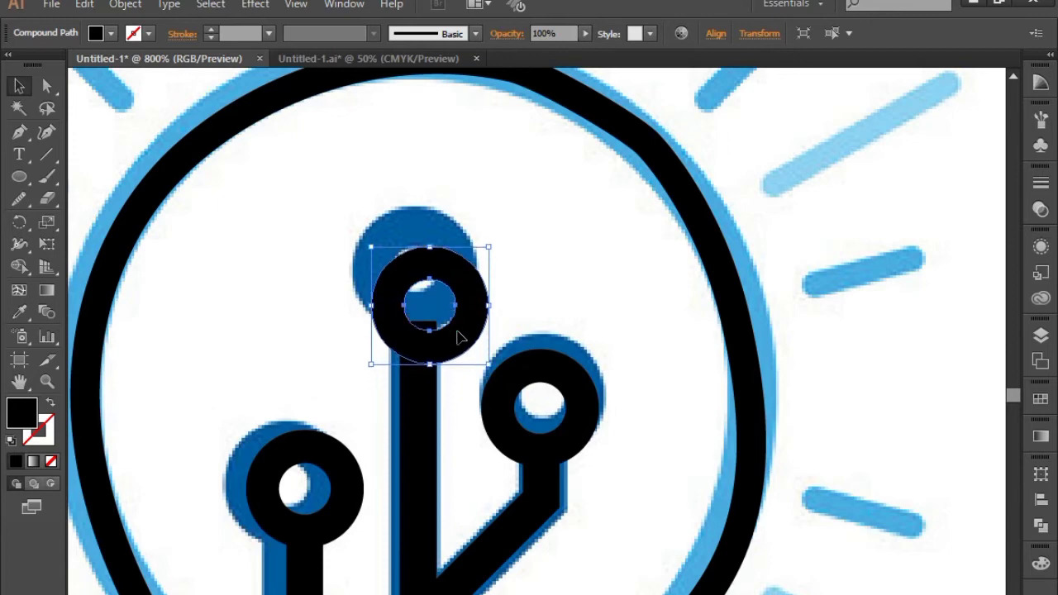
key("Up")
key("Left")
key("Up")
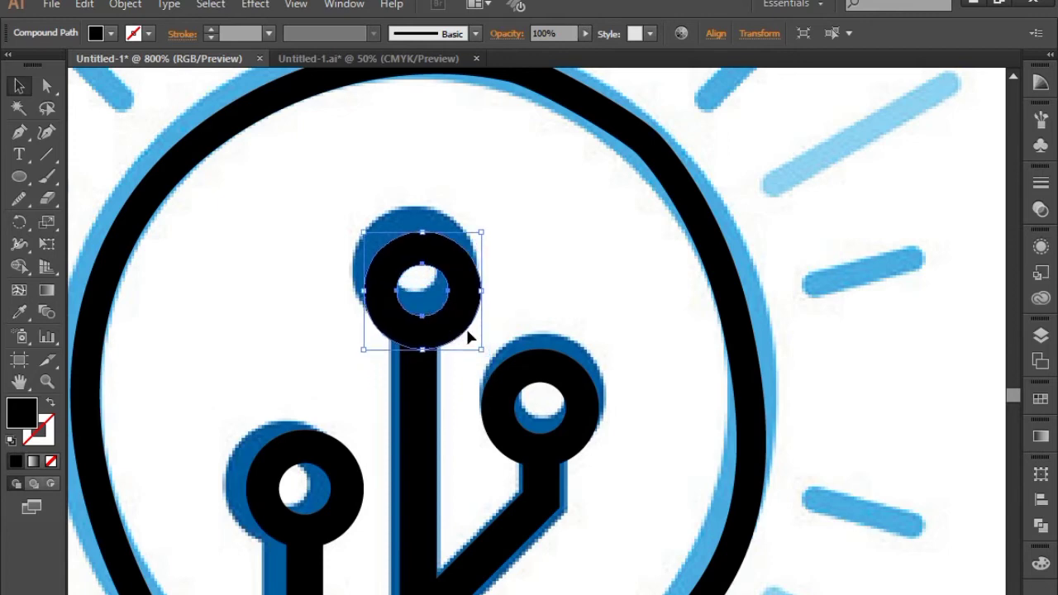
left_click(754, 182)
Step: Cut the bulb outline's bottom edge with the Scissors tool on both sides of the trunk line
key("ctrl+minus")
key("ctrl+minus")
key("ctrl+minus")
key("ctrl+minus")
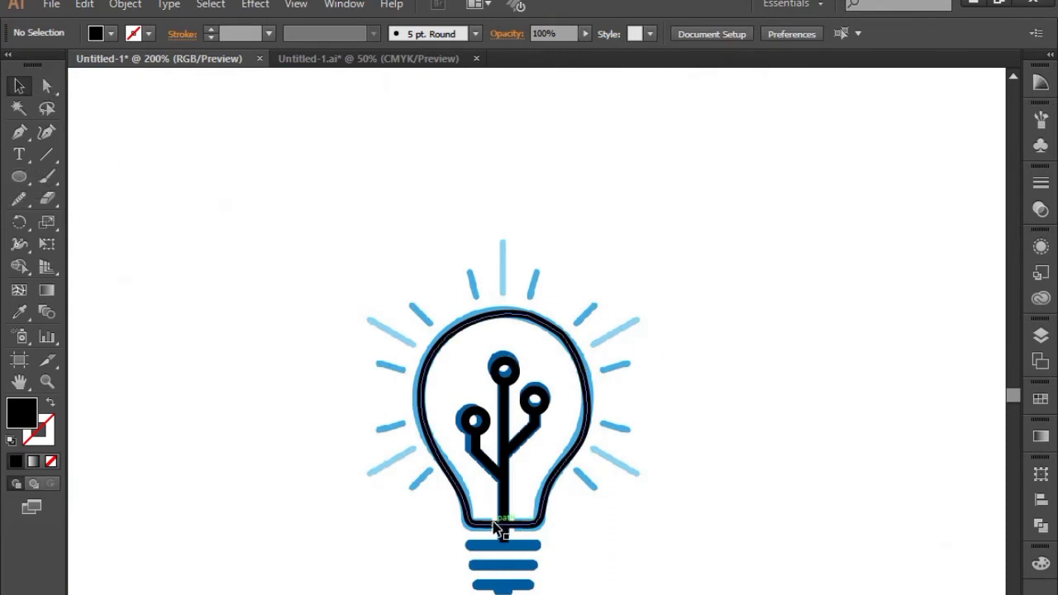
left_click_drag(54, 196, 139, 216)
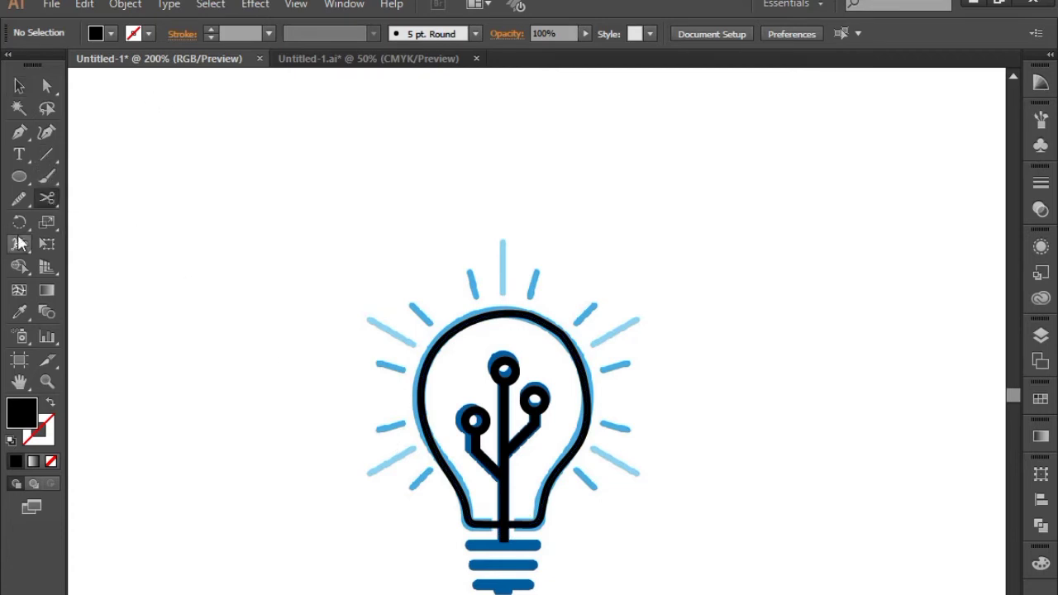
key("ctrl+plus")
key("ctrl+plus")
key("ctrl+plus")
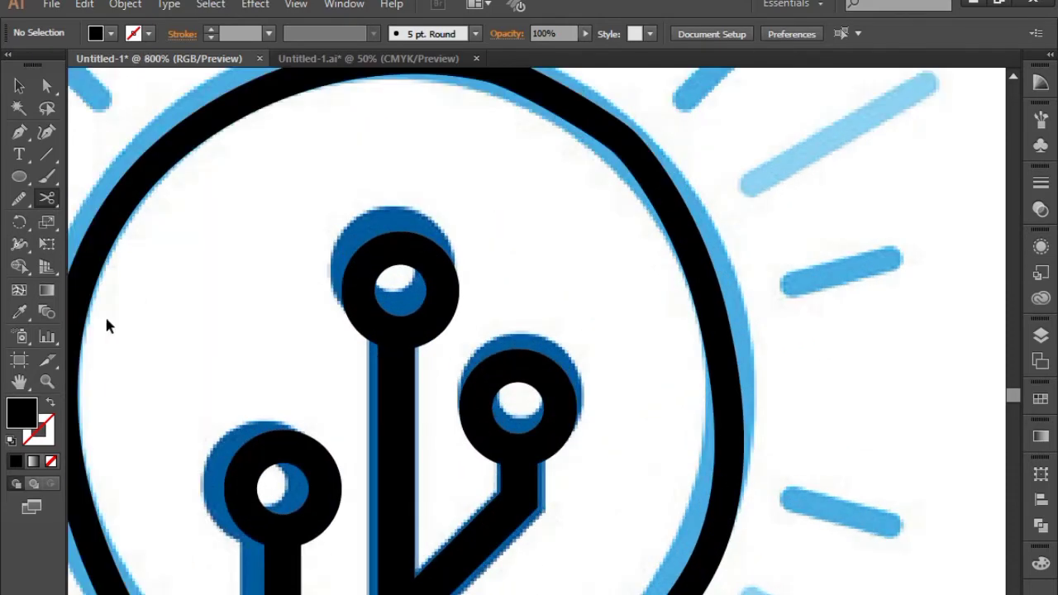
left_click_drag(504, 525, 455, 73)
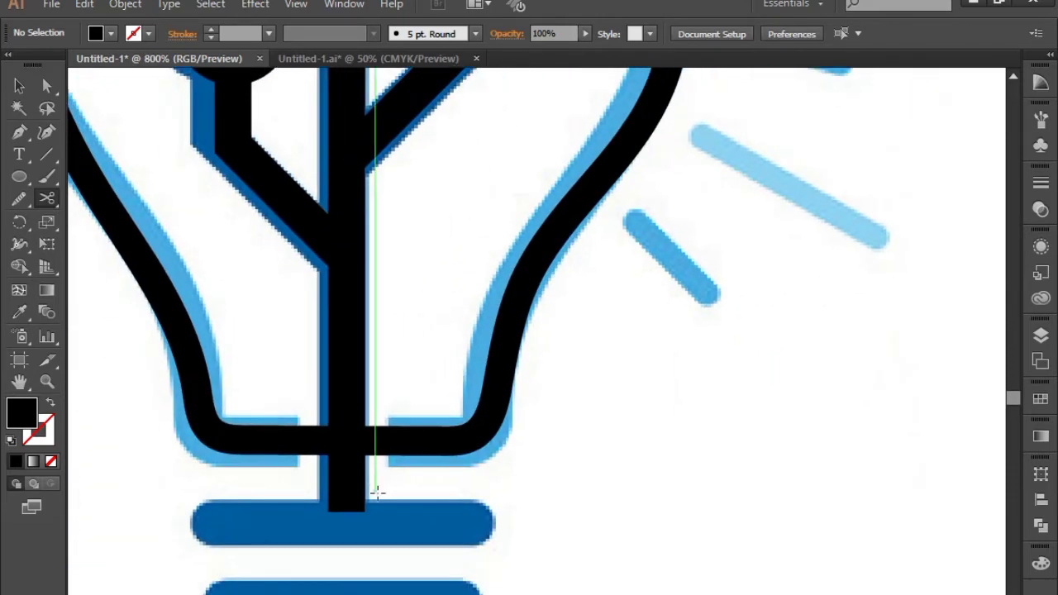
left_click(303, 440)
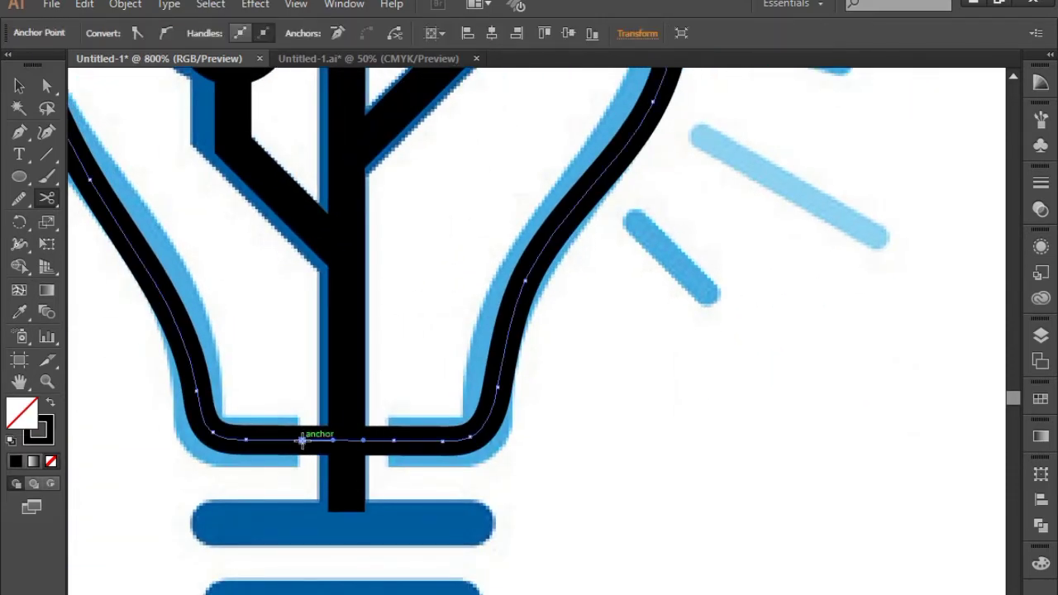
left_click(386, 440)
key("Delete")
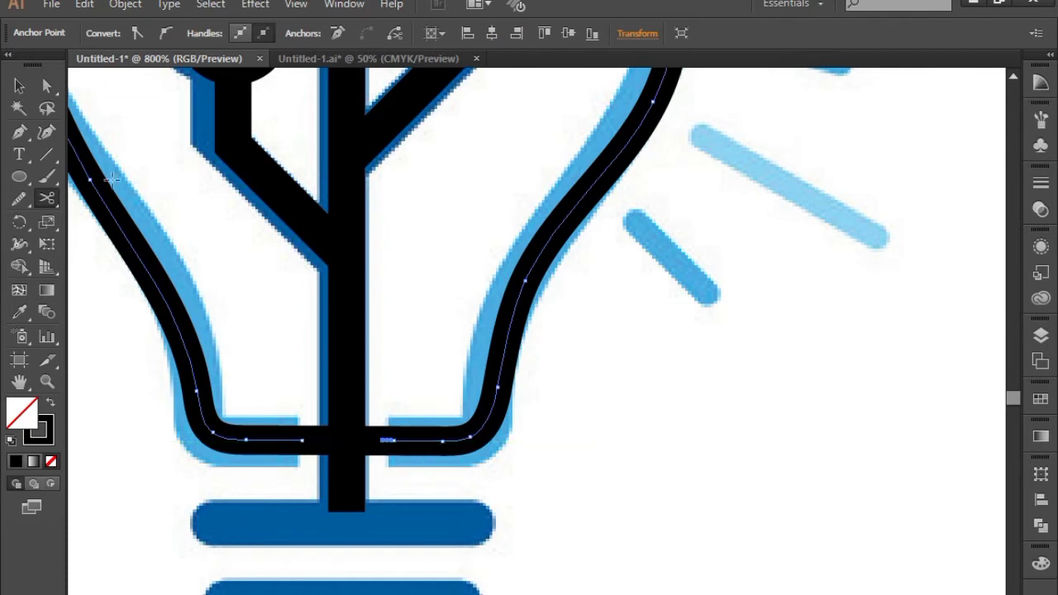
Step: Select the short cut piece crossing the trunk and clear it away to open the gap in the outline
left_click(16, 88)
left_click(839, 538)
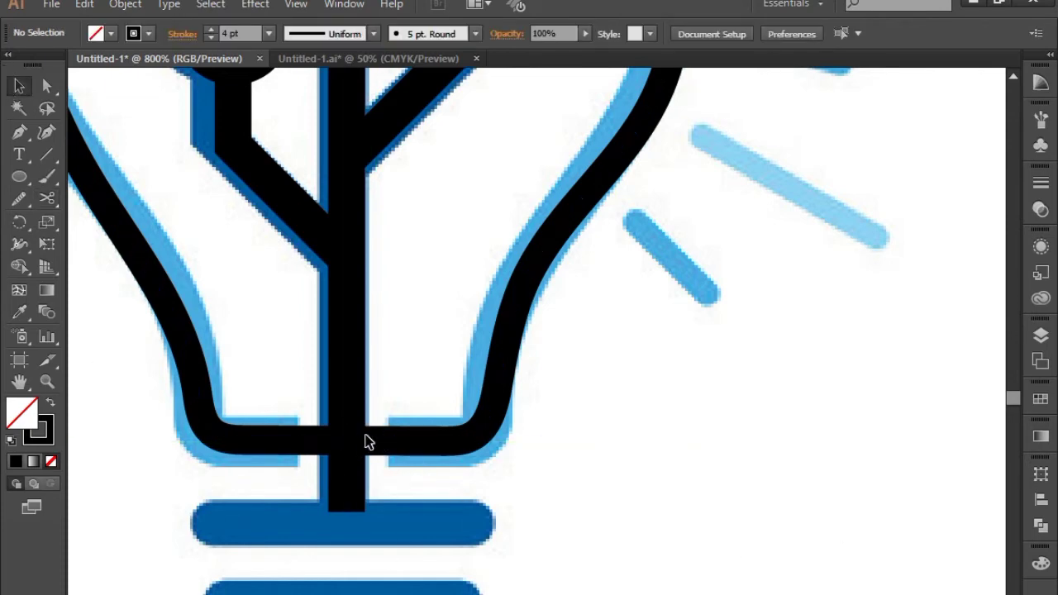
left_click(374, 443)
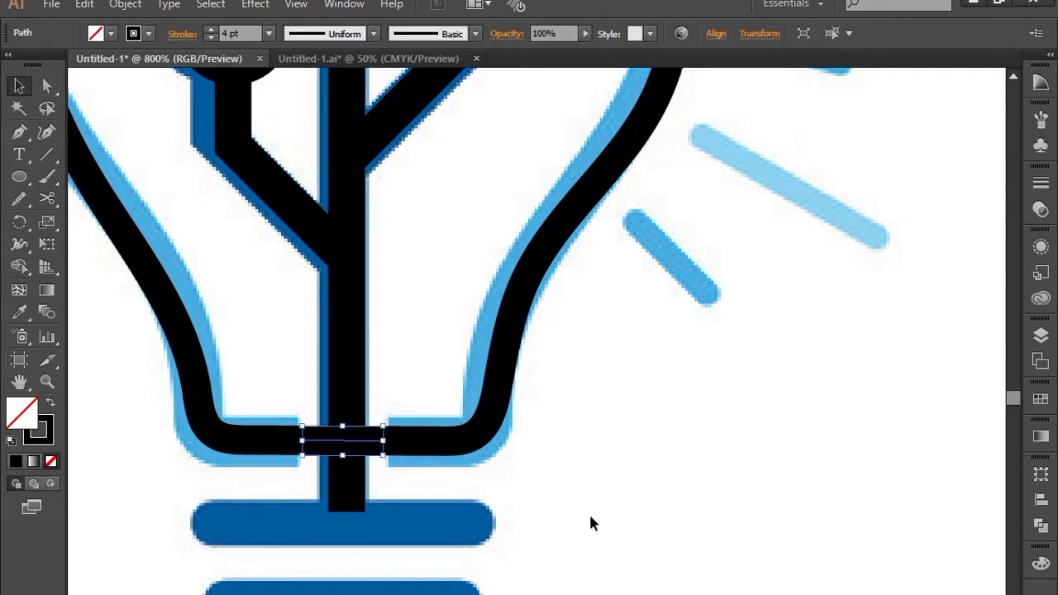
key("shift+Down")
key("shift+Down")
key("shift+Down")
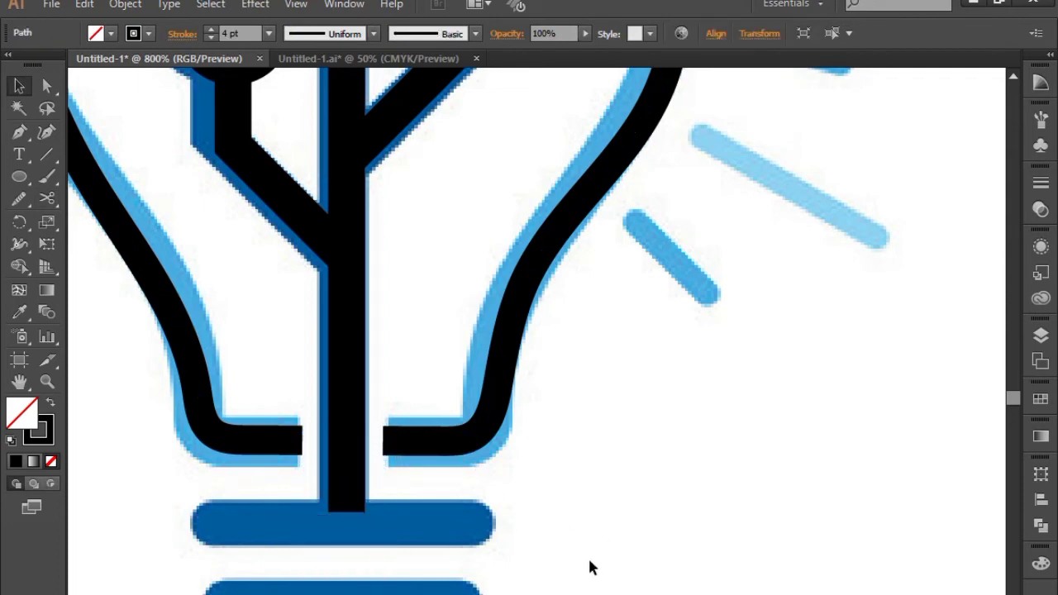
left_click(591, 572)
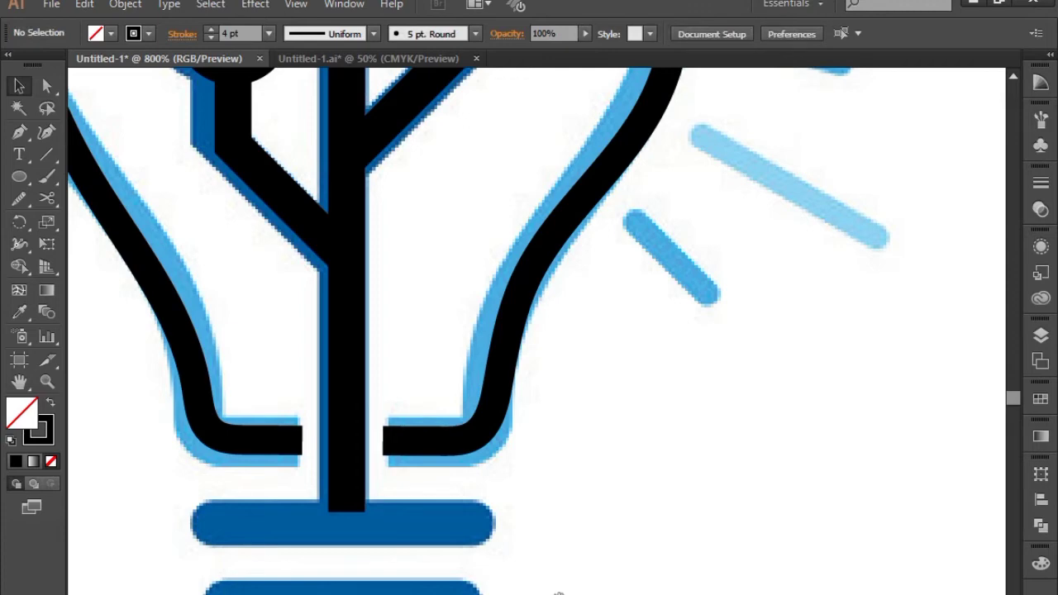
Step: Draw a straight horizontal 4 pt line with the Pen tool over the reference's upper base bar
scroll(538, 373, "down", 3)
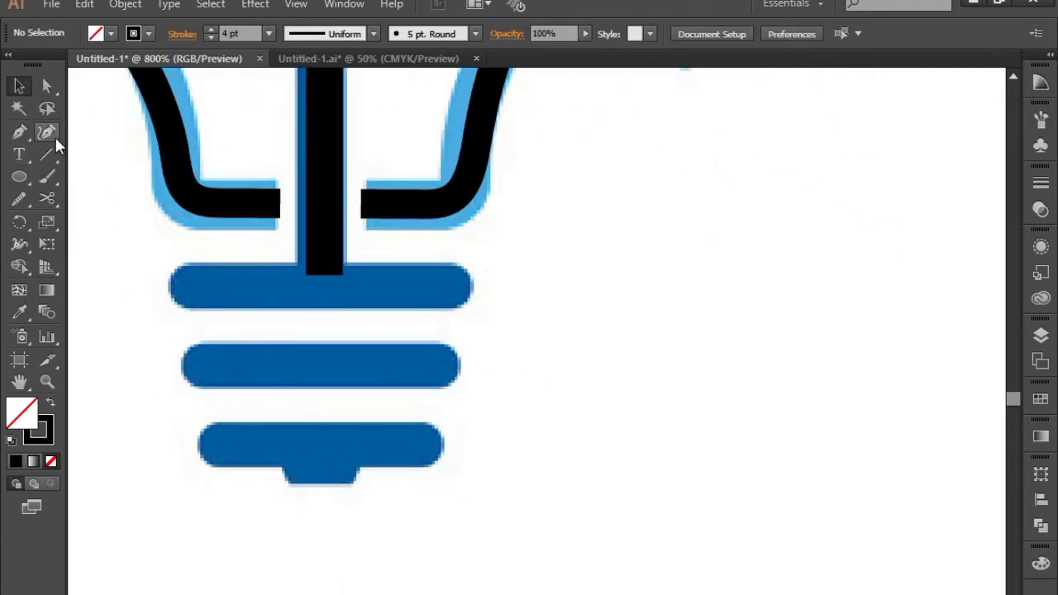
left_click(19, 132)
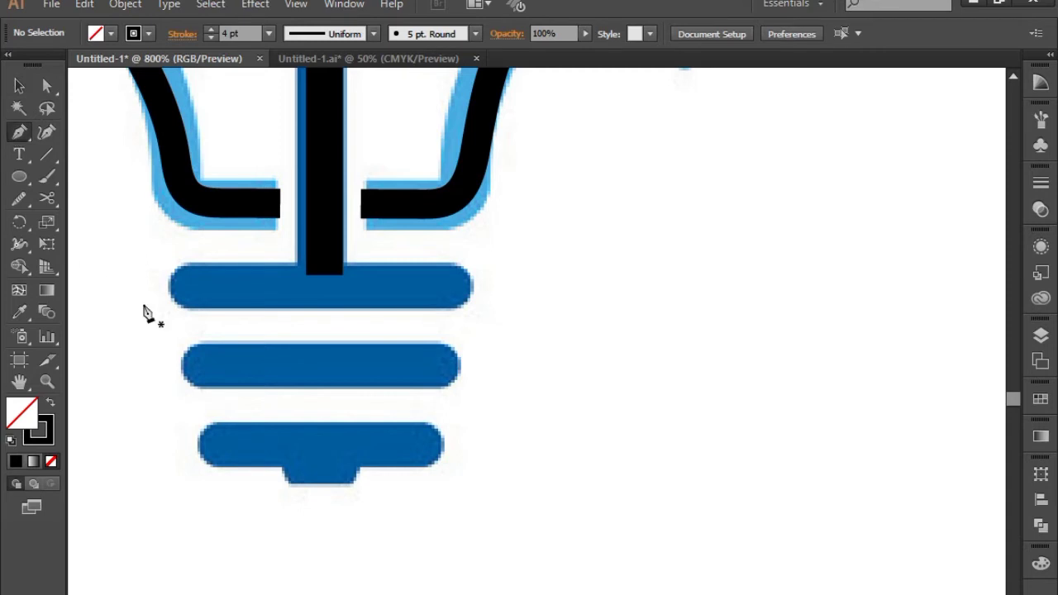
left_click(190, 284)
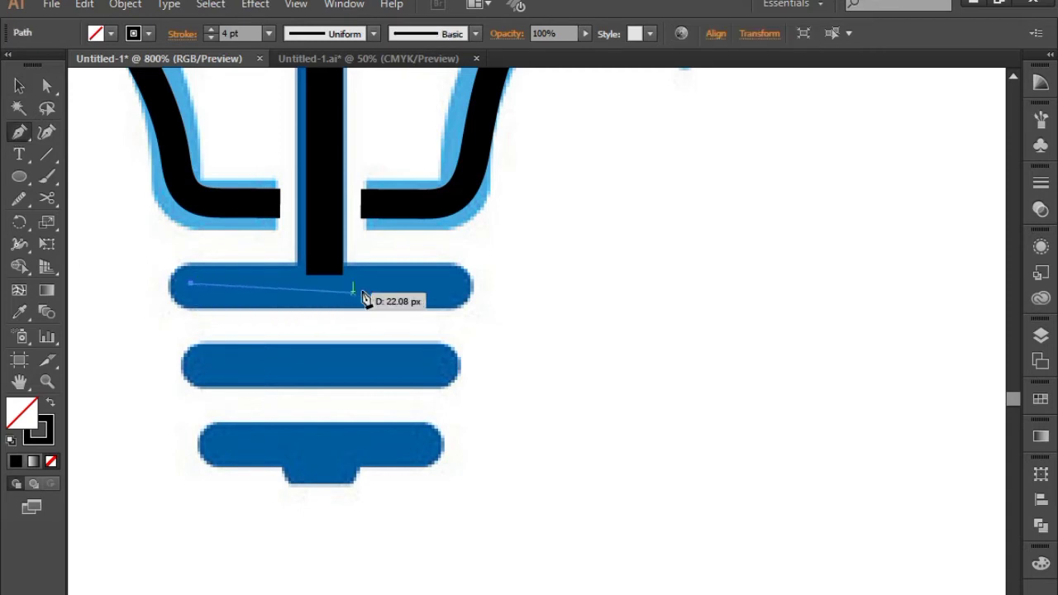
left_click(451, 306, "shift")
key("ctrl")
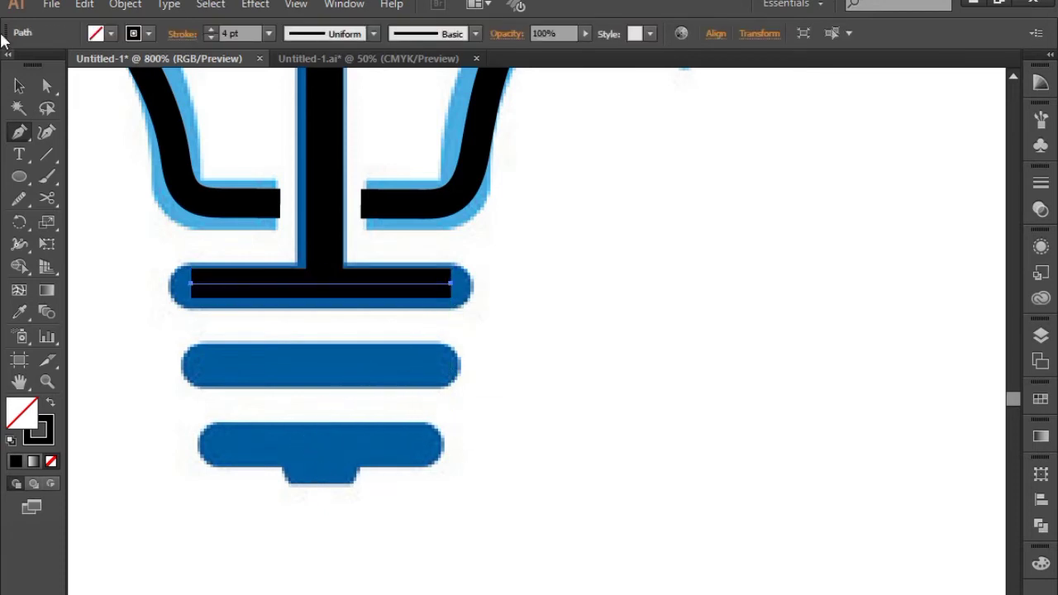
Step: Duplicate the base line in place and move the copy straight down onto the middle base bar
left_click(22, 83)
key("ctrl+c")
key("ctrl+f")
key("Down")
key("Down")
key("Down")
key("Down")
key("Down")
key("Down")
key("Down")
key("Down")
key("Down")
key("Down")
key("Down")
key("Down")
key("Down")
key("Down")
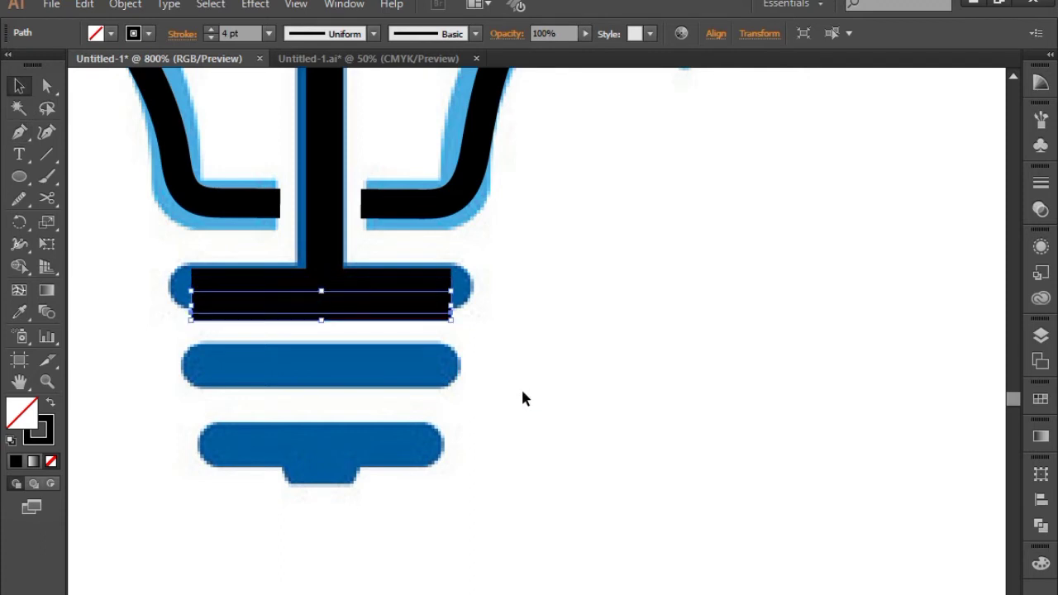
key("Up")
key("Up")
key("Up")
key("Up")
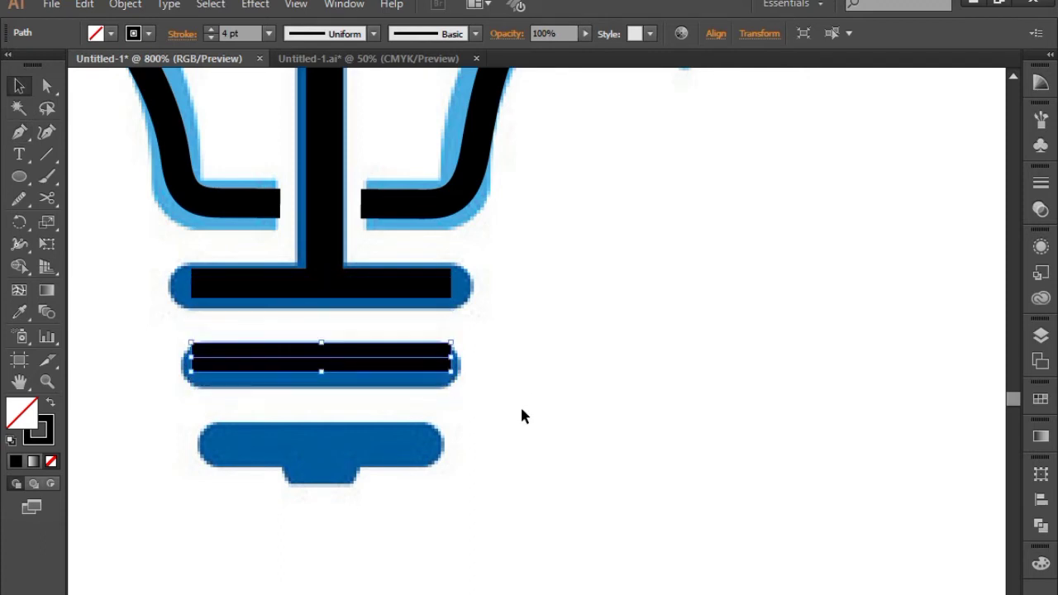
Step: Duplicate the middle base line in place and move the copy straight down onto the lowest base bar
key("ctrl+c")
key("ctrl+f")
key("Down")
key("Down")
key("Down")
key("Down")
key("Down")
key("Down")
key("Down")
key("Down")
key("Down")
key("Down")
key("Down")
key("Down")
key("Down")
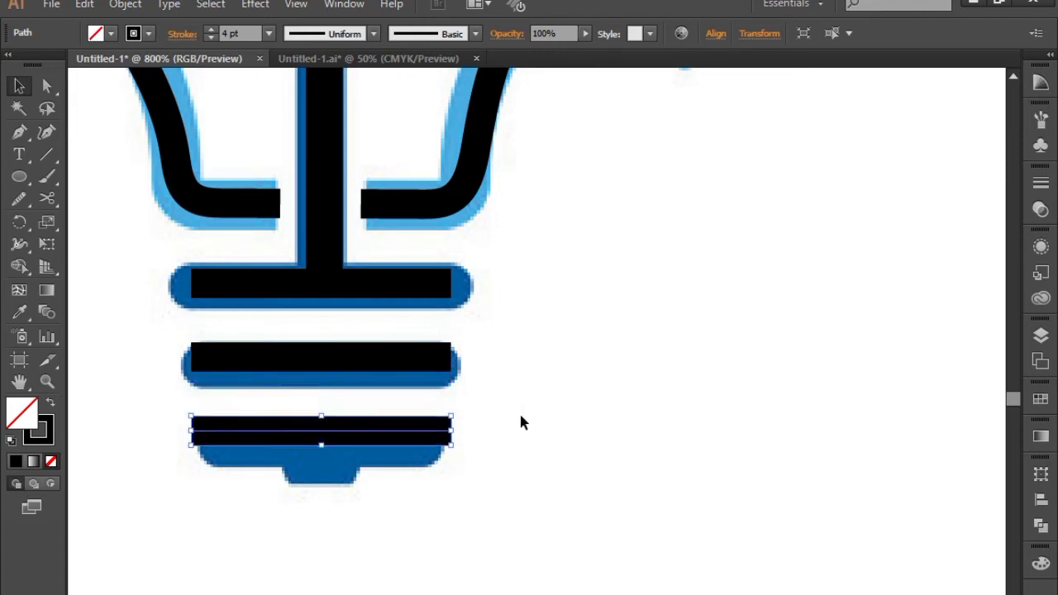
Step: Shorten the lowest and middle base lines evenly at both ends to fit inside their reference bars
left_click_drag(453, 444, 433, 447)
key("ctrl+shift+a")
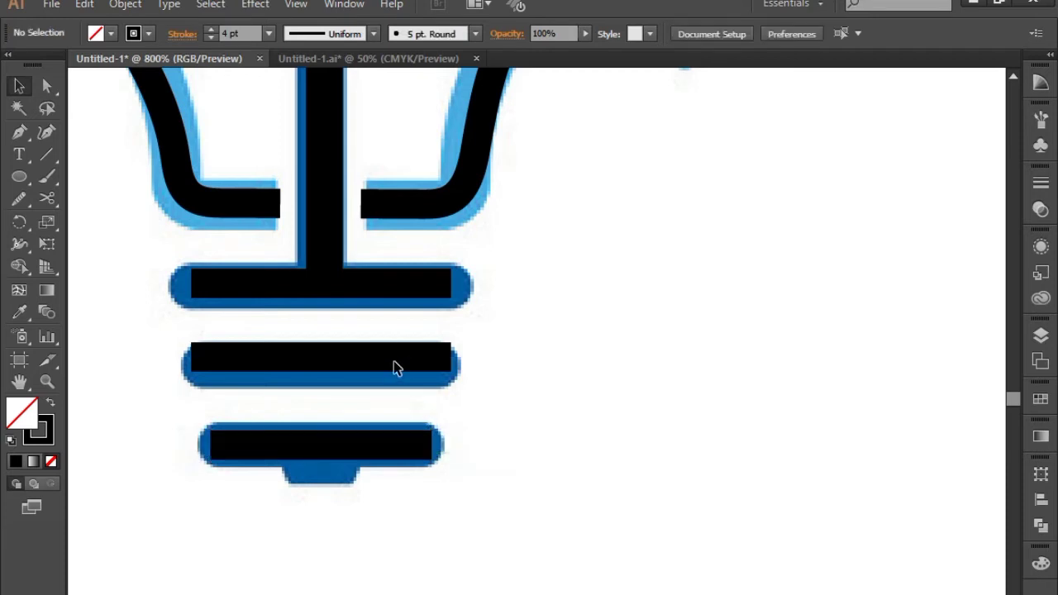
left_click(397, 361)
left_click_drag(450, 361, 439, 359)
left_click(547, 416)
Step: Draw a closed trapezoid with the Pen tool over the tip below the lowest base bar
left_click(19, 133)
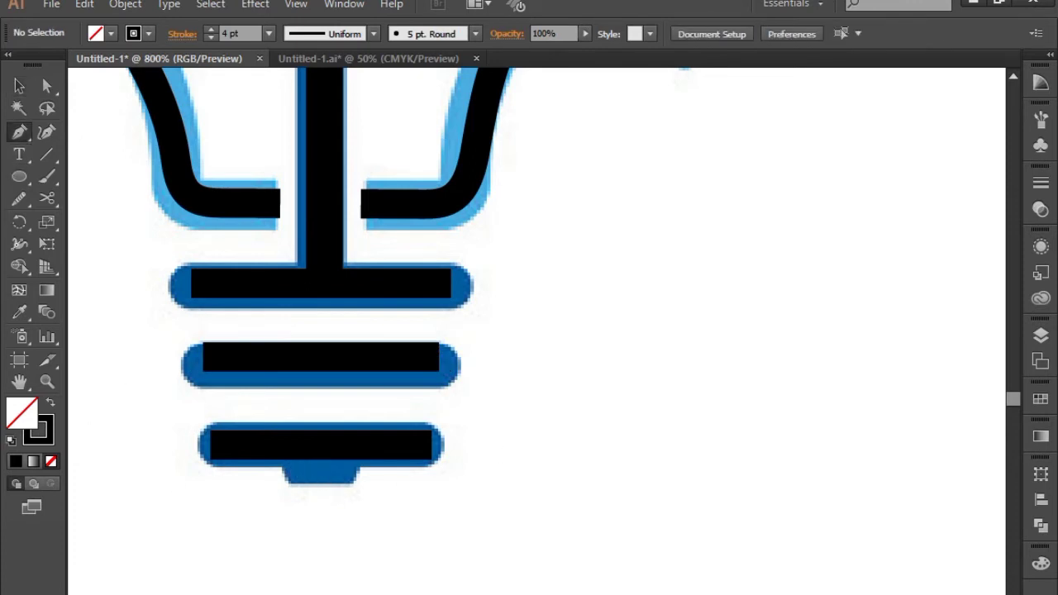
left_click(278, 447)
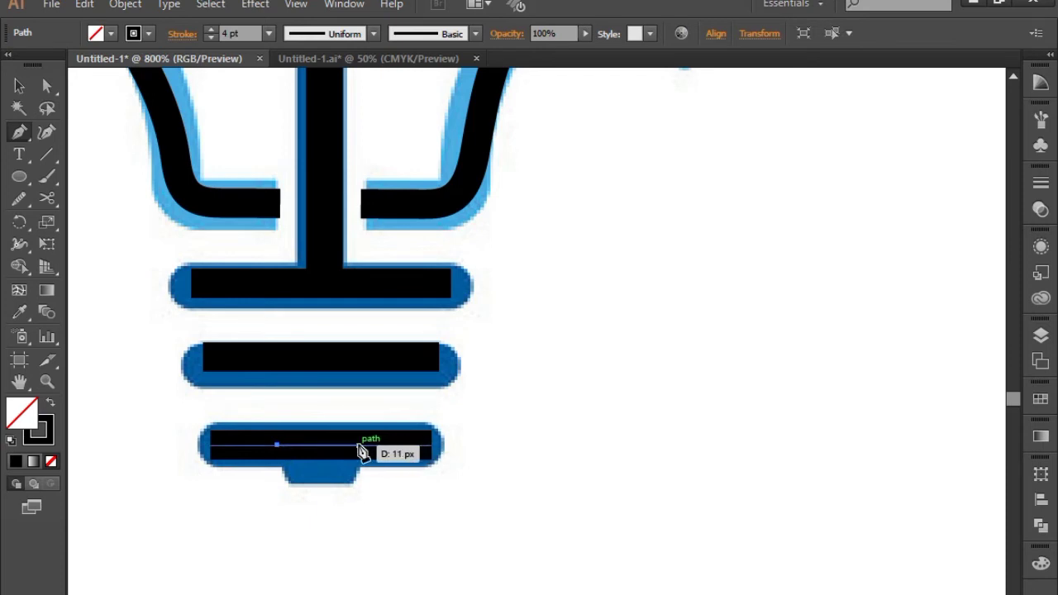
left_click(358, 446)
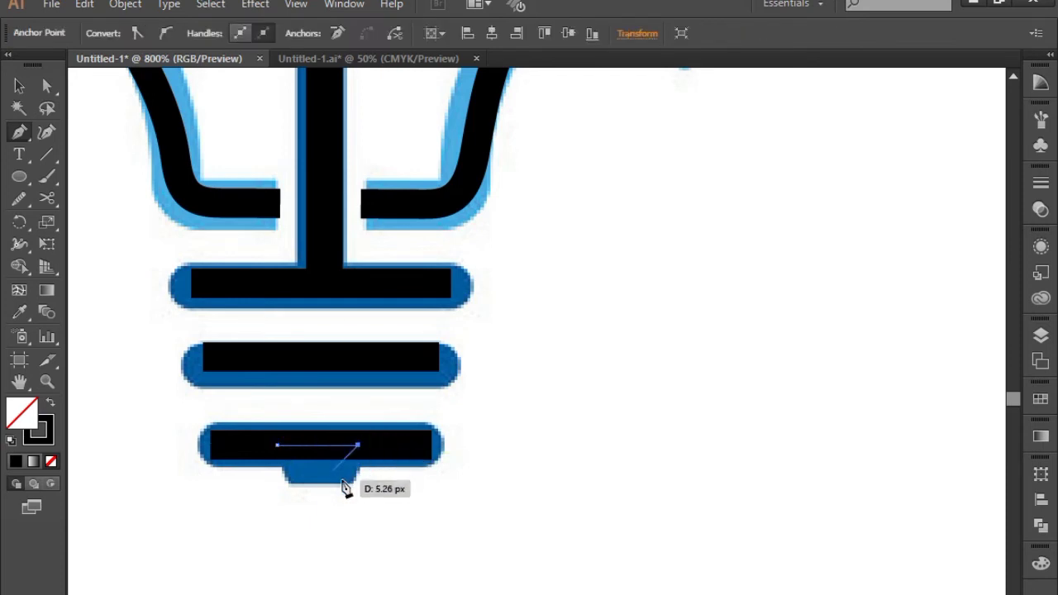
left_click(333, 471)
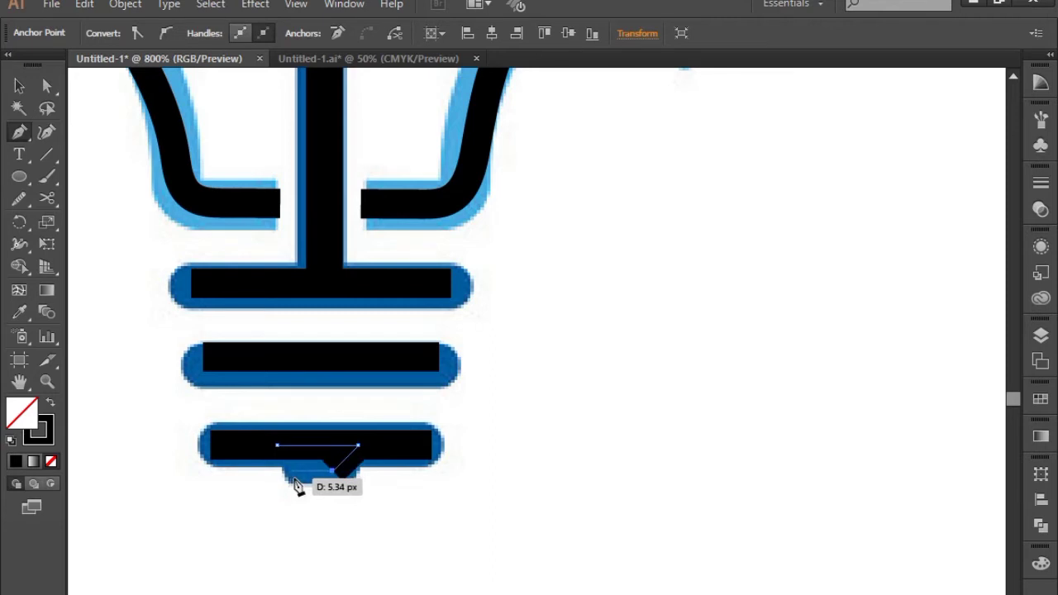
left_click(300, 485)
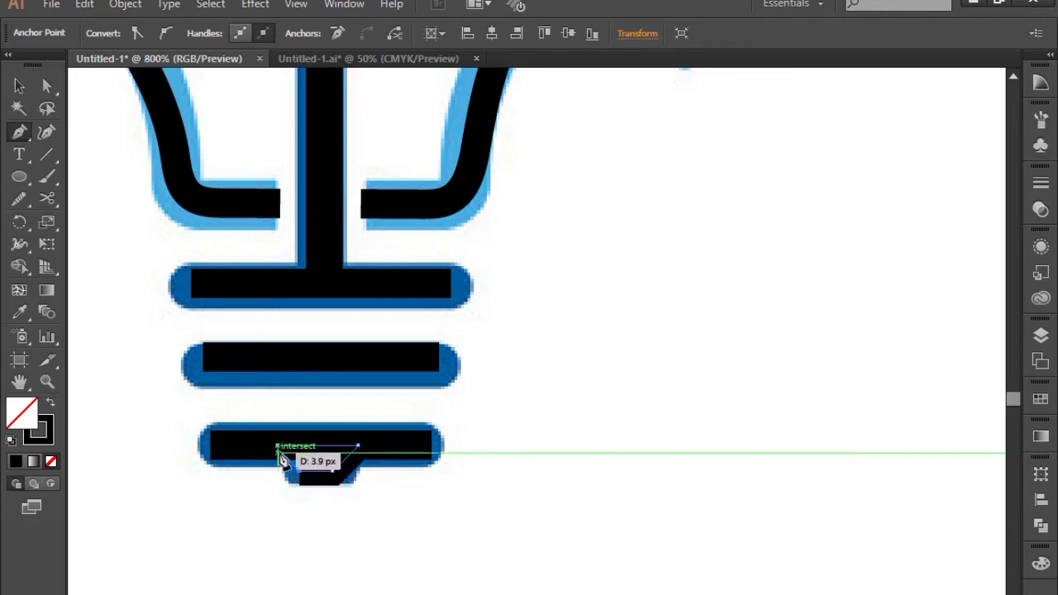
left_click(278, 446)
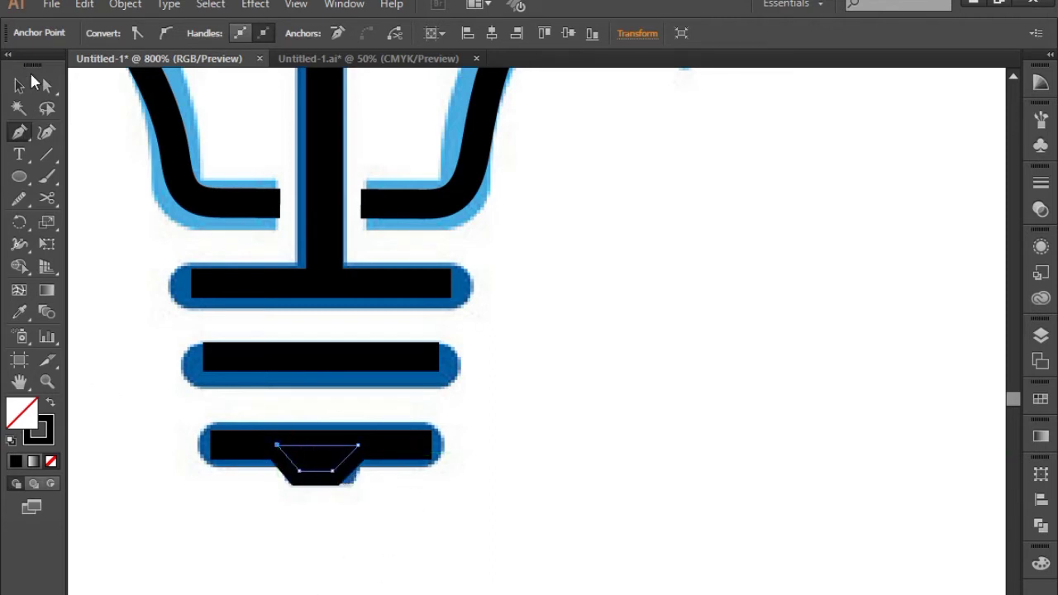
Step: Swap the trapezoid's fill and stroke to make it solid black, and bring it to the front
left_click(19, 85)
left_click(336, 564)
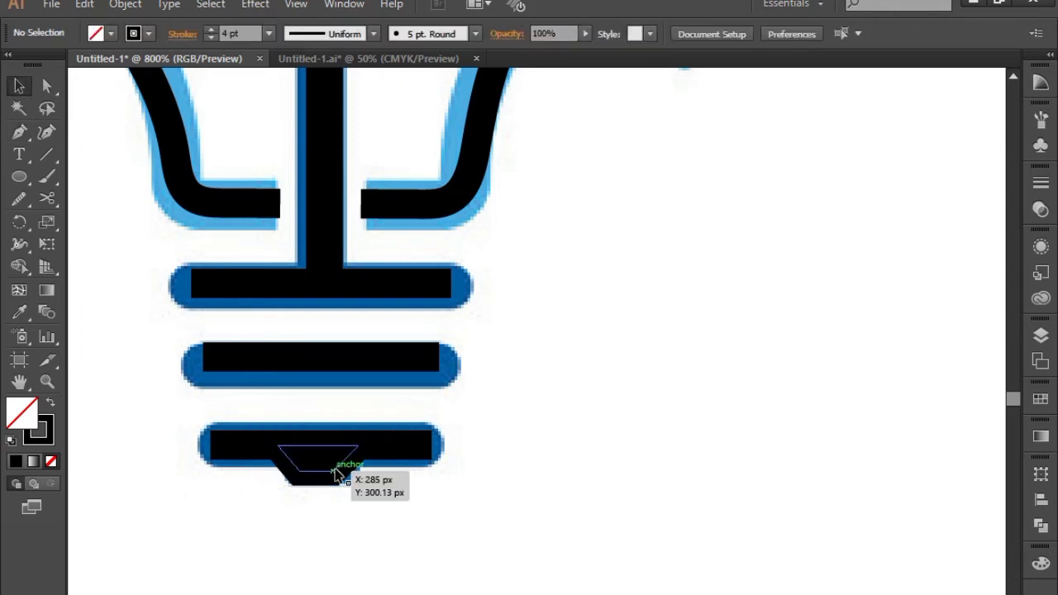
left_click(335, 471)
left_click(50, 404)
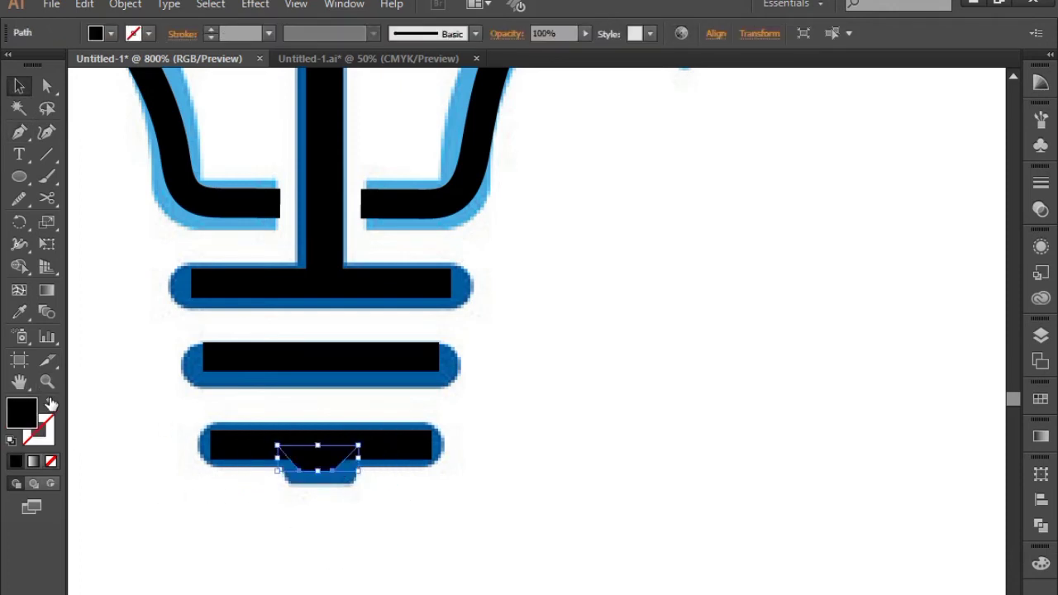
left_click(325, 498)
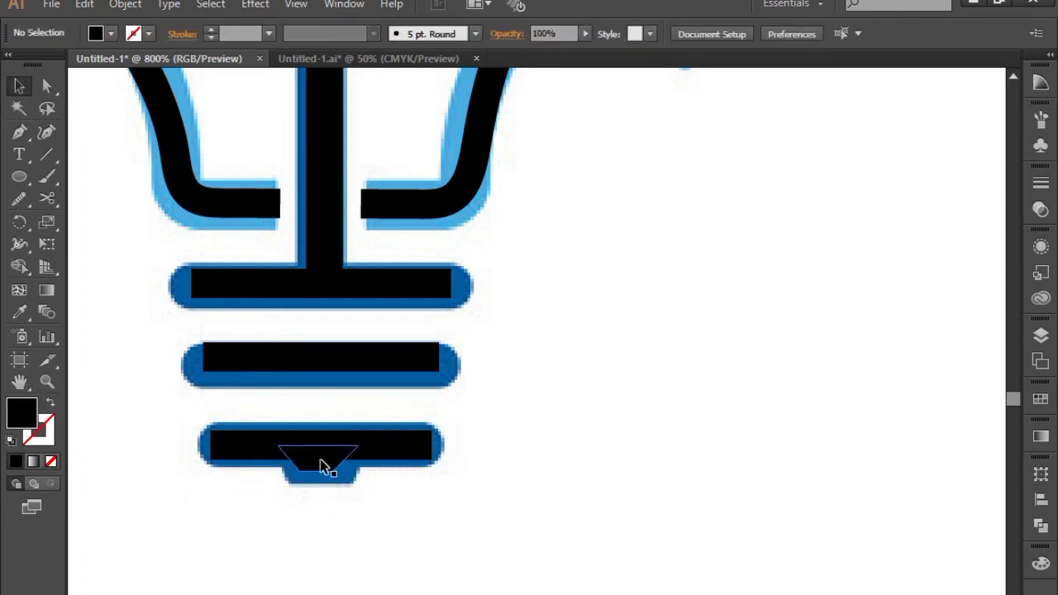
left_click(323, 467)
key("ctrl+shift+bracketright")
left_click(438, 537)
Step: Trace the lowest short ray on the bulb's right side with a straight Pen path along its centre
key("ctrl+minus")
key("ctrl+minus")
key("ctrl+minus")
key("ctrl+minus")
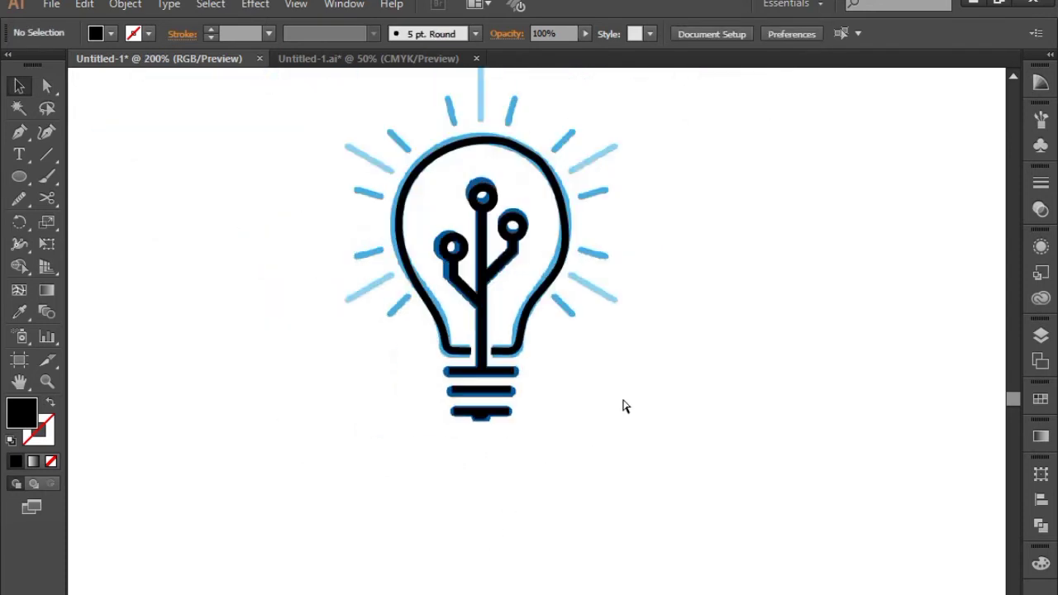
key("ctrl+plus")
key("ctrl+plus")
key("ctrl+plus")
left_click_drag(663, 208, 426, 586)
left_click(20, 130)
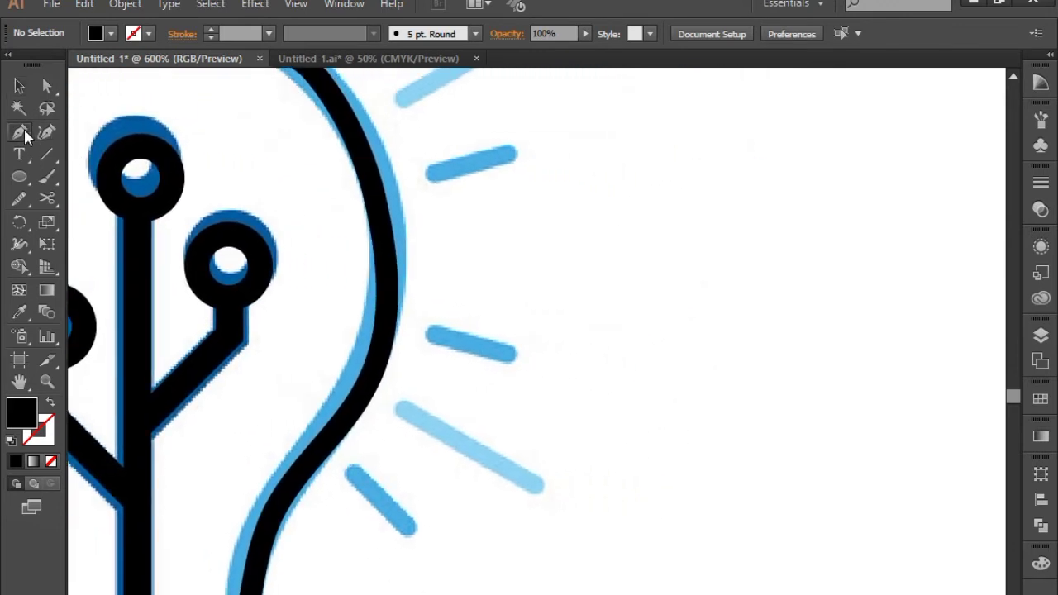
left_click(351, 473)
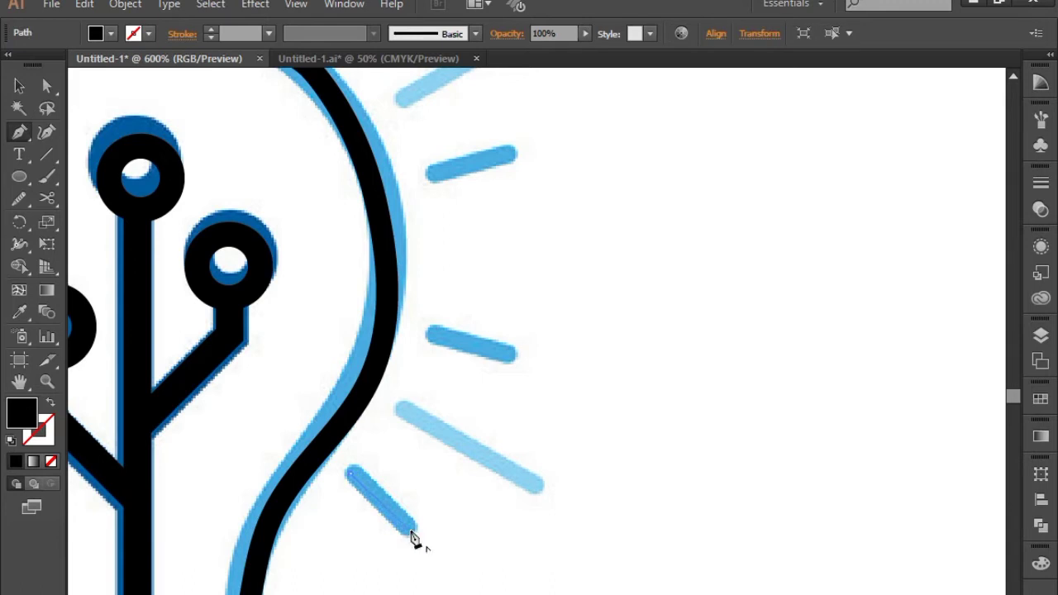
left_click(413, 536)
key("v")
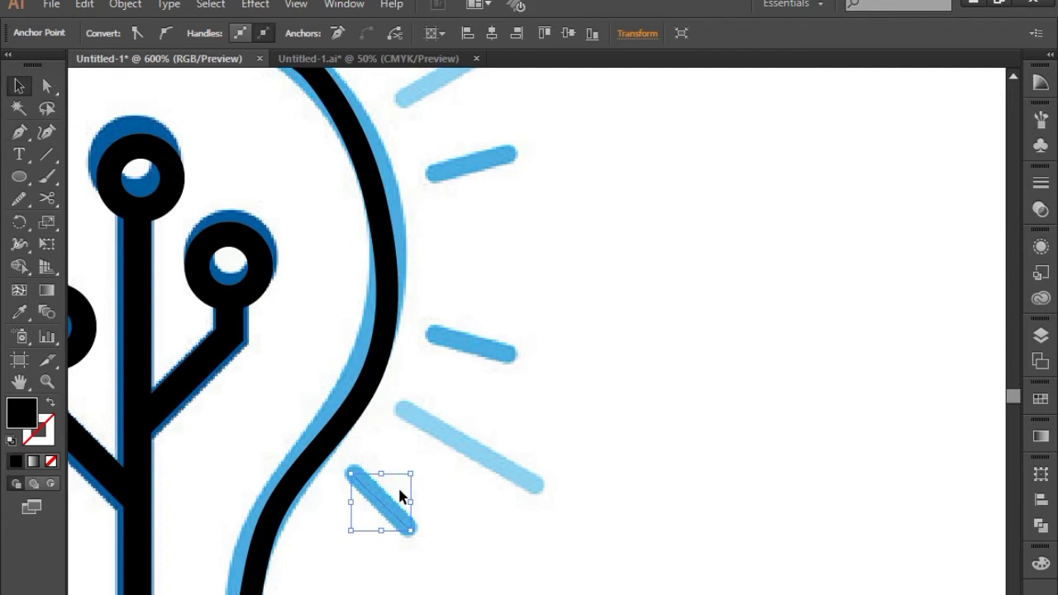
Step: Trace the long pale ray at the bulb's lower right with a separate straight Pen path
key("p")
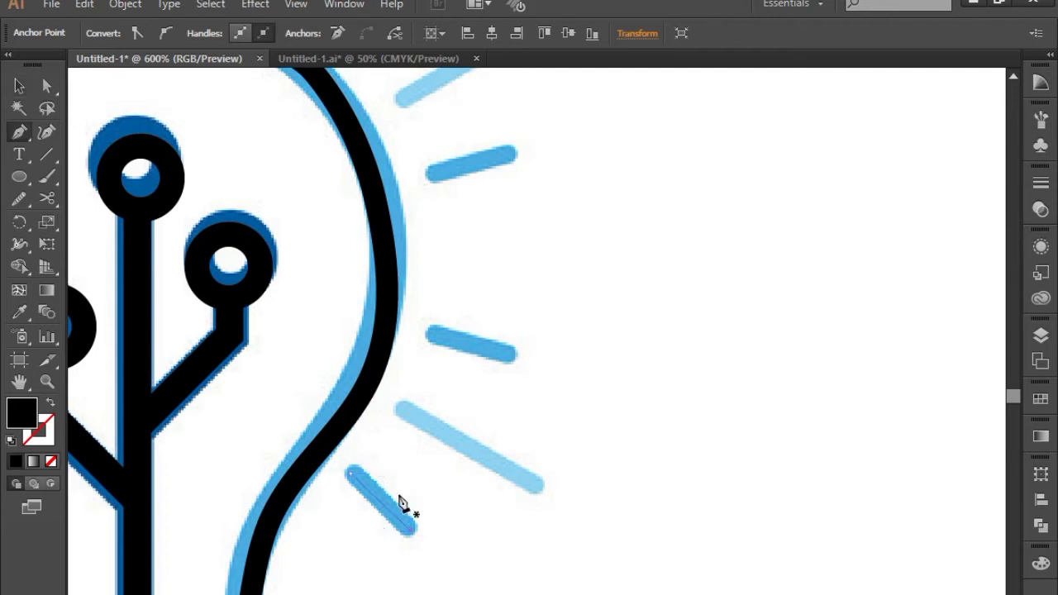
left_click(401, 406)
left_click(534, 487)
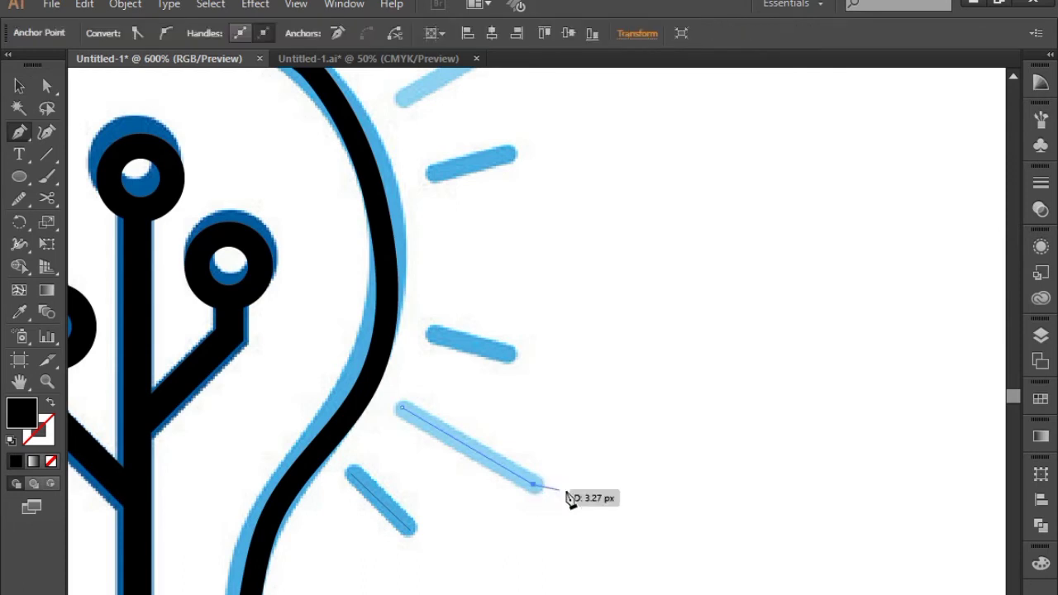
left_click(536, 538, "ctrl")
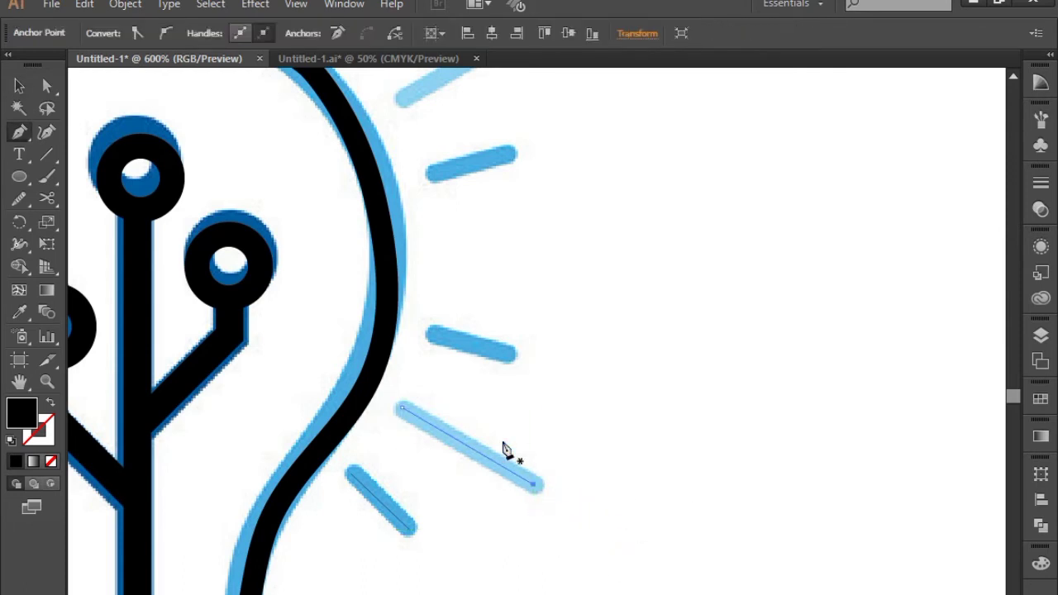
Step: Trace the two short, nearly horizontal rays beside the bulb's right side with separate straight Pen paths
left_click(430, 335)
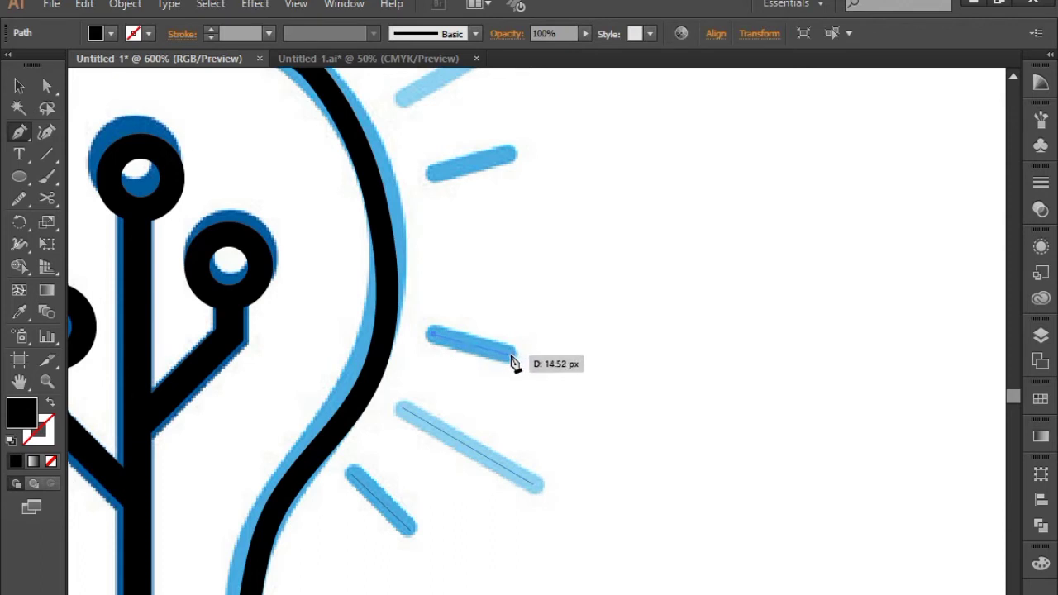
left_click(516, 355)
left_click_drag(592, 282, 582, 465)
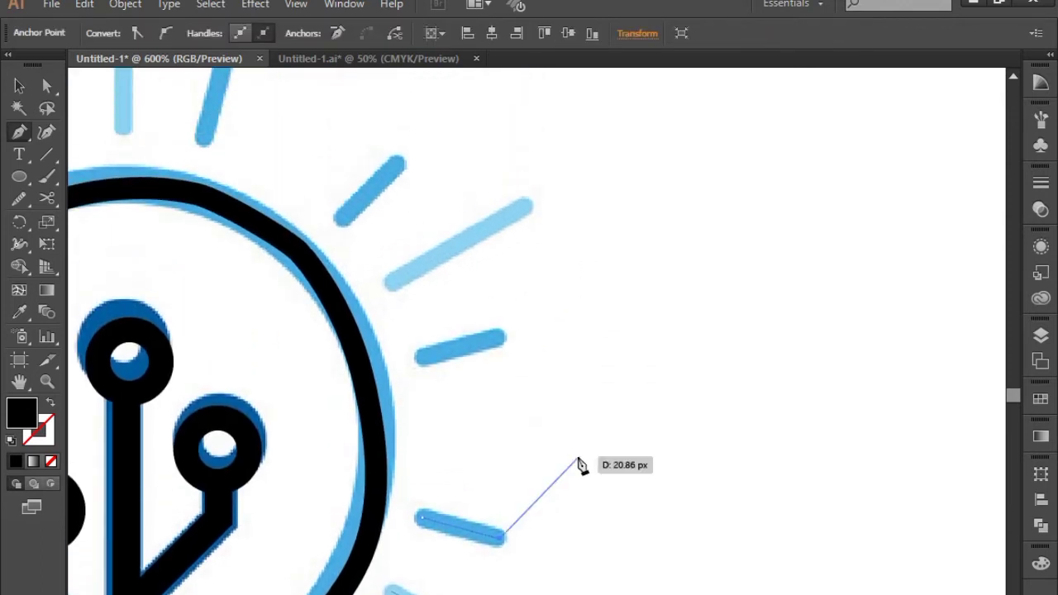
key("v")
key("p")
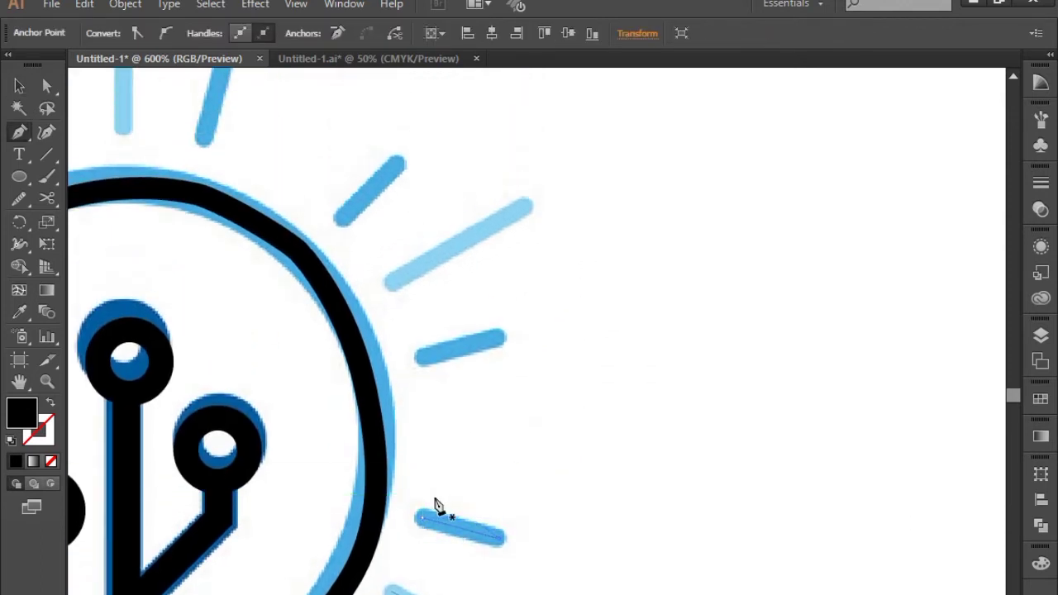
left_click(423, 358)
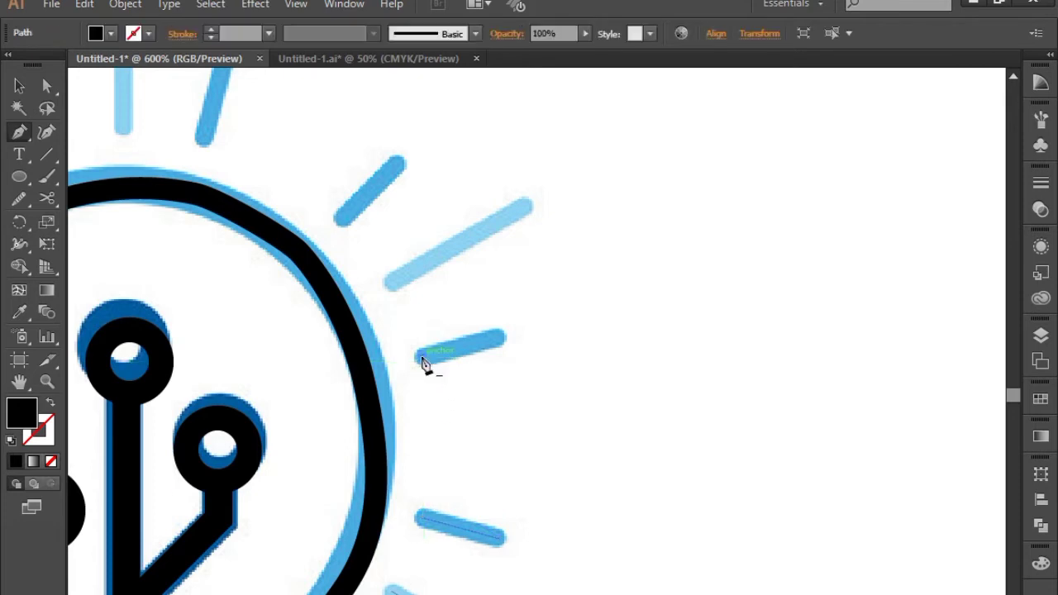
left_click(502, 338)
left_click_drag(512, 236, 506, 423)
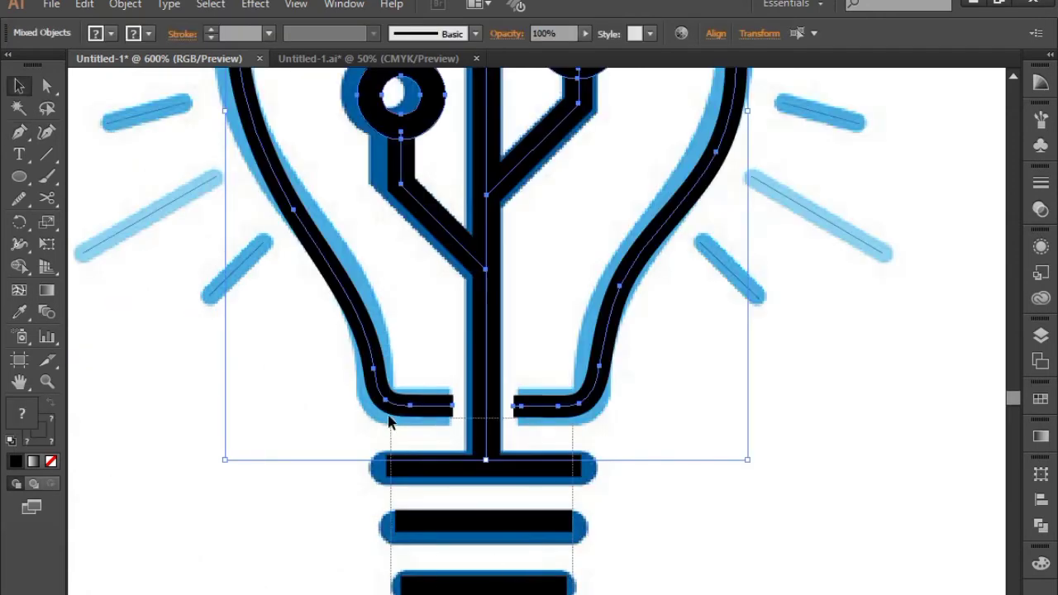
left_click(395, 468, "shift")
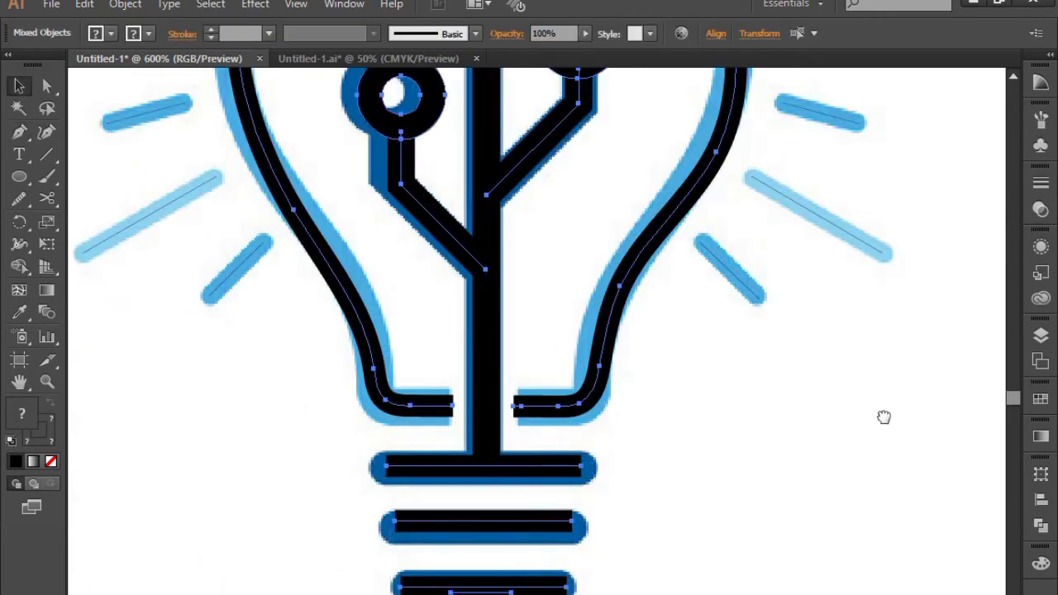
scroll(883, 416, "up", 3)
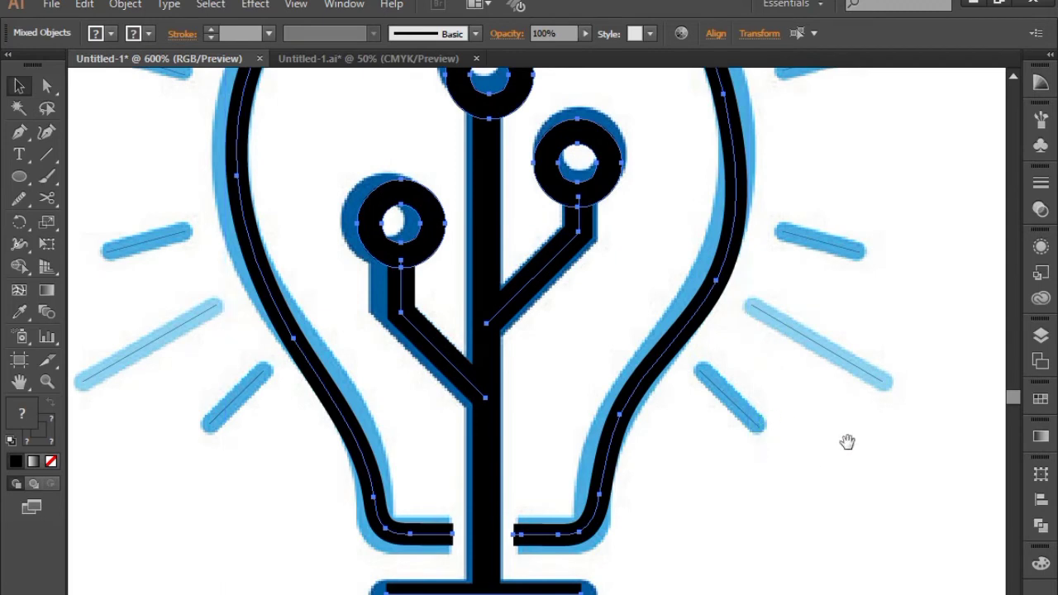
mouse_move(844, 440)
left_mouse_down()
mouse_move(846, 501)
mouse_move(836, 442)
left_mouse_up()
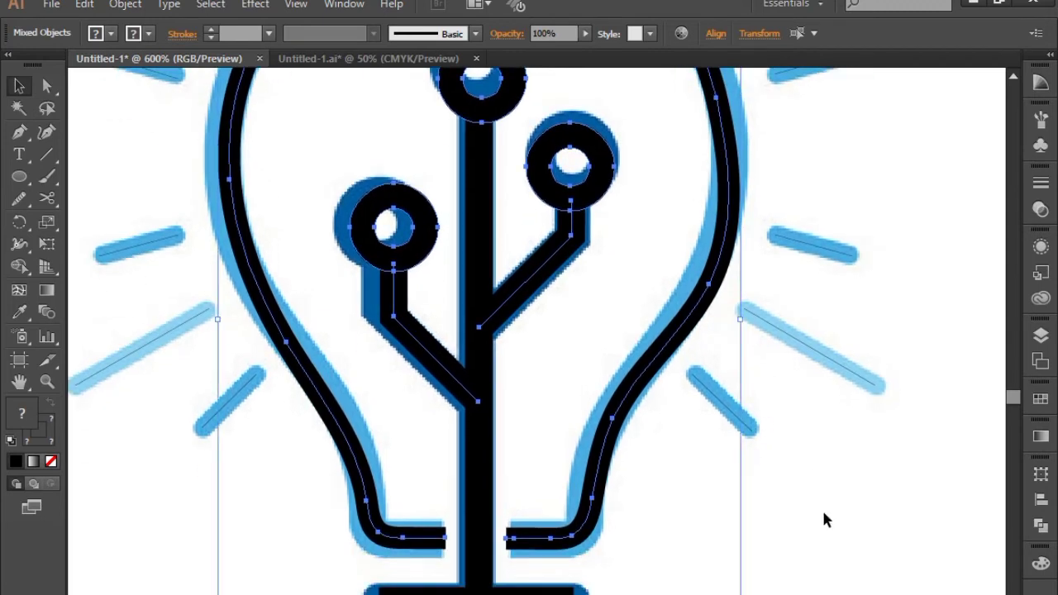
scroll(497, 435, "down", 2)
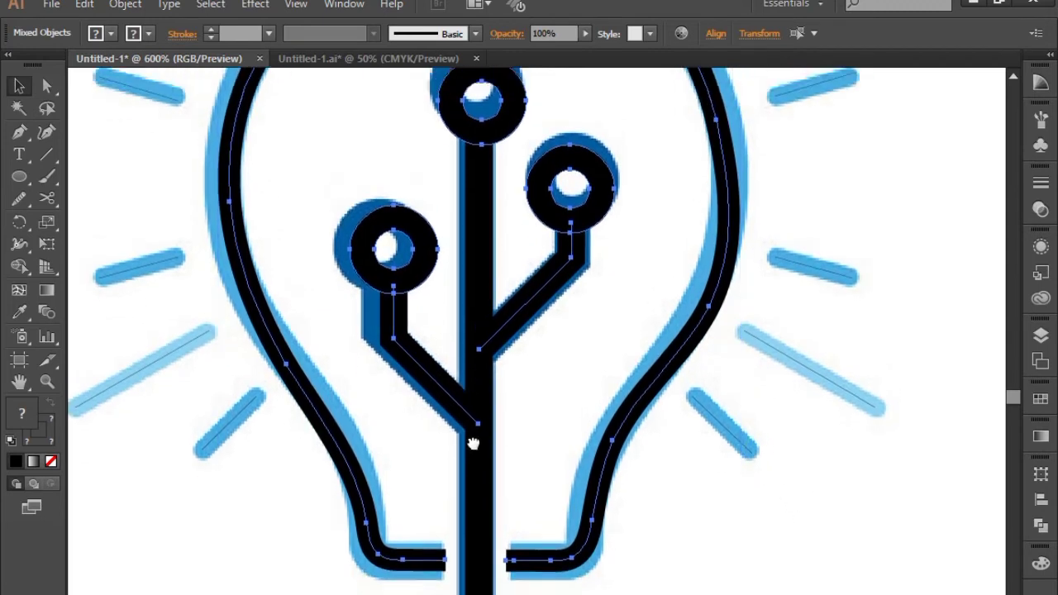
scroll(484, 574, "up", 2)
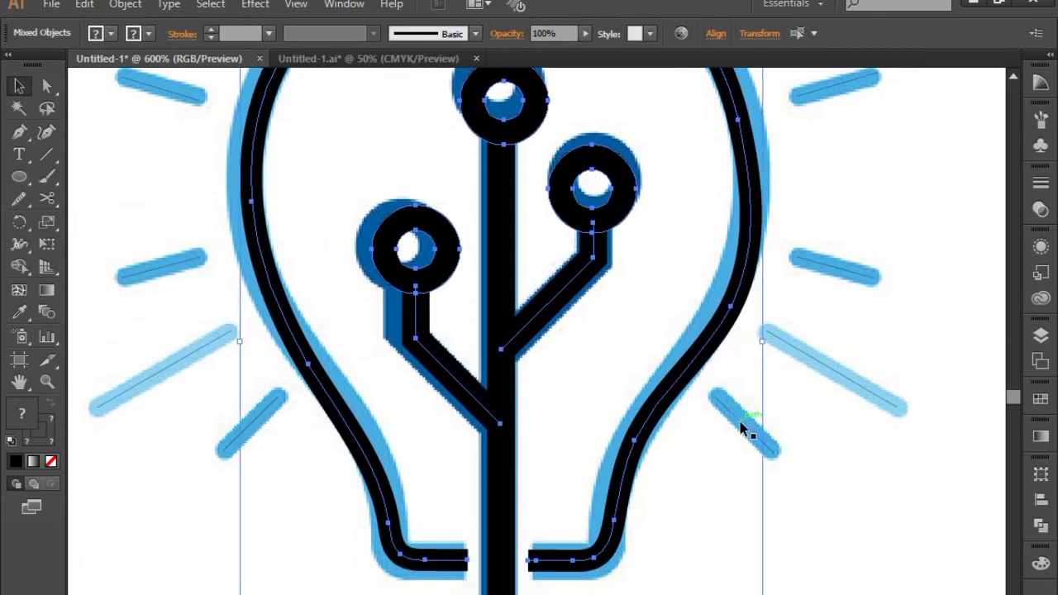
key("ctrl+shift+a")
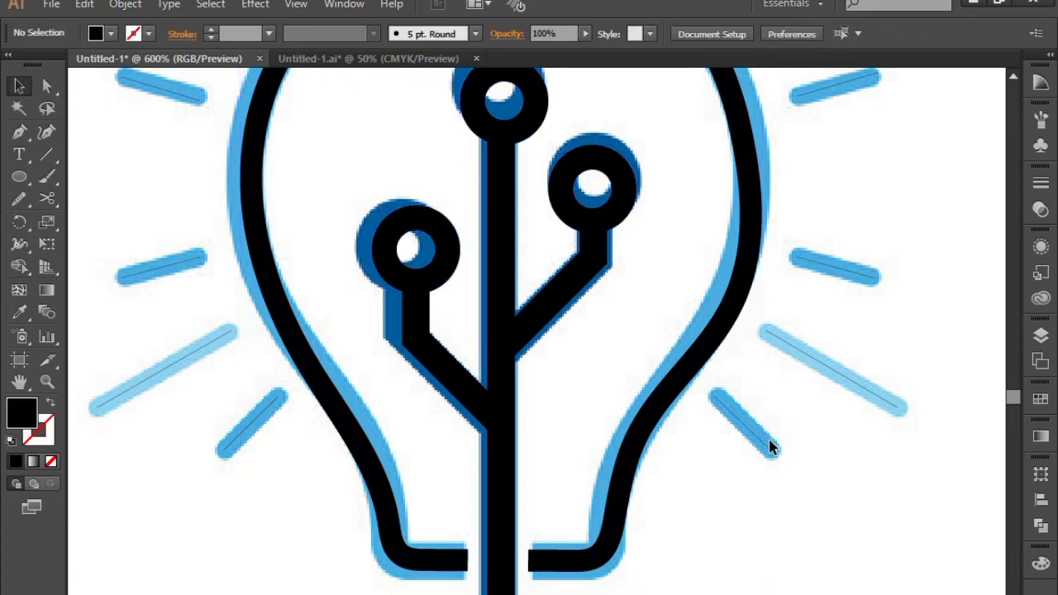
Step: Select the bulb outline, circuit tree and base bars together and lock them so only the rays remain selectable
scroll(634, 494, "down", 2)
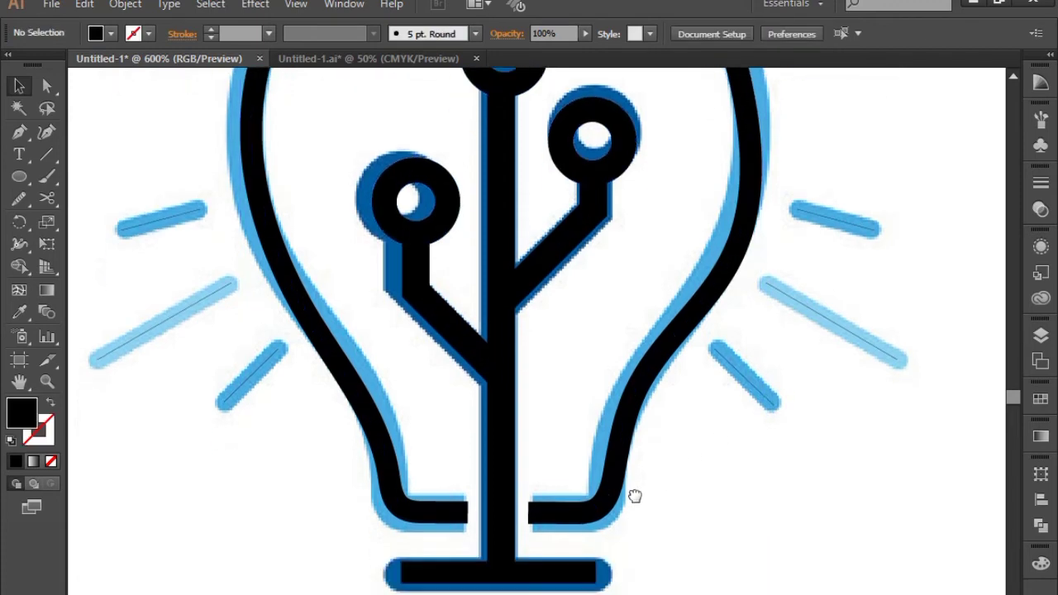
scroll(595, 558, "up", 3)
left_click_drag(353, 124, 614, 425)
left_click_drag(343, 112, 619, 397)
left_click_drag(702, 580, 657, 439)
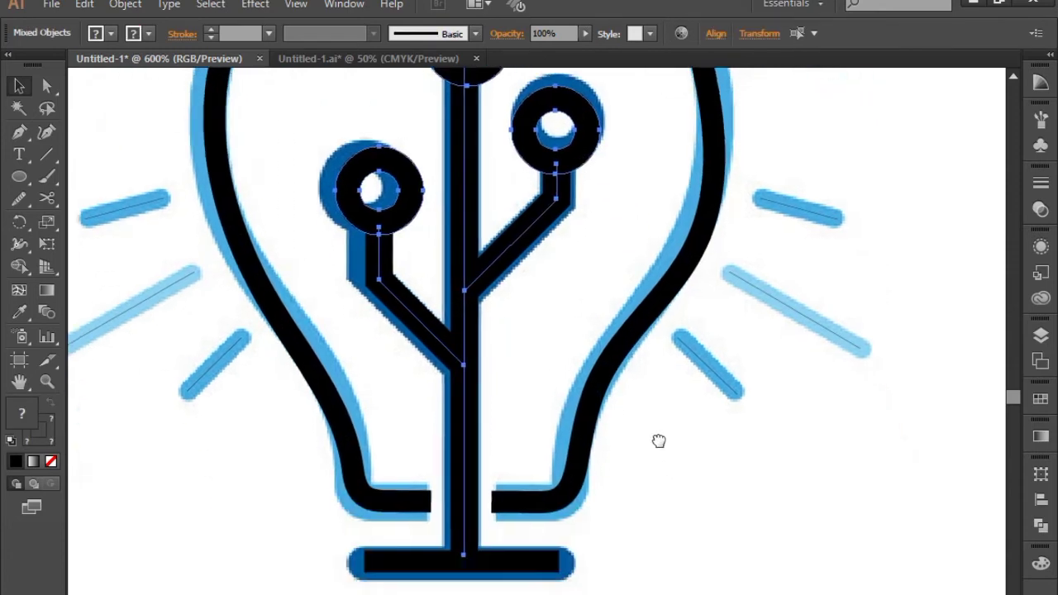
left_click(618, 312, "shift")
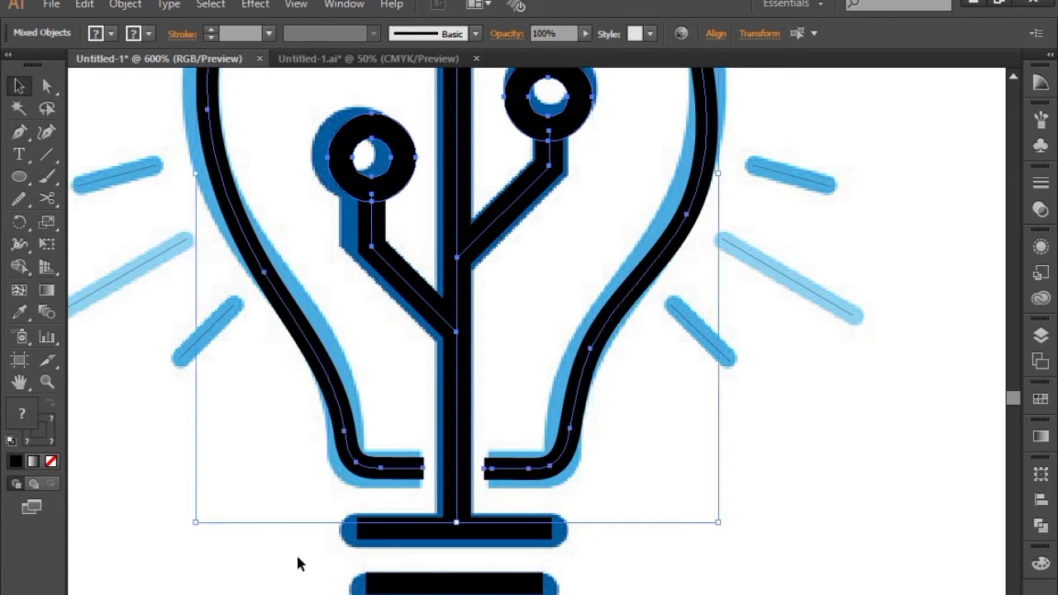
left_click(397, 578, "shift")
left_click_drag(322, 484, 444, 579)
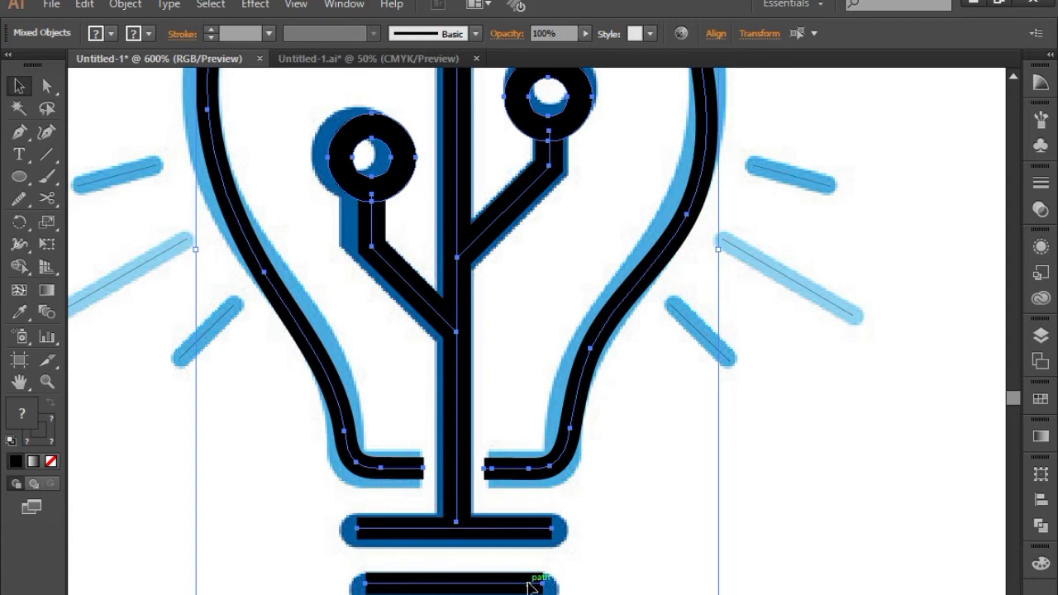
key("ctrl+shift+b")
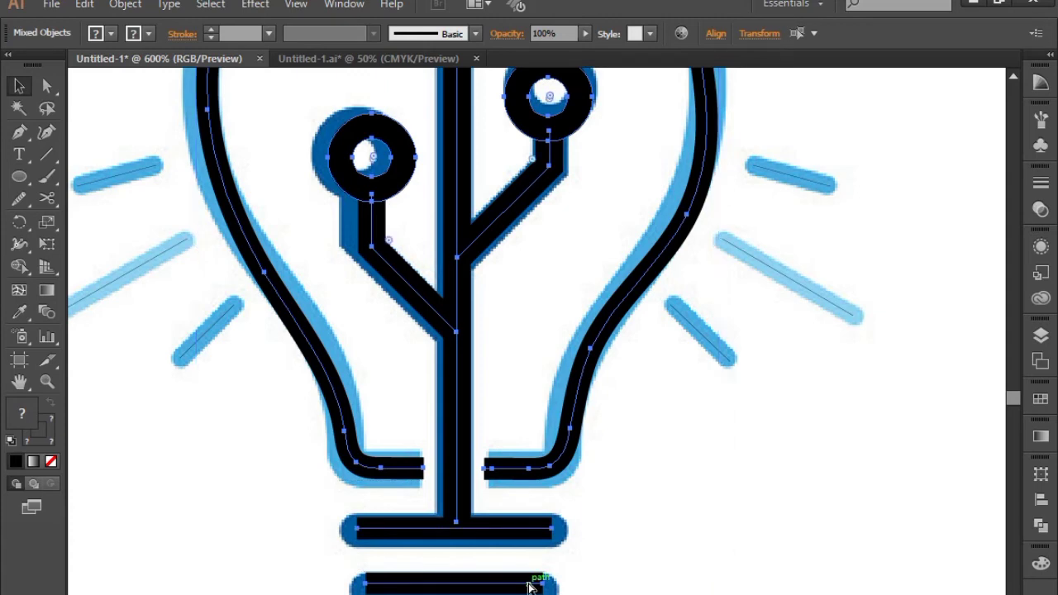
key("ctrl+shift+a")
Step: Select all the traced light rays, give them a 5 pt black stroke and remove their fill
key("ctrl+minus")
key("ctrl+minus")
key("ctrl+minus")
key("ctrl+minus")
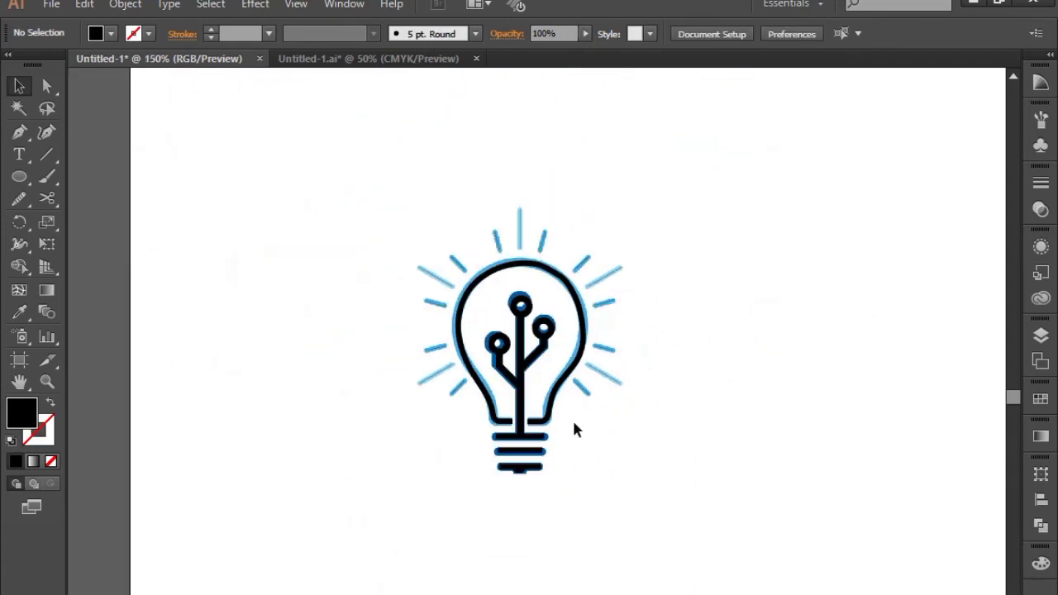
scroll(349, 146, "up", 1)
left_click_drag(360, 154, 683, 493)
left_click(683, 494)
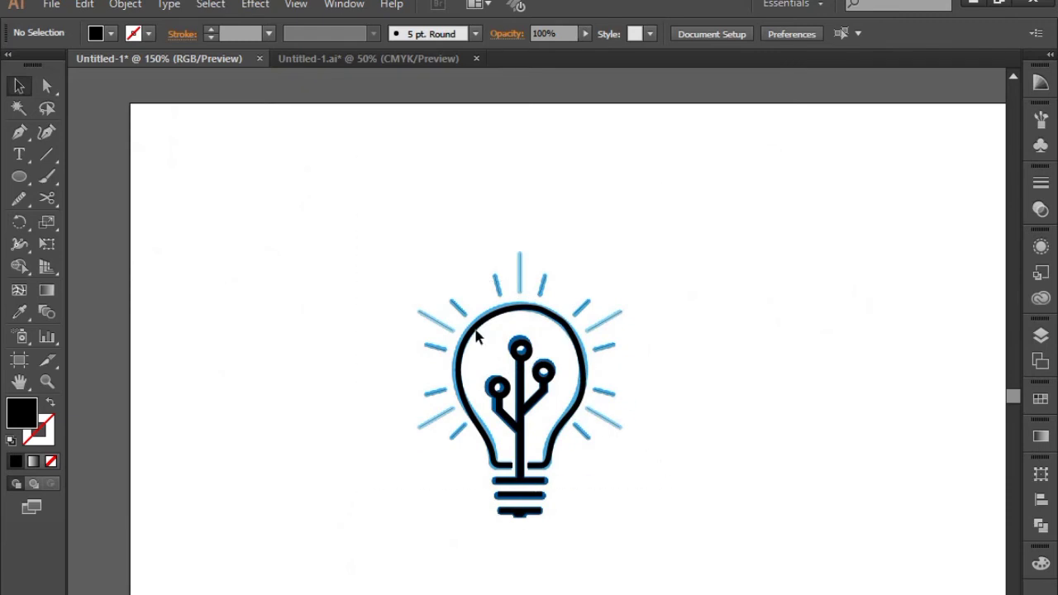
left_click_drag(308, 176, 680, 529)
scroll(576, 483, "up", 1)
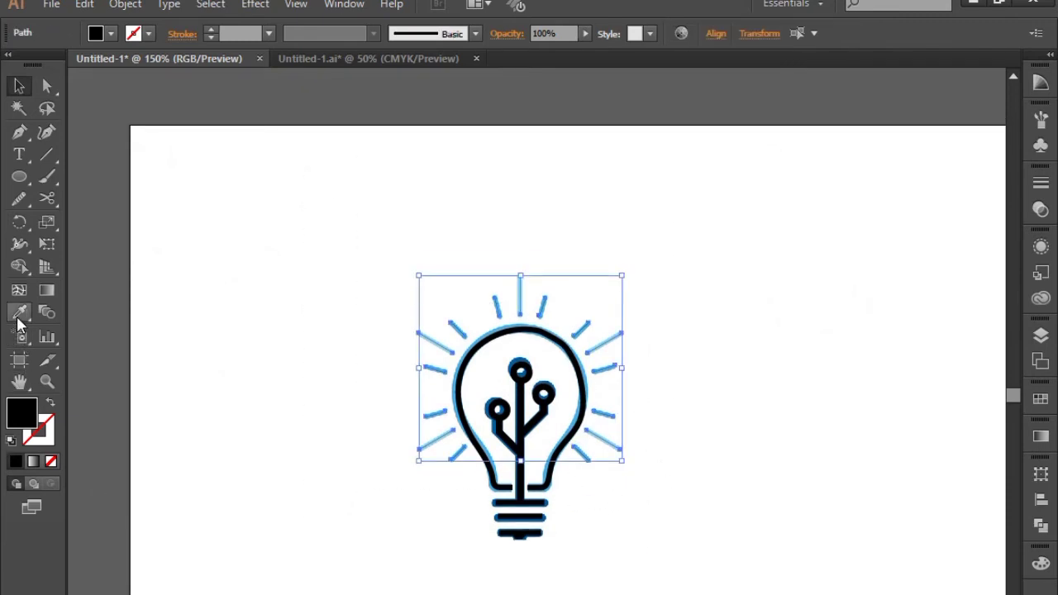
left_click(269, 33)
left_click(294, 195)
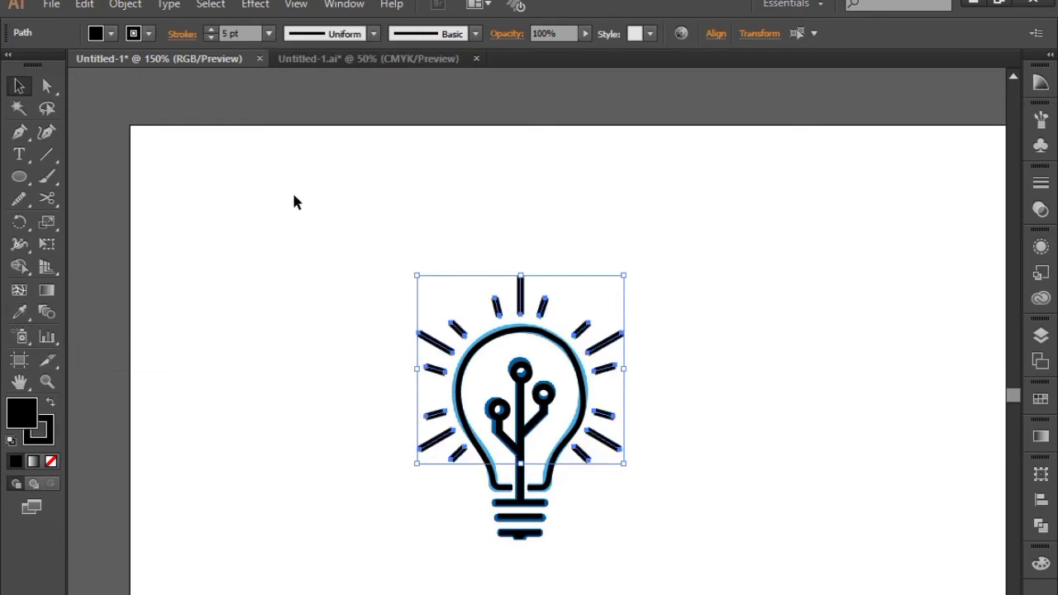
left_click(50, 461)
left_click(48, 449)
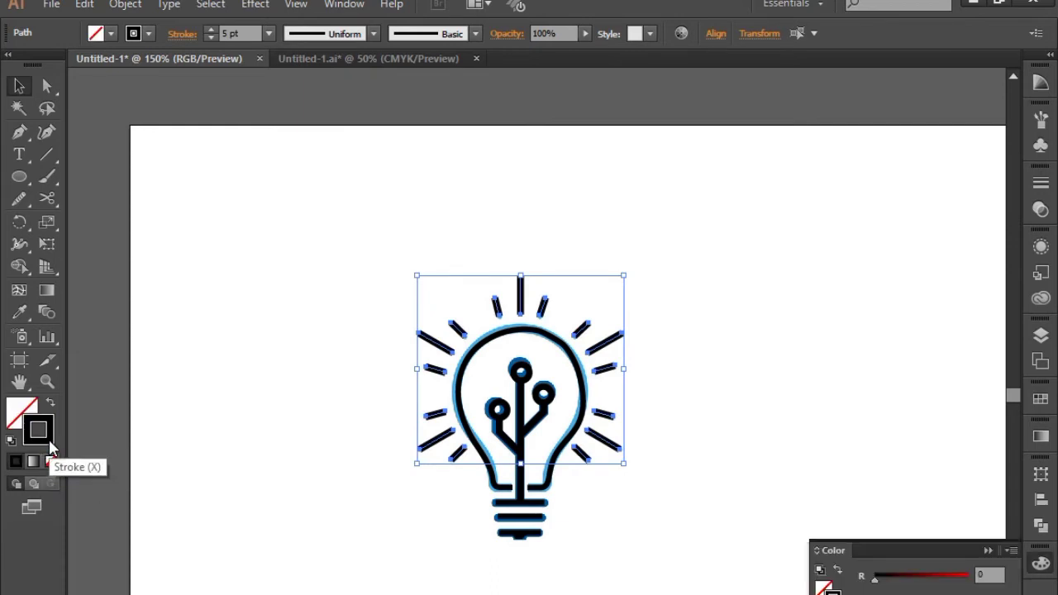
Step: Sample the light blue of the reference bulb outline onto the selected rays with the Eyedropper, and deselect them
left_click(22, 313)
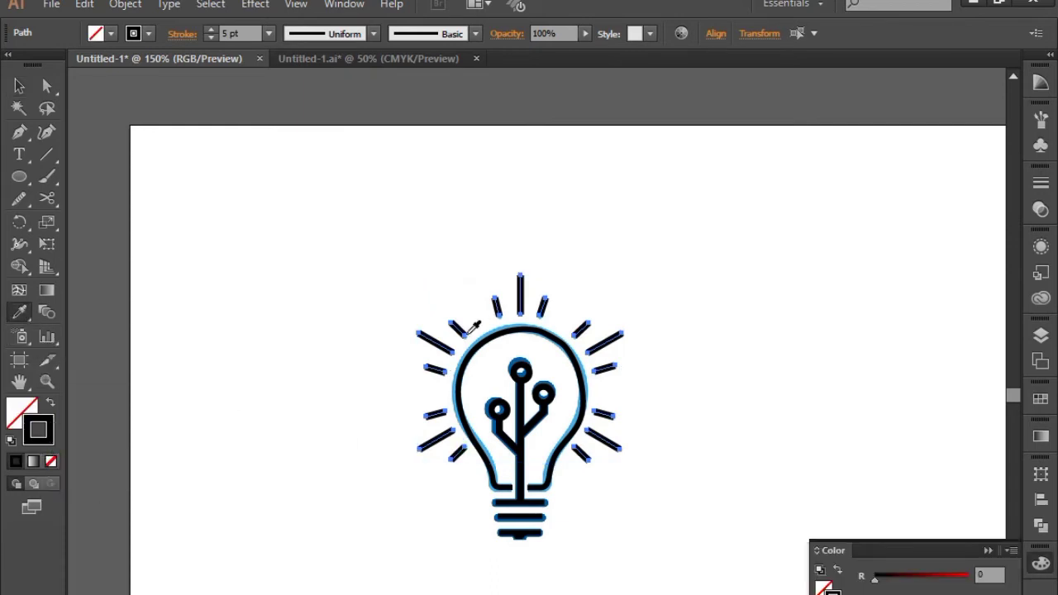
key("ctrl+equal")
key("ctrl+equal")
key("ctrl+equal")
key("ctrl+equal")
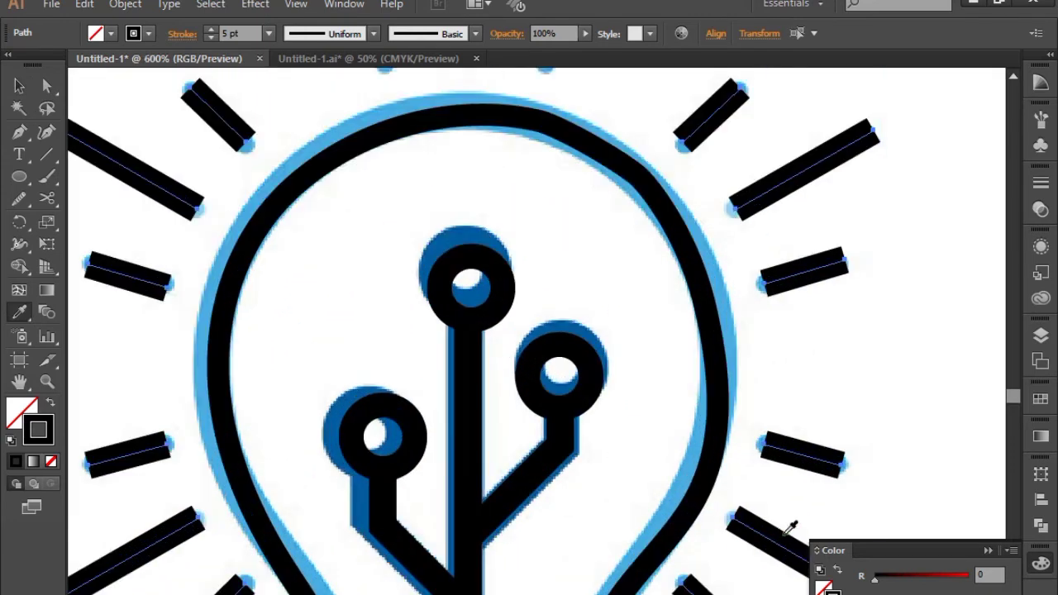
left_click(699, 457)
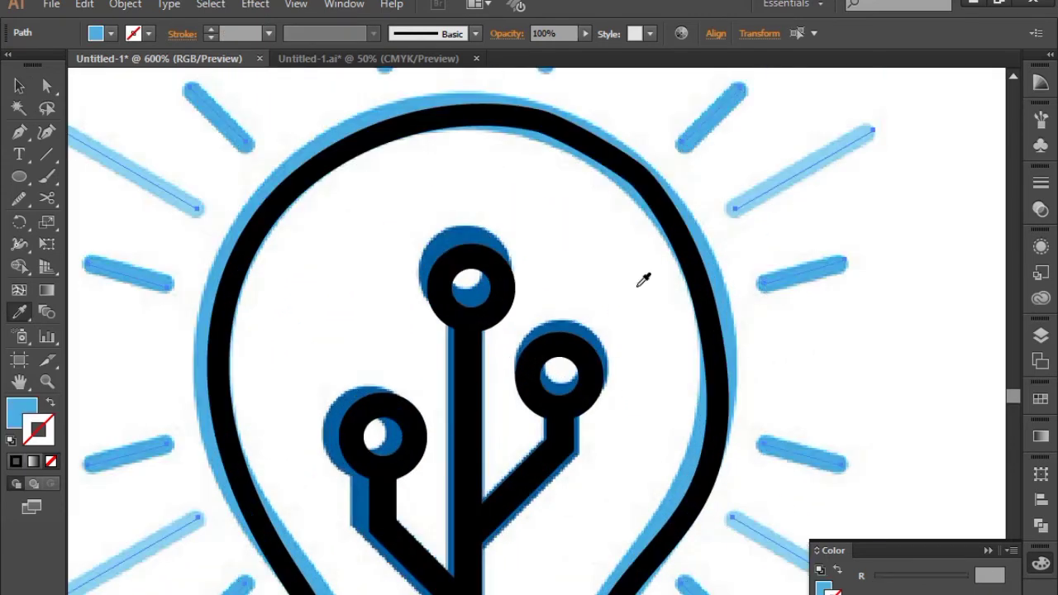
left_click(19, 90)
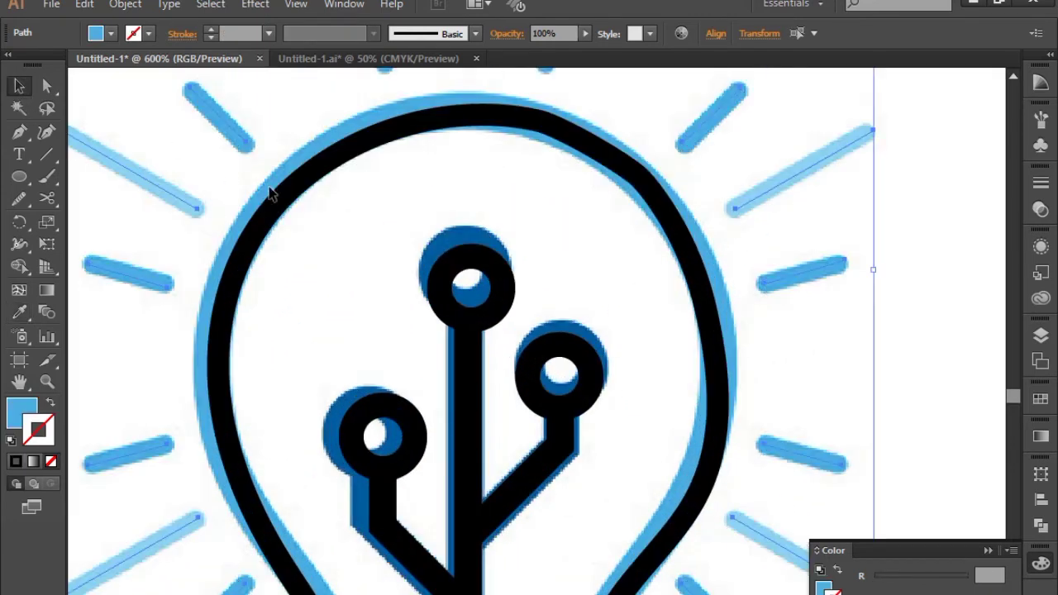
key("ctrl+minus")
key("ctrl+minus")
key("ctrl+minus")
key("ctrl+minus")
left_click(751, 311)
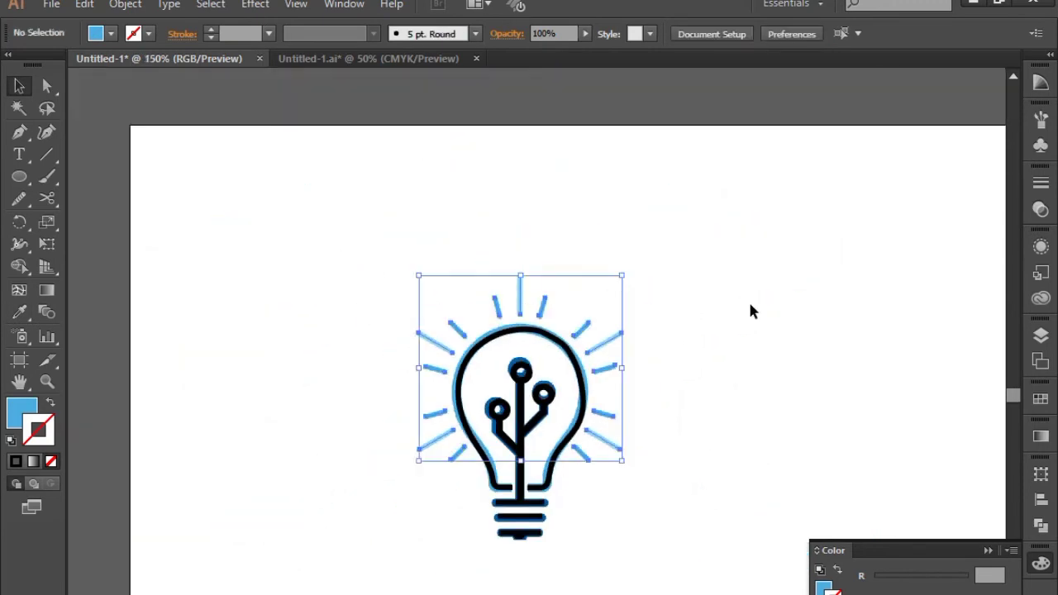
left_click(995, 551)
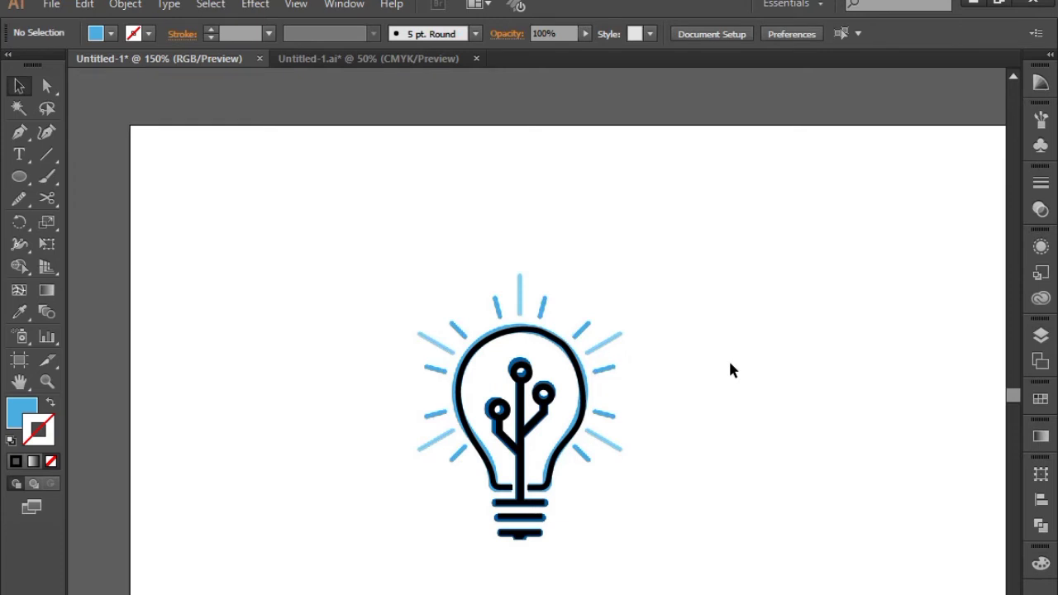
key("ctrl+plus")
key("ctrl+plus")
key("ctrl+plus")
key("ctrl+plus")
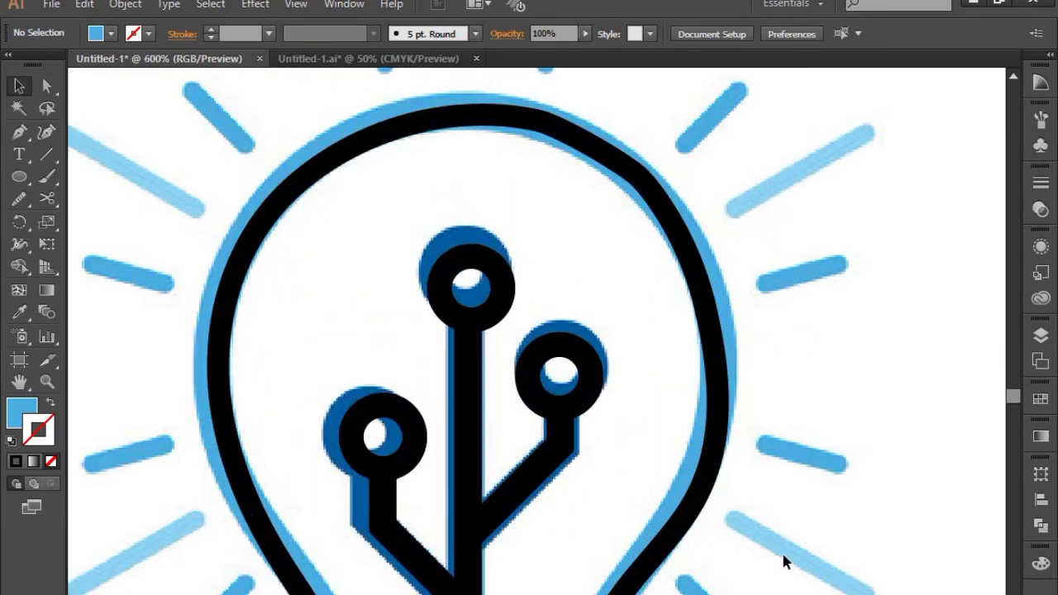
Step: Select all the light rays together and swap their fill and stroke so the light blue becomes the stroke colour
left_click(789, 551)
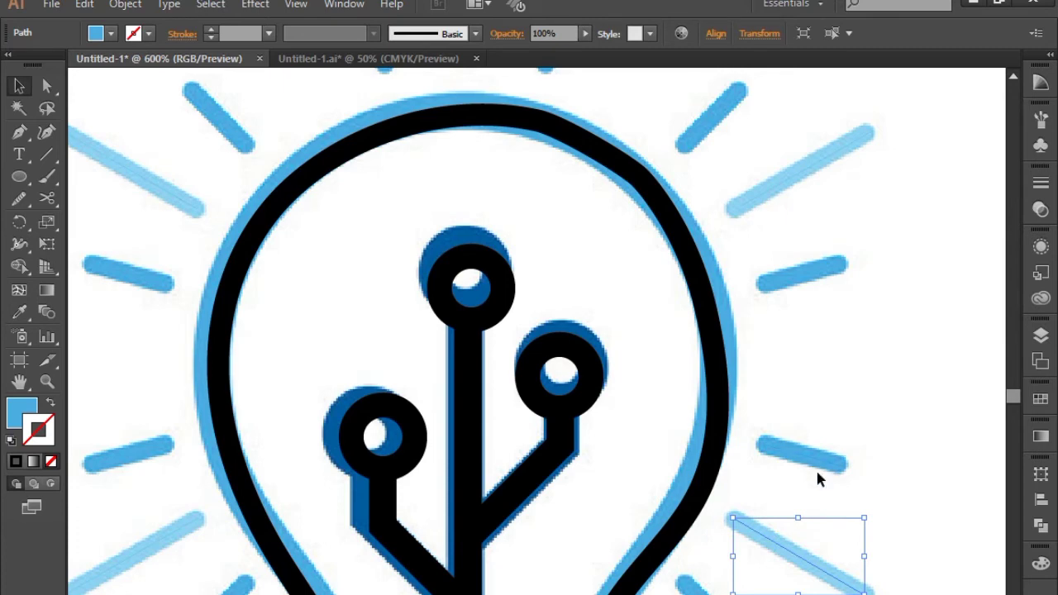
key("ctrl+h")
key("ctrl+minus")
key("ctrl+minus")
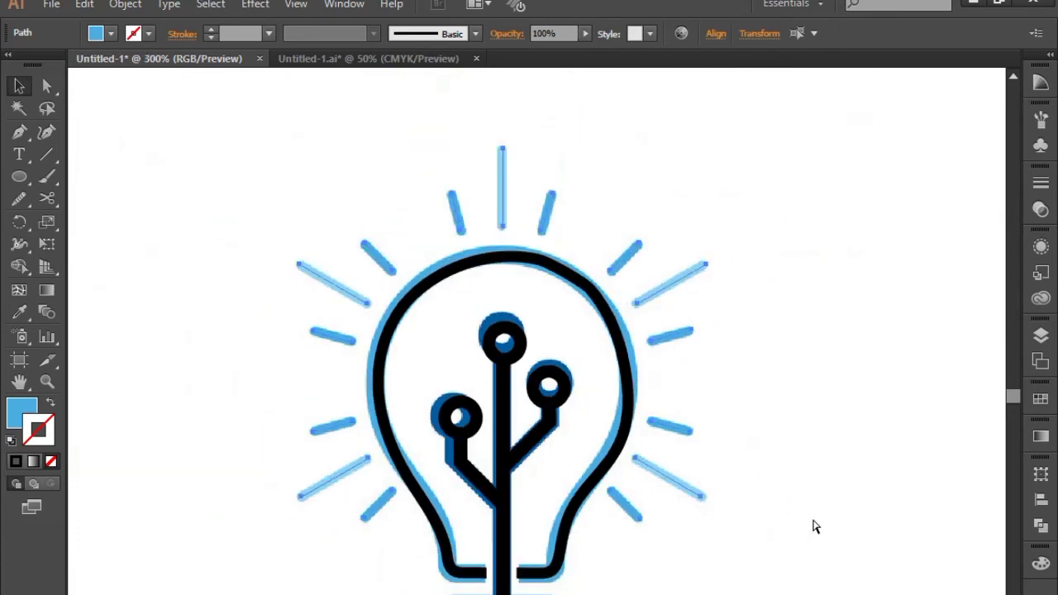
key("ctrl+minus")
key("ctrl+minus")
key("ctrl+plus")
key("ctrl+plus")
key("ctrl+plus")
left_click(50, 404)
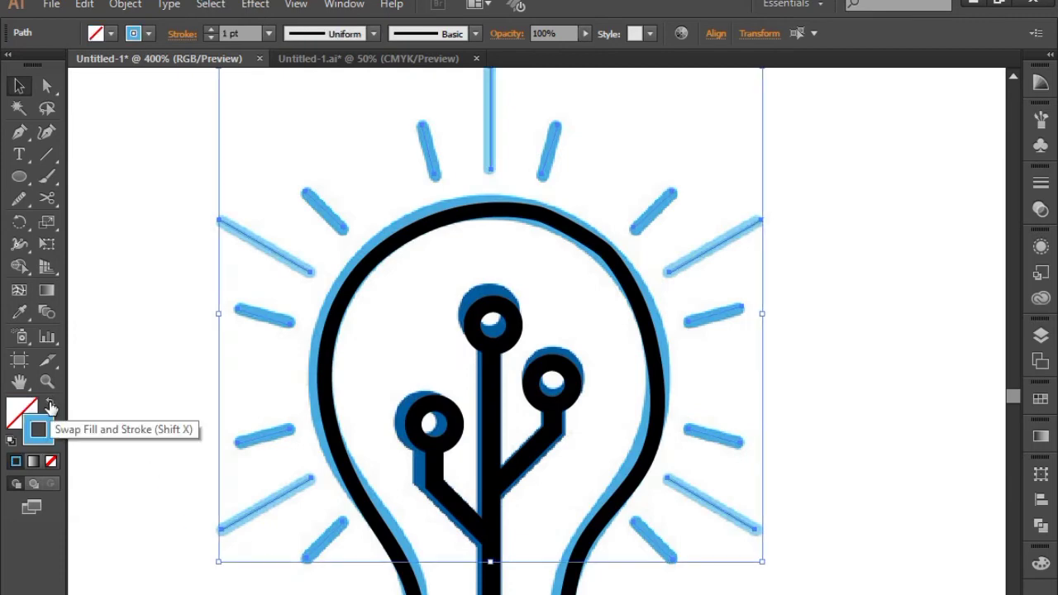
Step: Set the selected rays' stroke weight to 5 pt with round caps, and deselect them
left_click(266, 34)
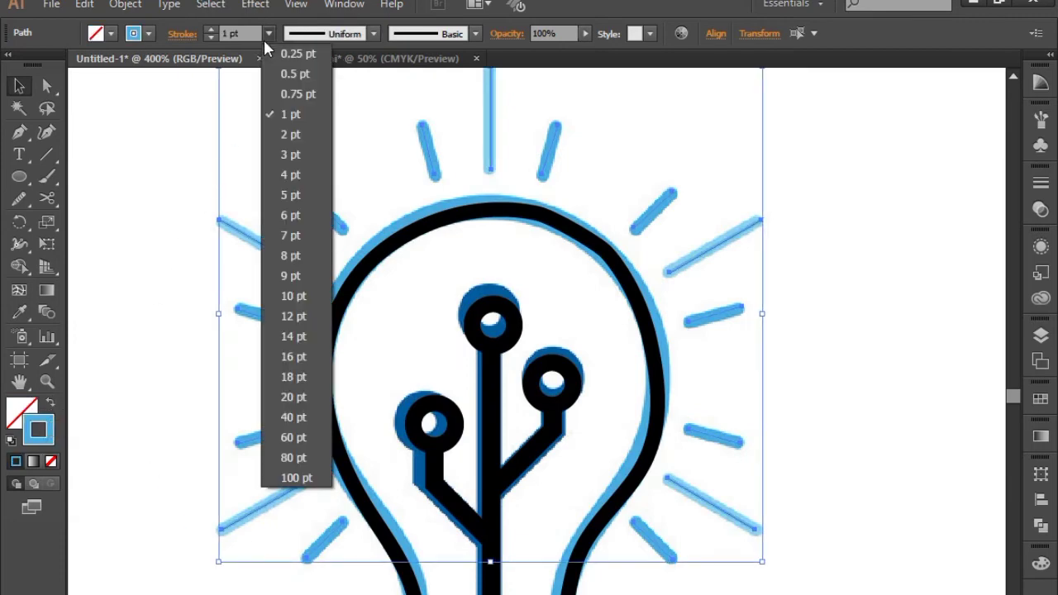
left_click(292, 193)
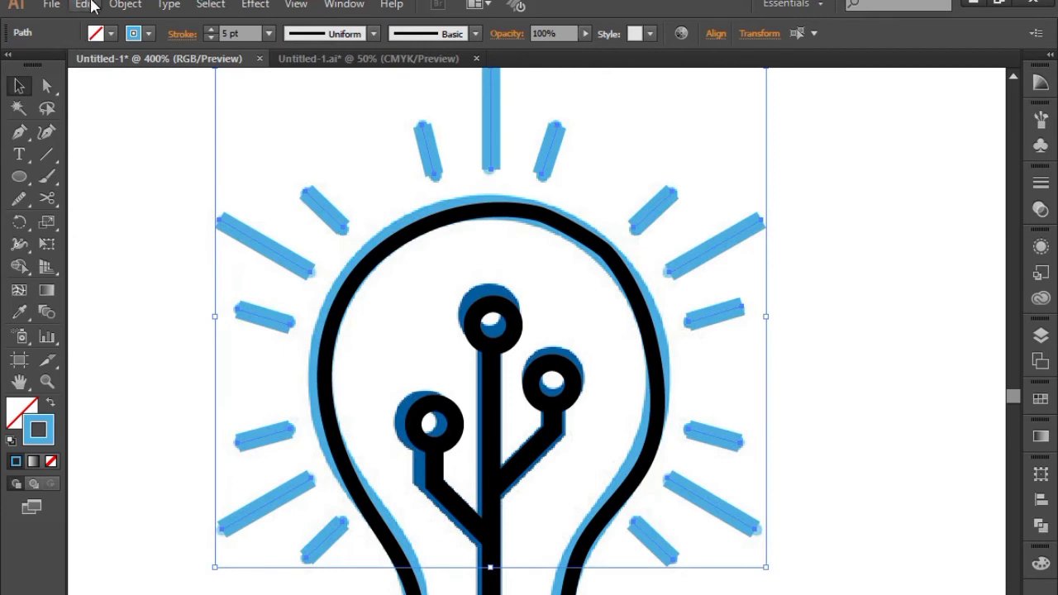
left_click(182, 34)
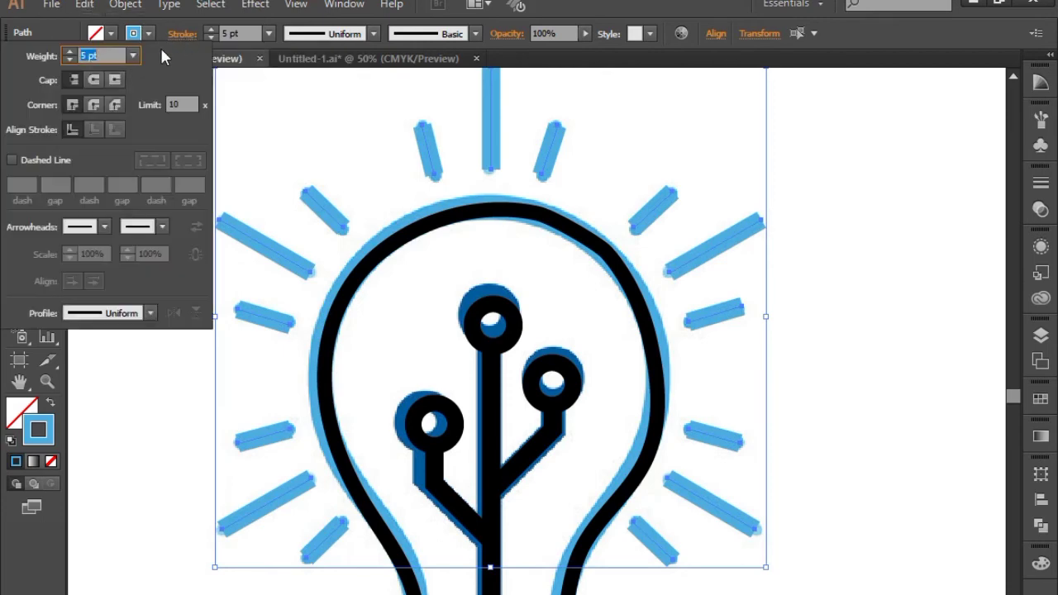
left_click(94, 79)
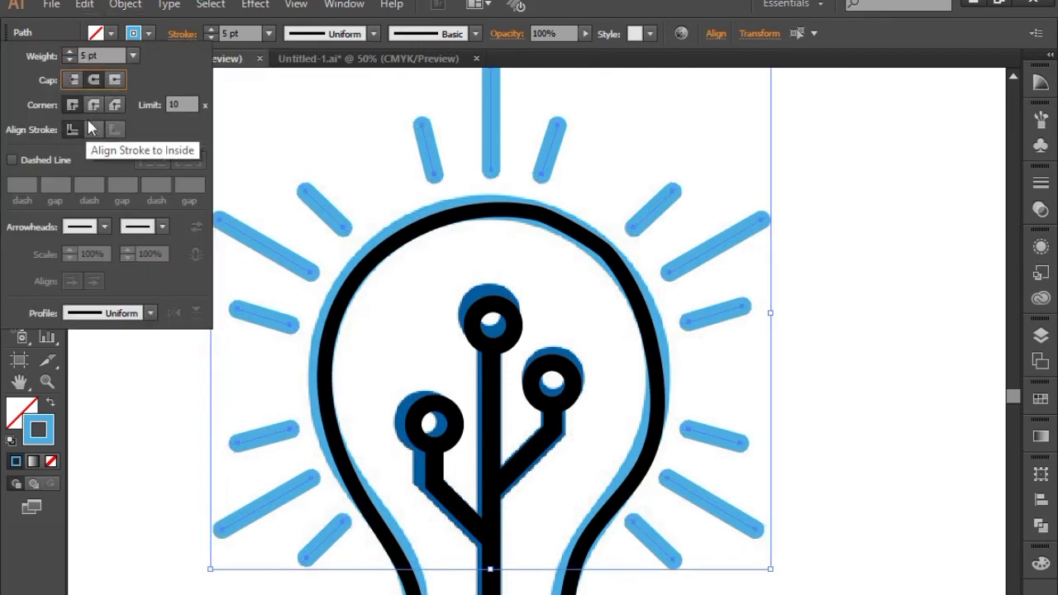
left_click(175, 349)
Step: Select the five long rays, recolour their strokes light pink by raising the red value to 226, and deselect them
left_click(260, 246)
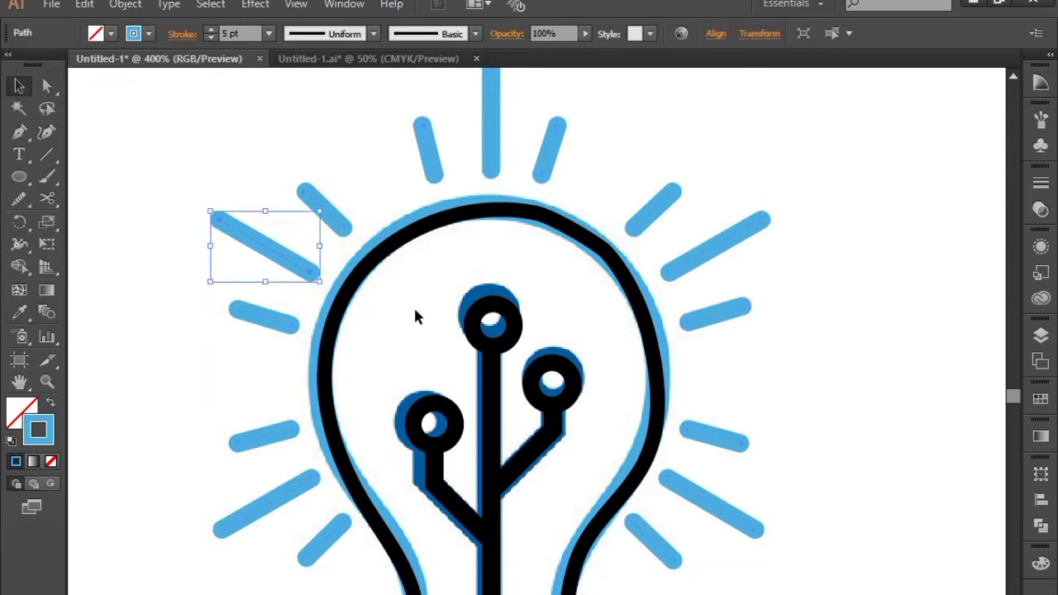
left_click(494, 106, "shift")
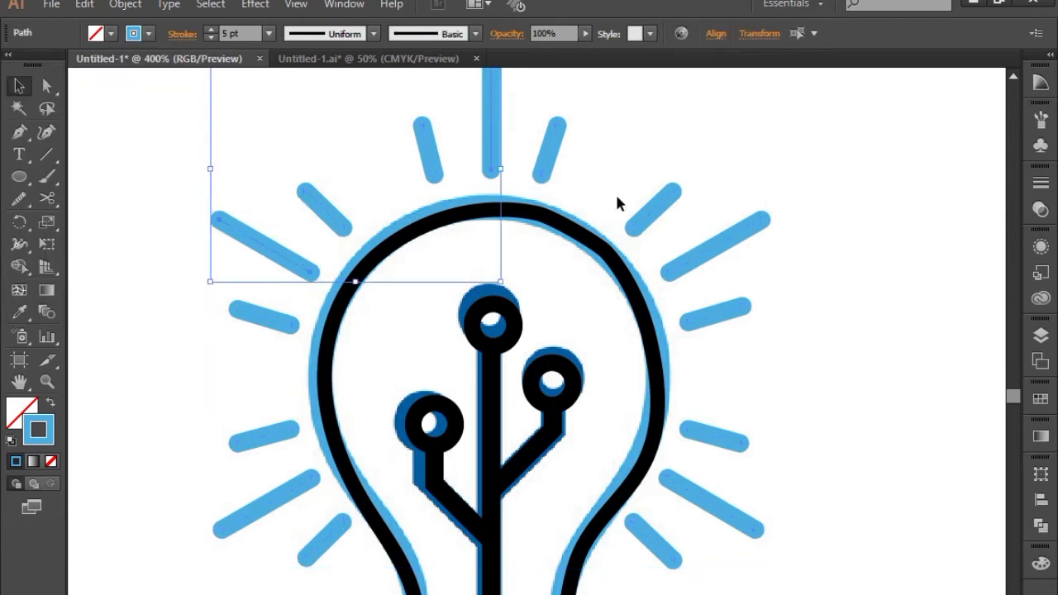
left_click(735, 243, "shift")
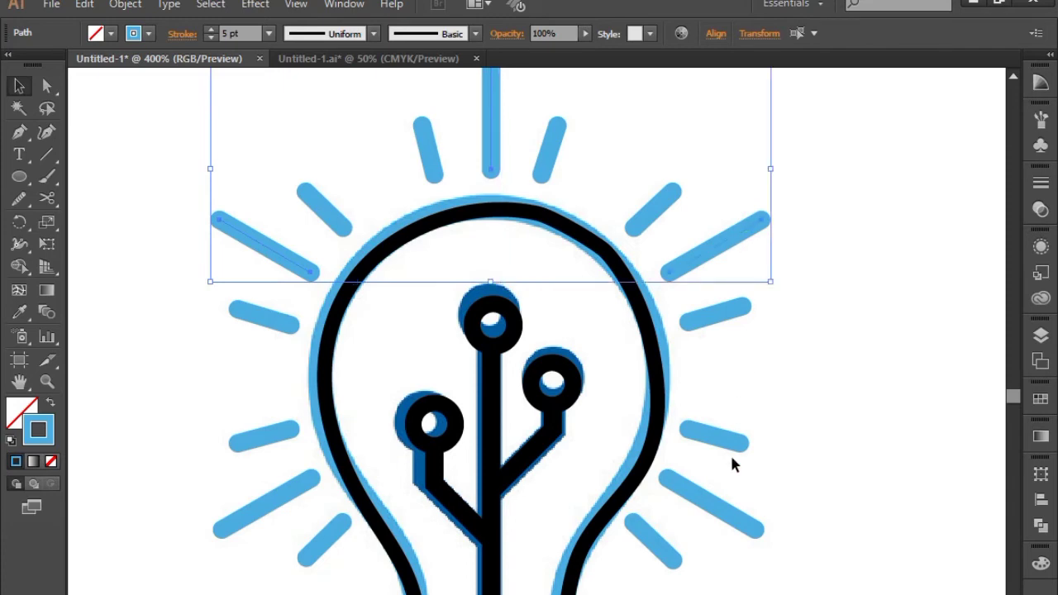
left_click(724, 508, "shift")
left_click(280, 502, "shift")
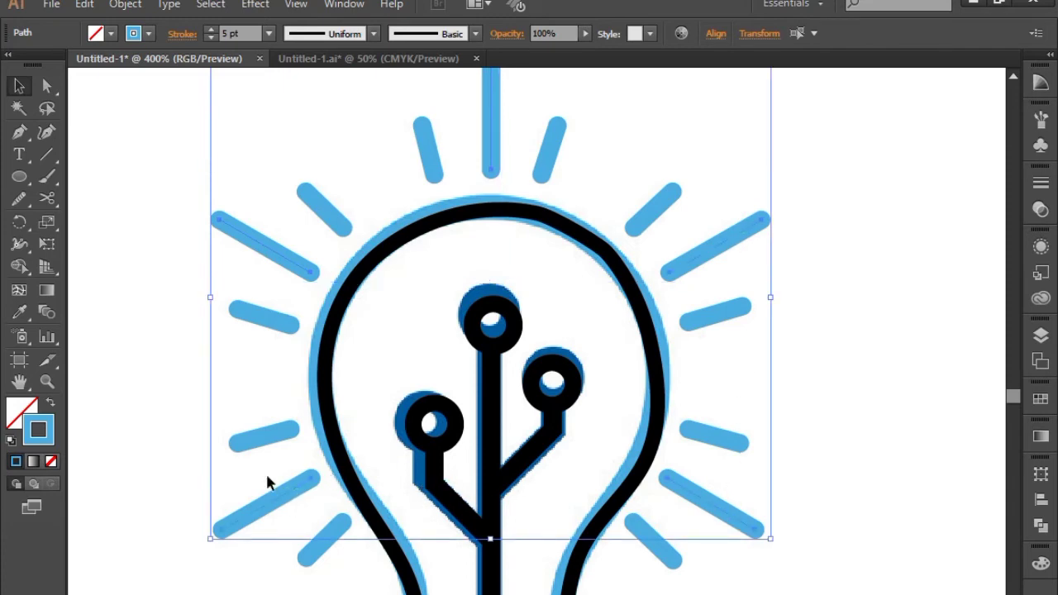
left_click(1033, 565)
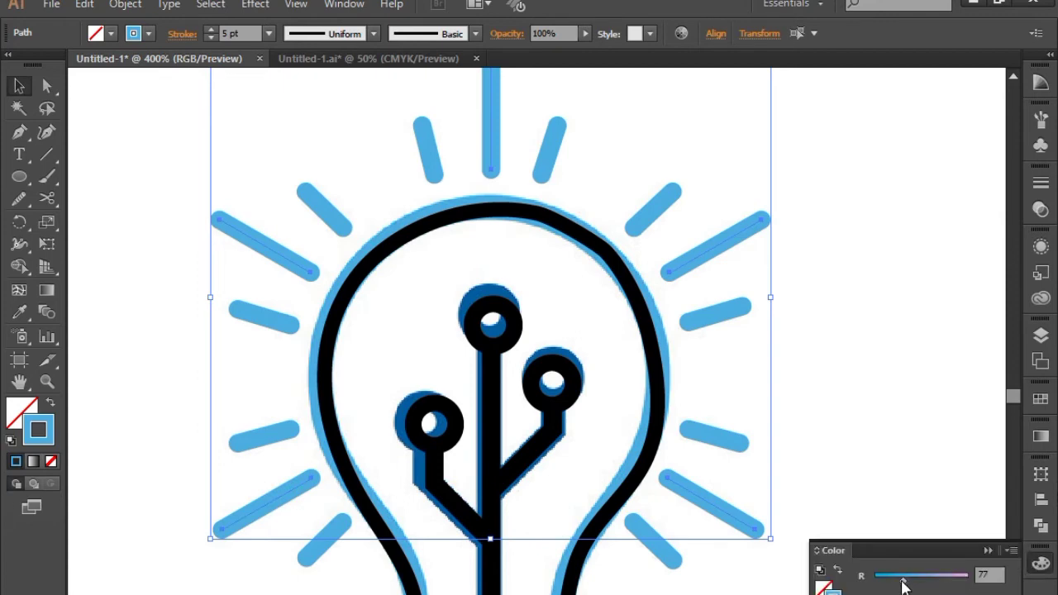
left_click_drag(904, 585, 966, 585)
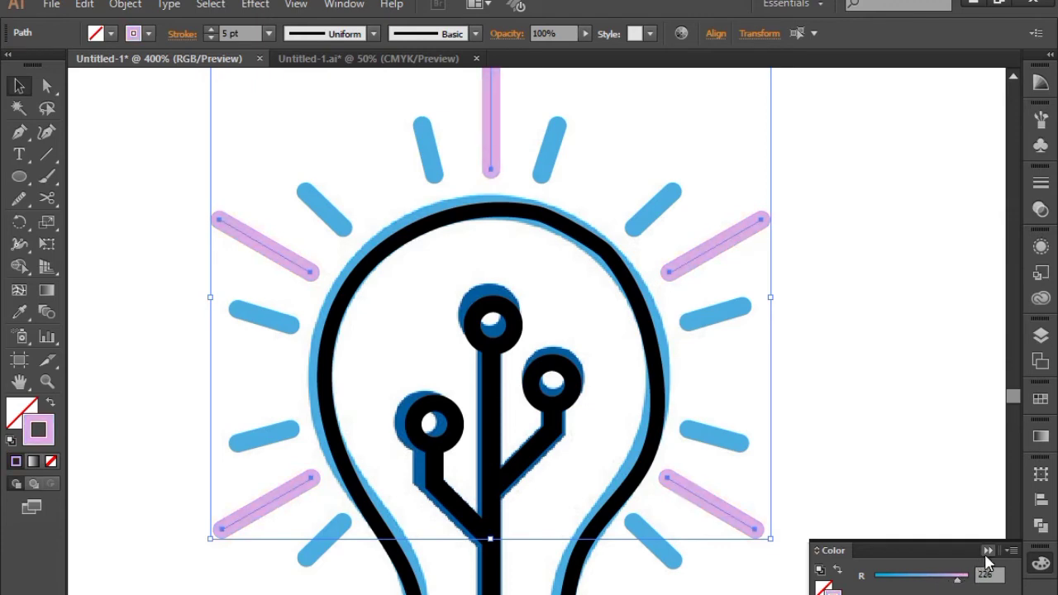
left_click(988, 552)
left_click(885, 467)
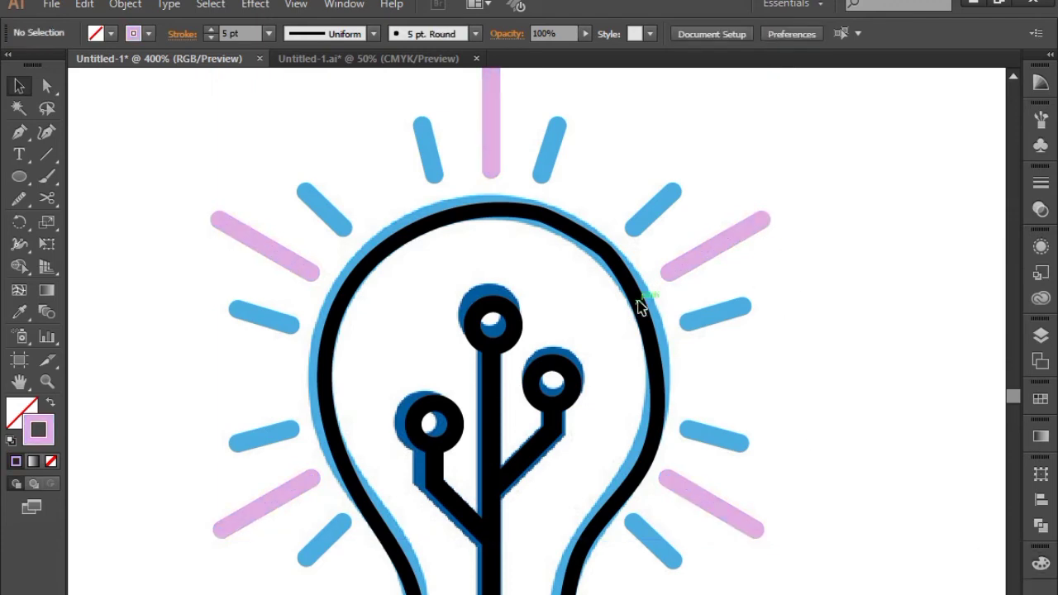
Step: Unlock all the locked artwork and lock only the reference image again
left_click(622, 424)
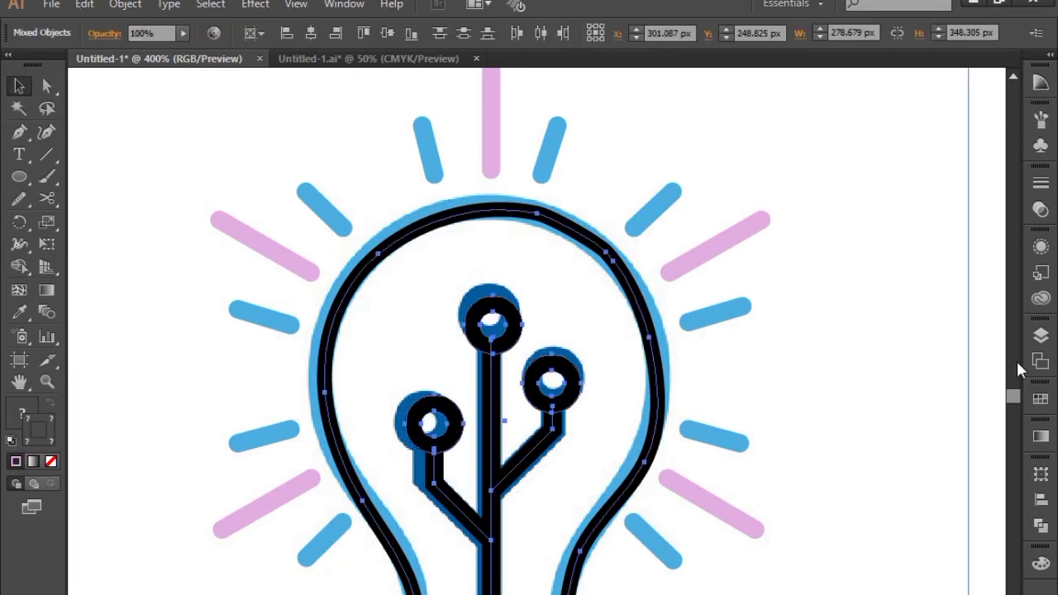
left_click(996, 368)
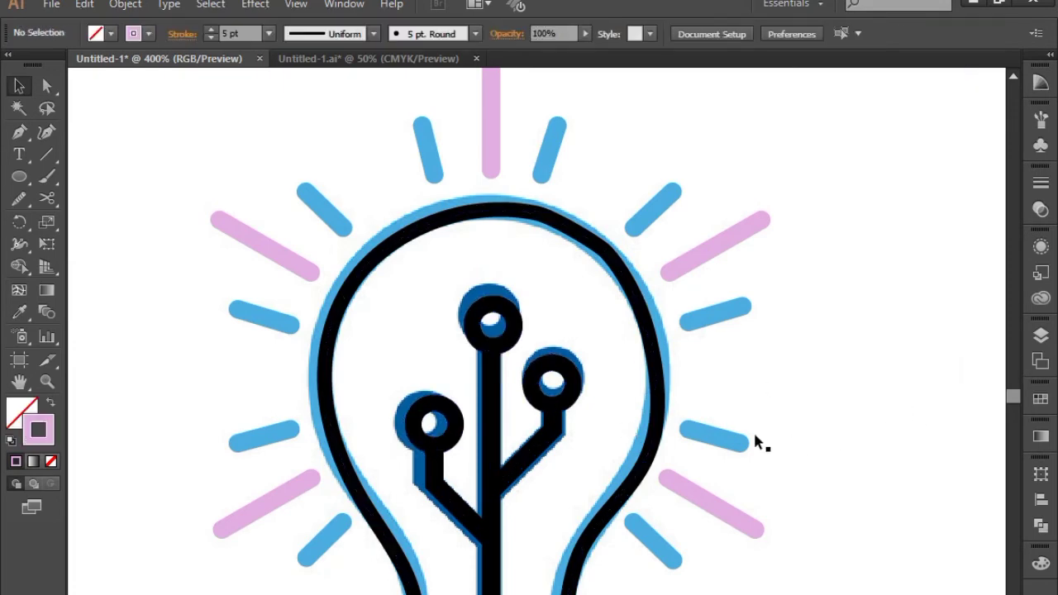
left_click(670, 371)
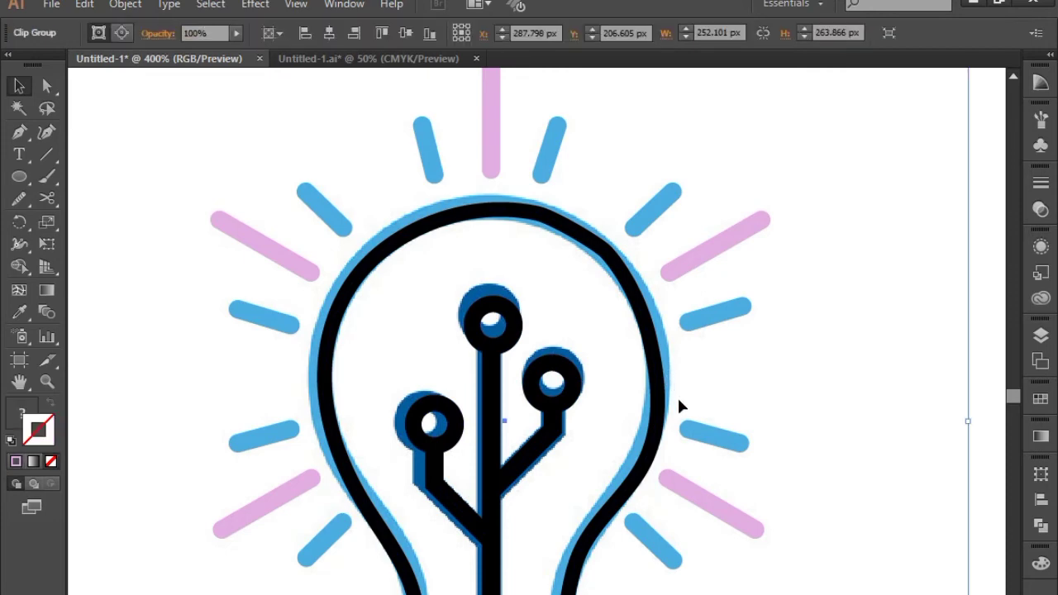
left_click(680, 406)
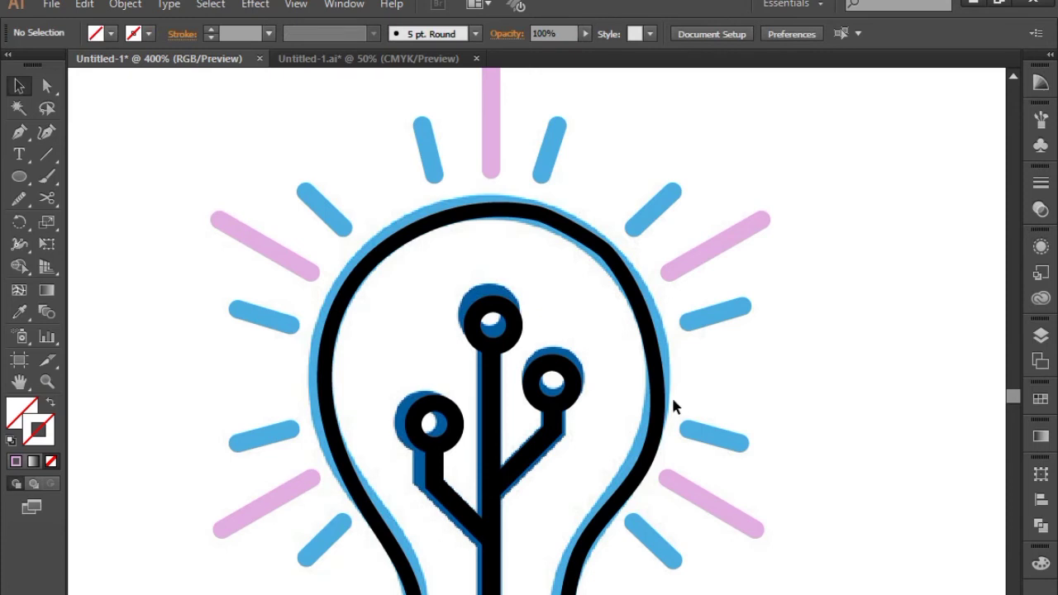
Step: Sample the reference bulb's light blue onto the bulb outline with the Eyedropper, move the colour from fill to stroke, and deselect it
scroll(744, 380, "down", 4)
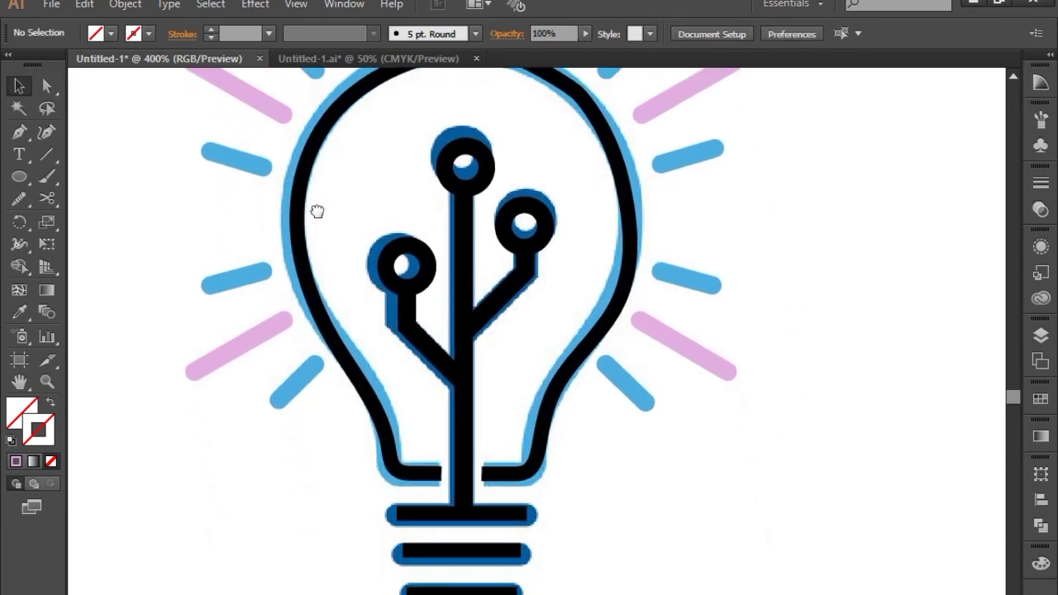
scroll(317, 211, "up", 3)
left_click_drag(196, 189, 484, 193)
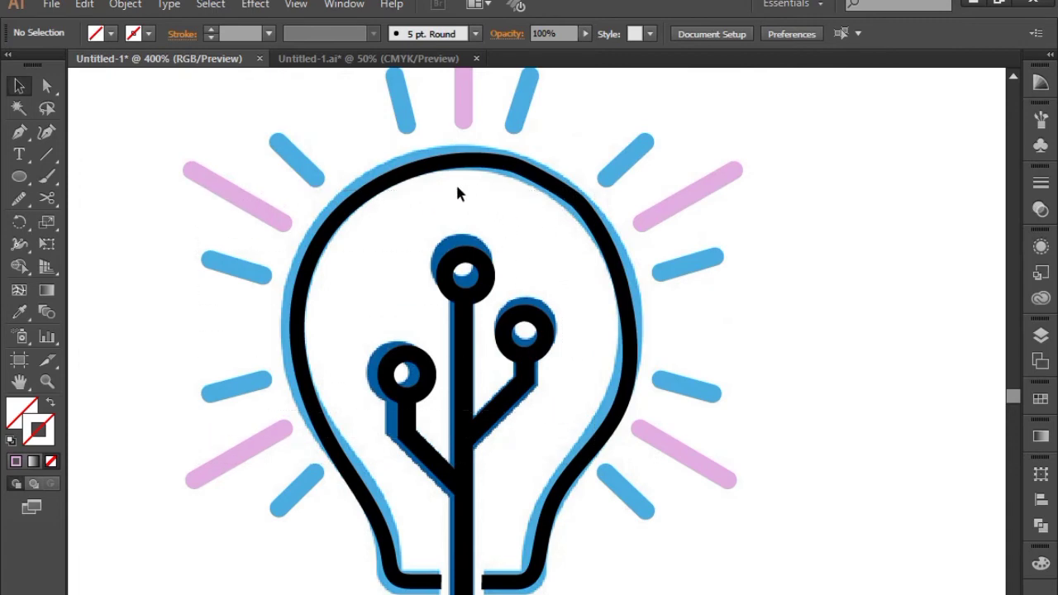
left_click(412, 169)
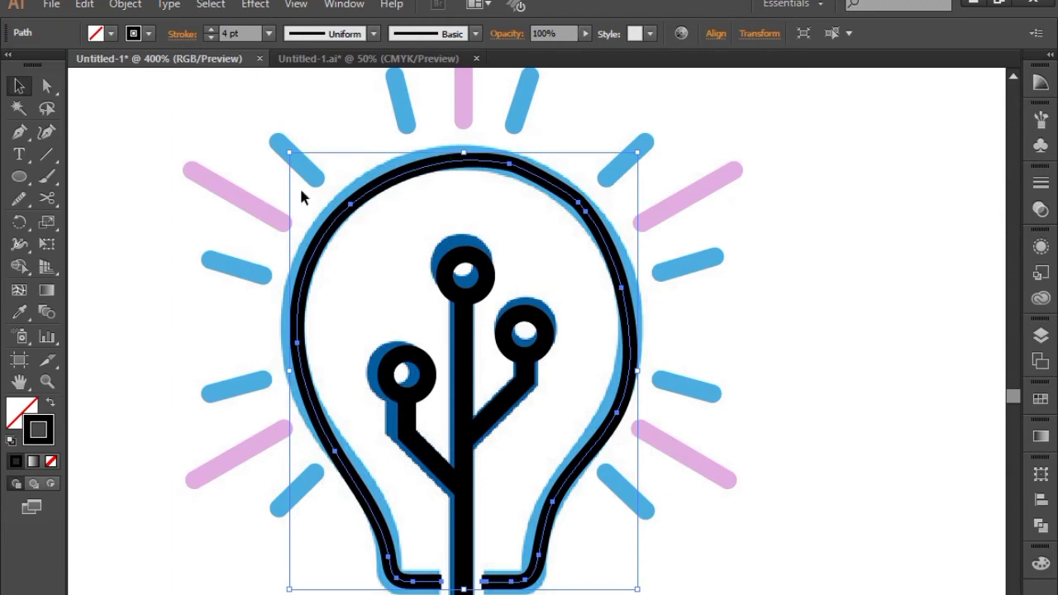
left_click(19, 313)
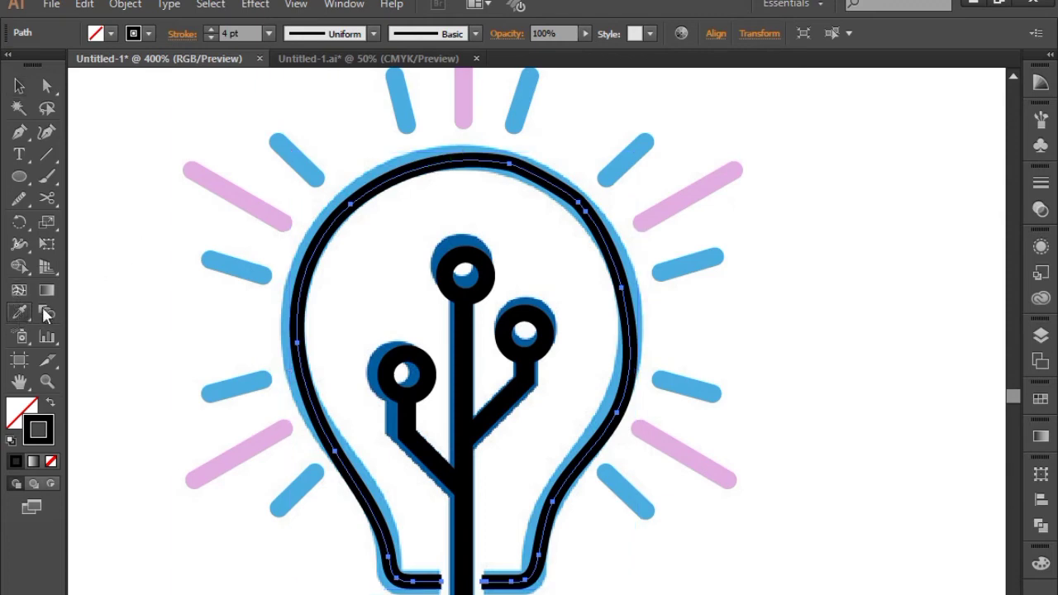
left_click(379, 170)
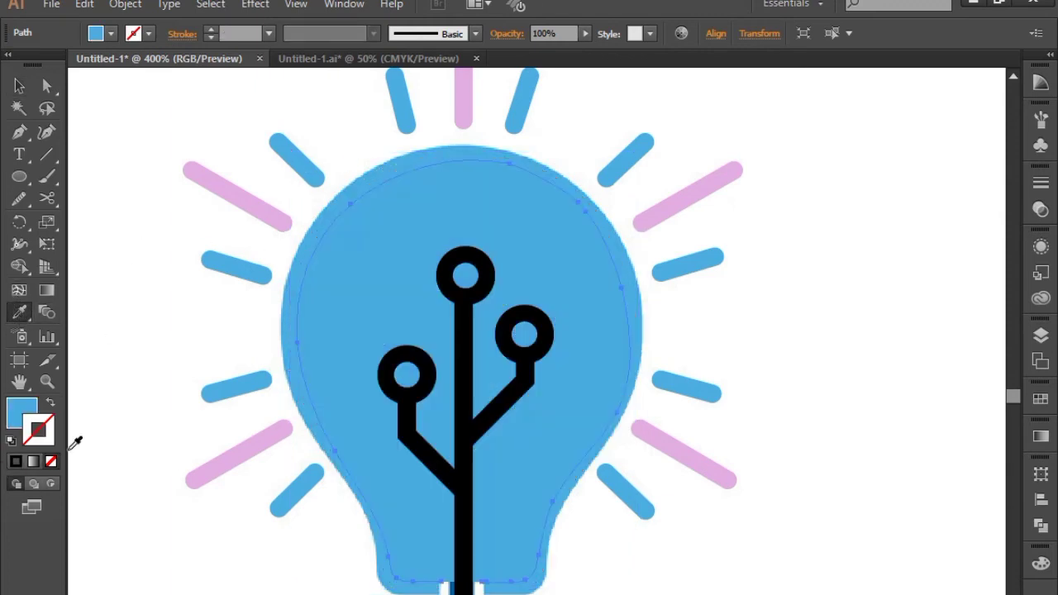
left_click(52, 402)
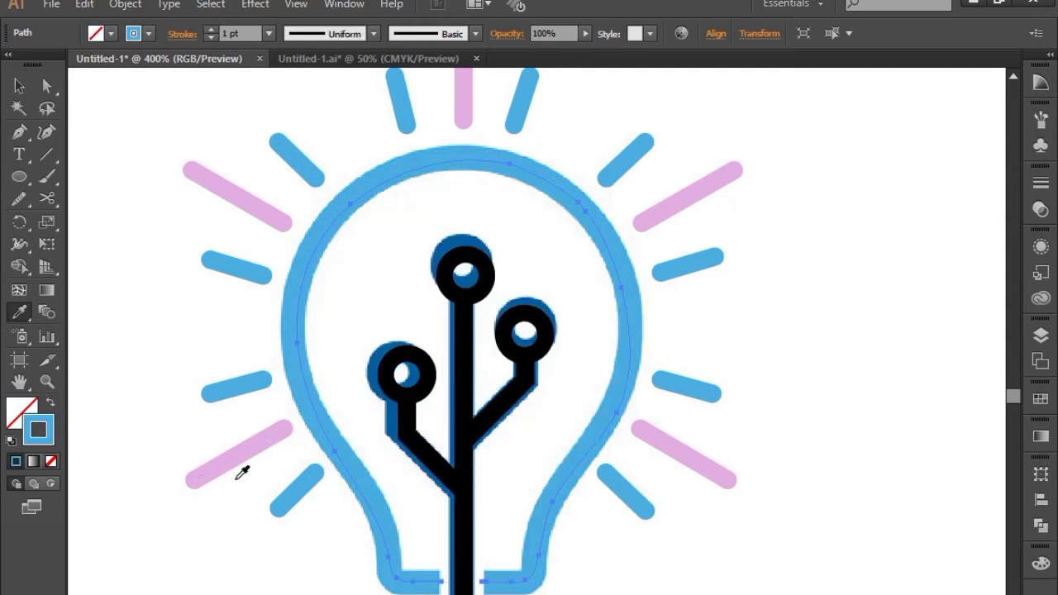
left_click(16, 88)
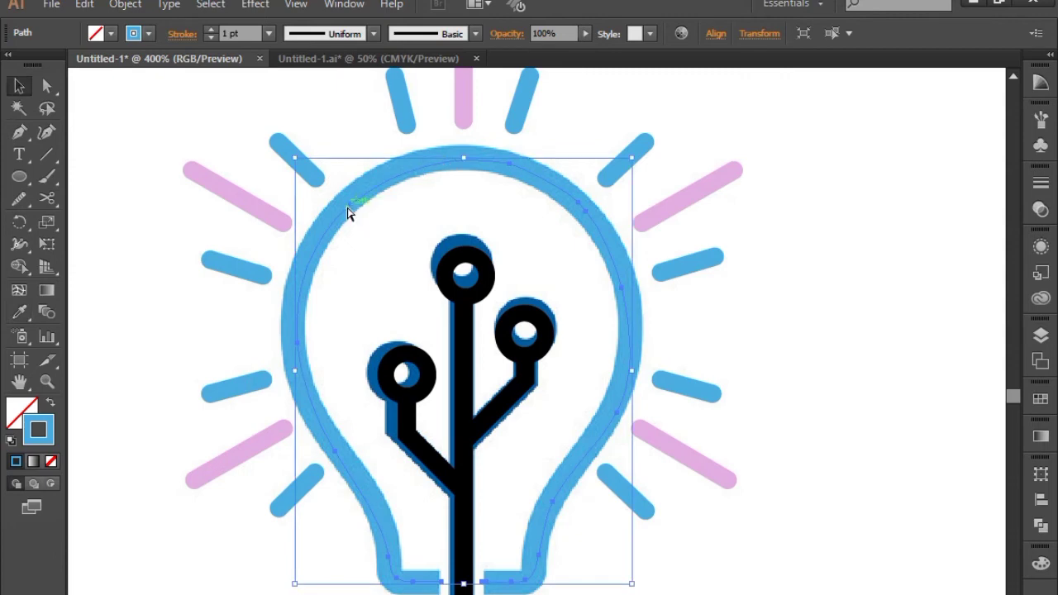
key("ctrl+shift+a")
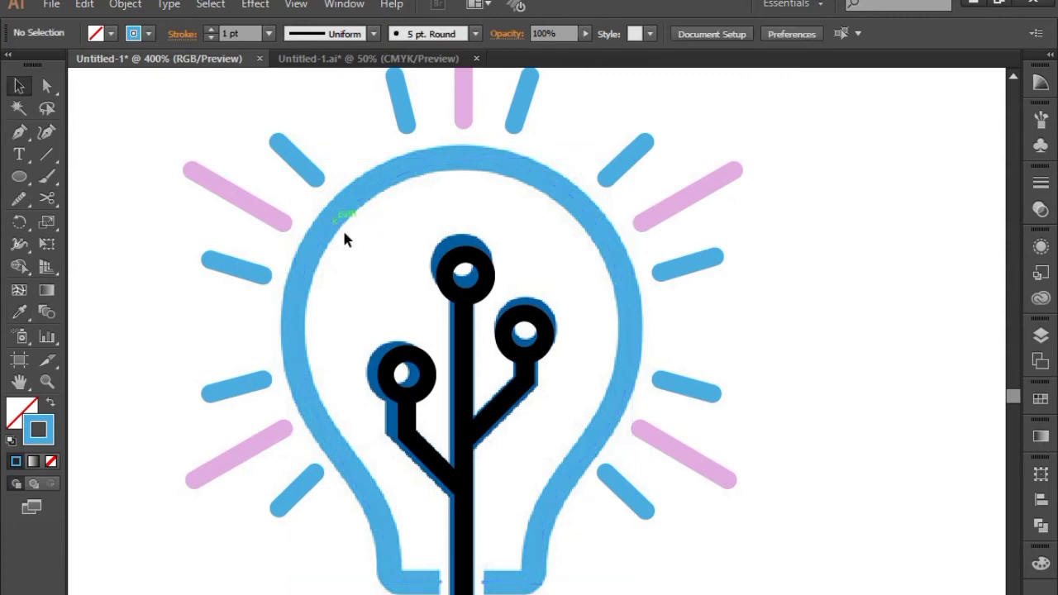
Step: Select the circuit tree's lines and rings, apply the reference's dark blue with the Eyedropper, and deselect them
left_click_drag(334, 220, 580, 488)
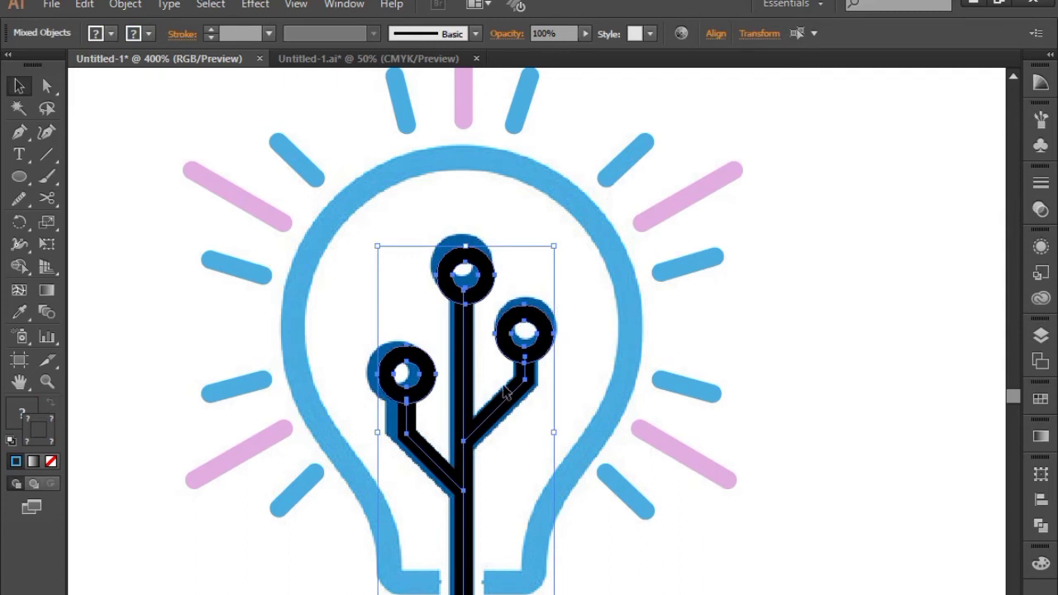
left_click(19, 311)
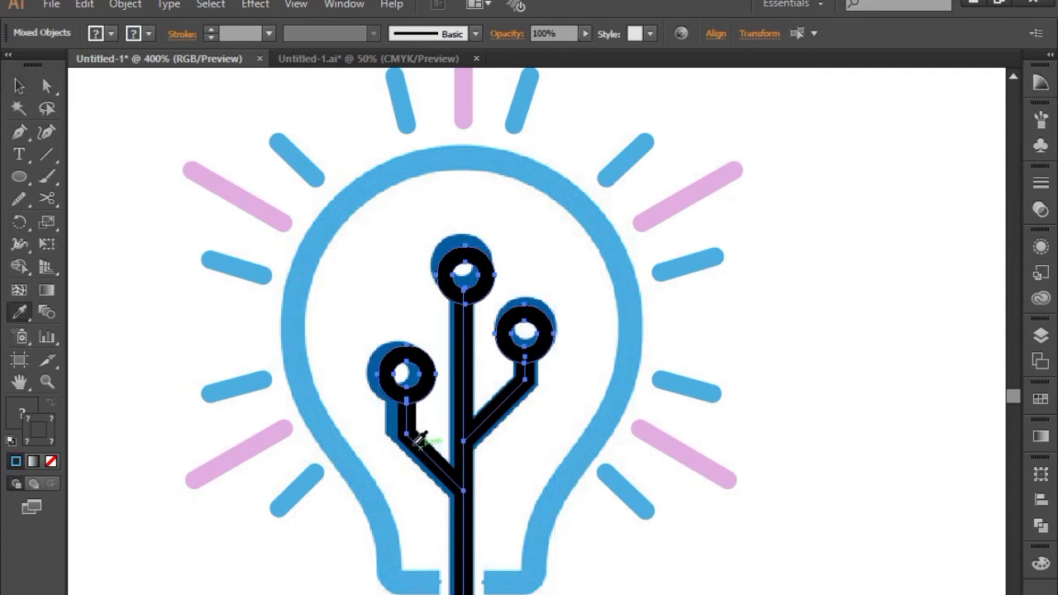
left_click(394, 419)
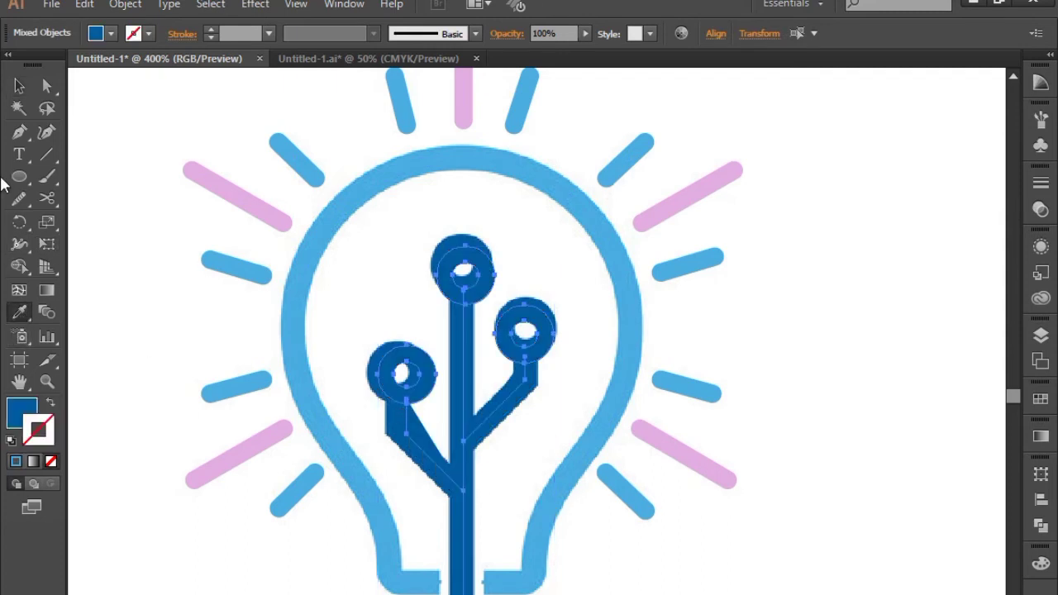
left_click(19, 85)
left_click(178, 293)
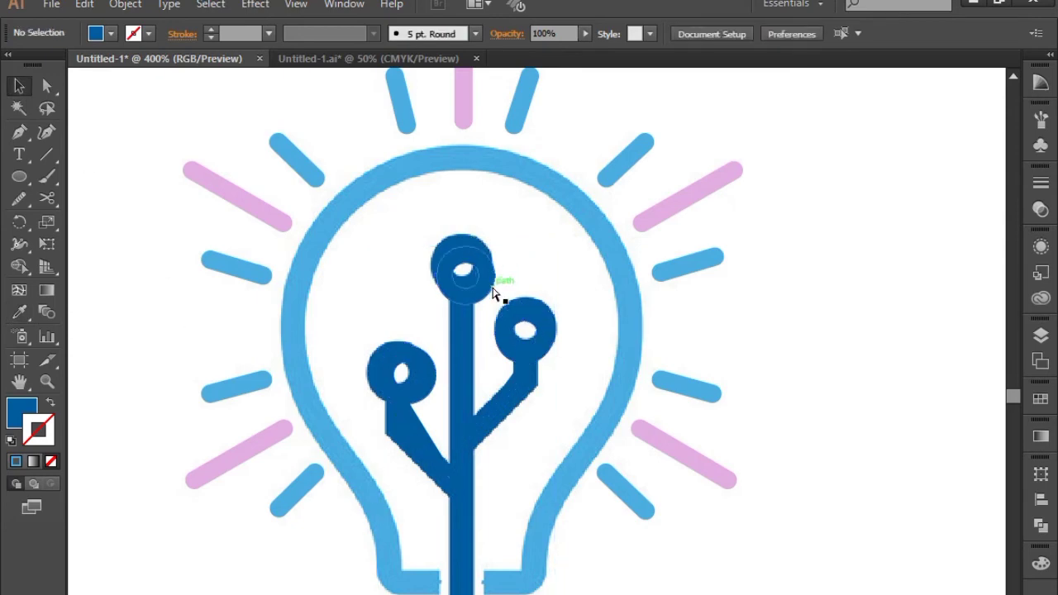
Step: Select the stem, the screw base lines and the base tip, and apply the reference's dark blue with the Eyedropper
key("ctrl+plus")
key("ctrl+plus")
key("ctrl+plus")
left_click_drag(434, 196, 449, 397)
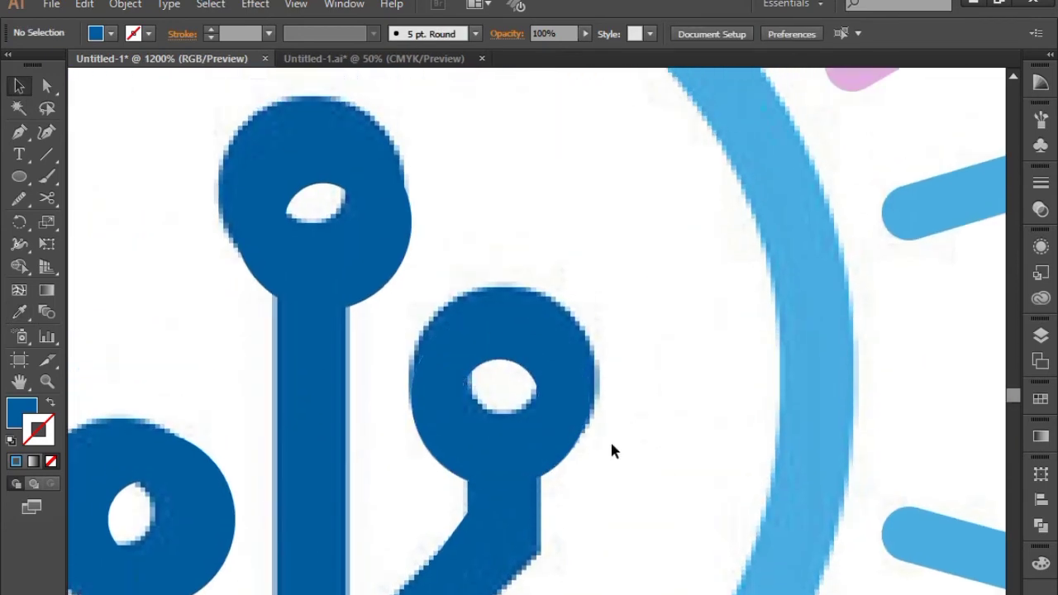
left_click_drag(599, 331, 598, 198)
left_click_drag(544, 584, 569, 118)
left_click_drag(451, 415, 479, 152)
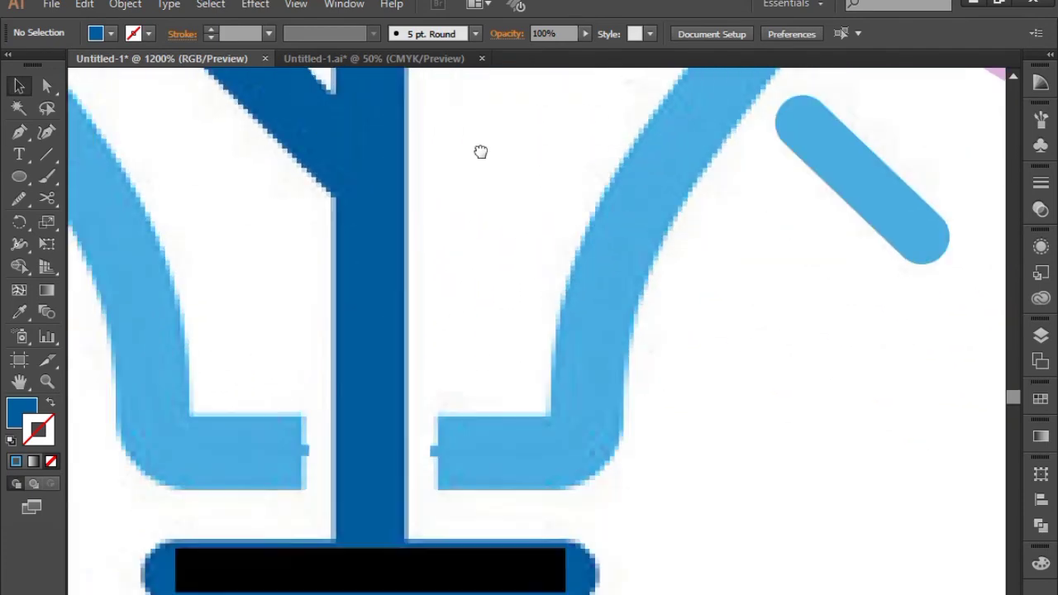
left_click_drag(464, 248, 494, 56)
left_click_drag(441, 303, 551, 140)
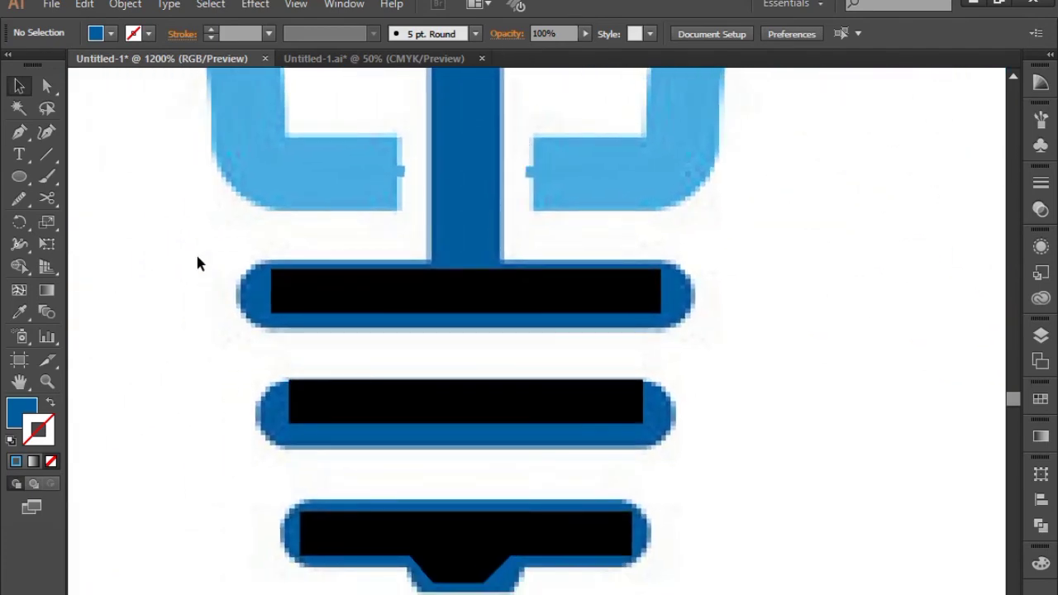
left_click_drag(240, 306, 451, 573)
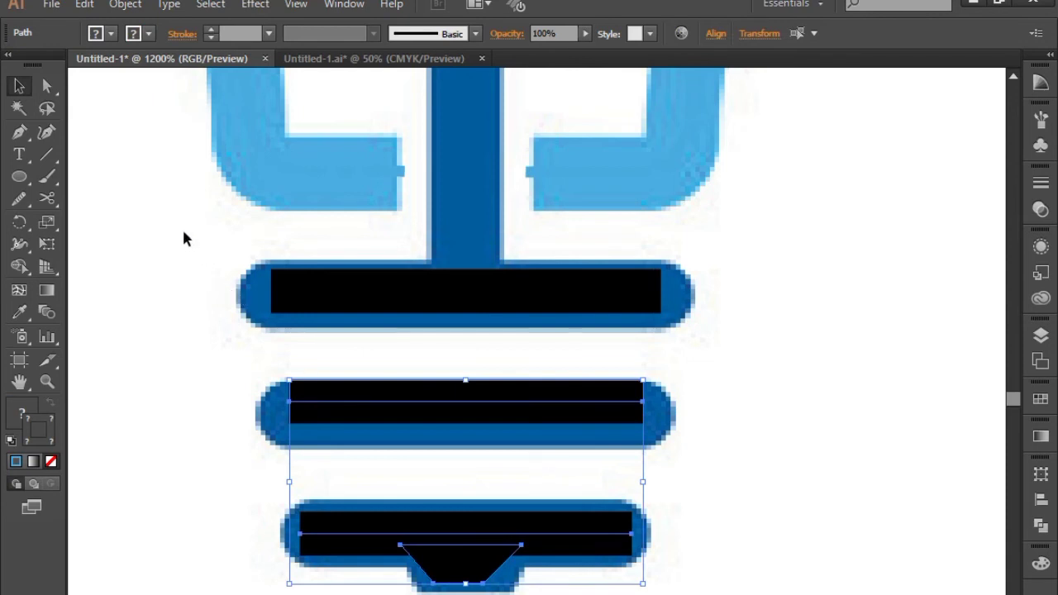
left_click_drag(183, 229, 486, 582)
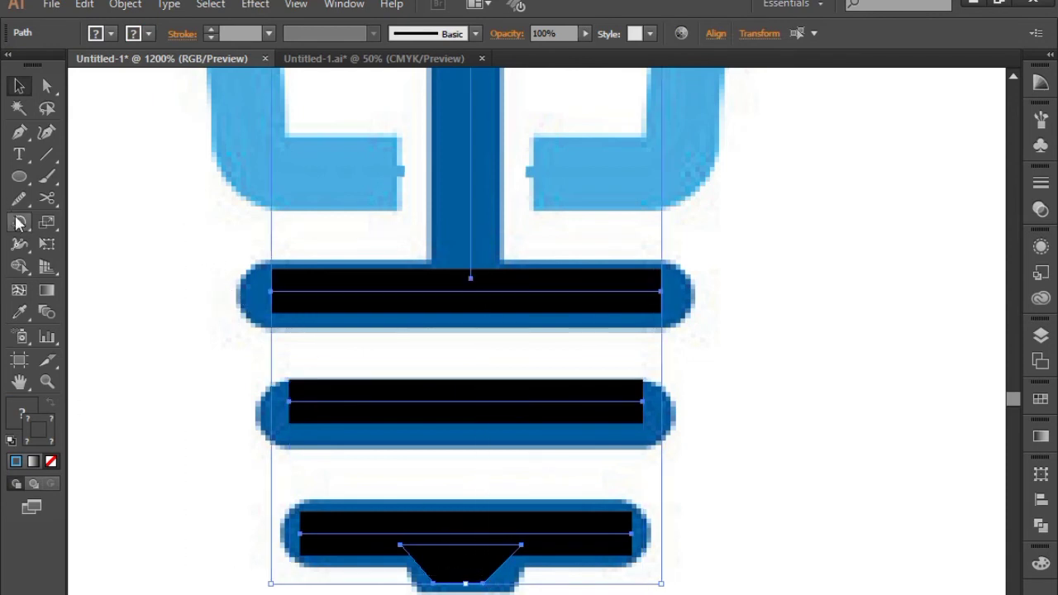
left_click(20, 311)
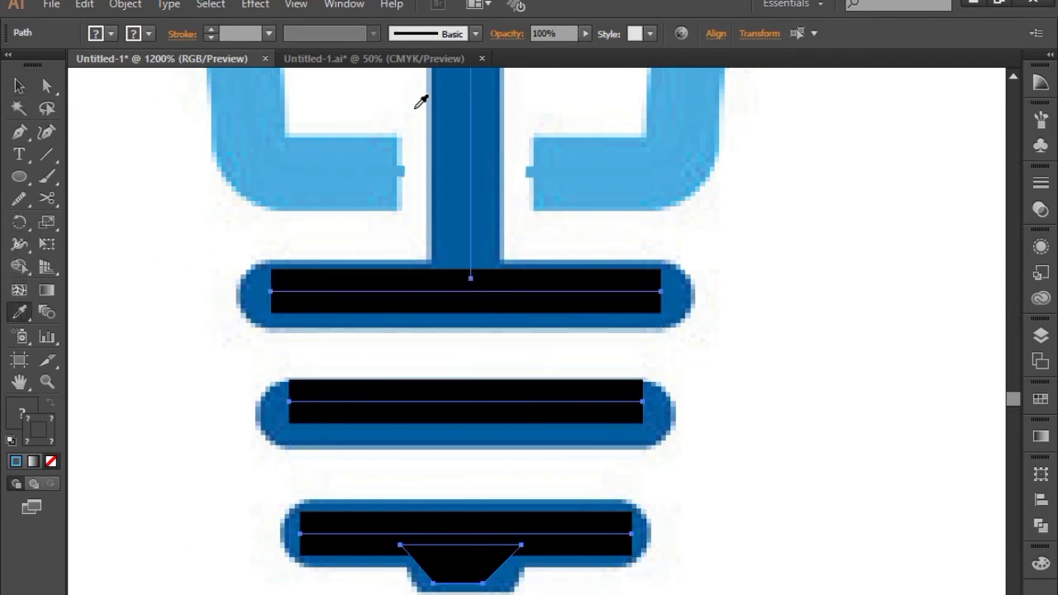
left_click(460, 99)
left_click(20, 88)
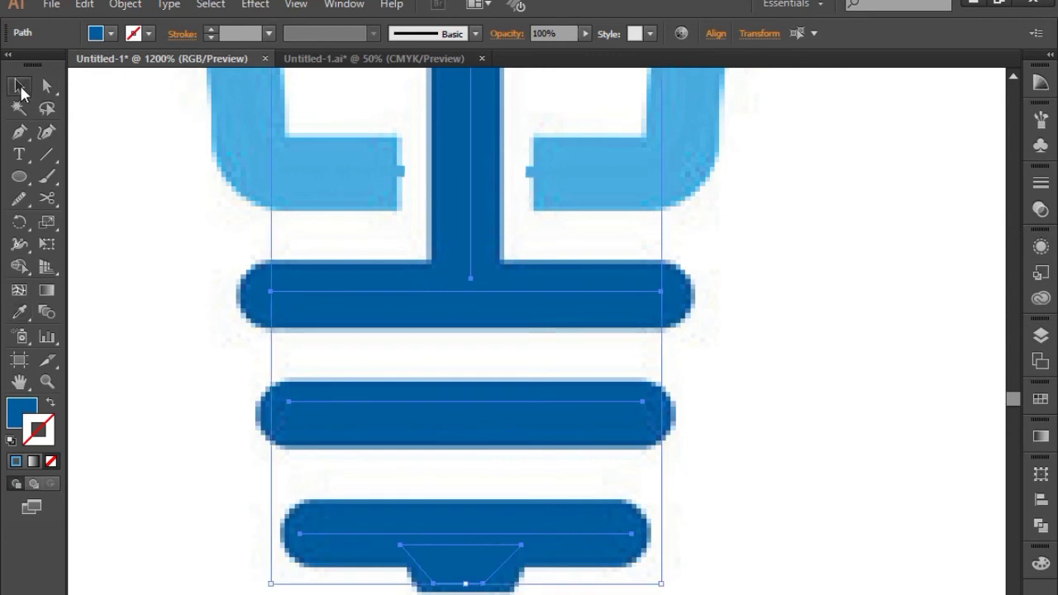
left_click(100, 298)
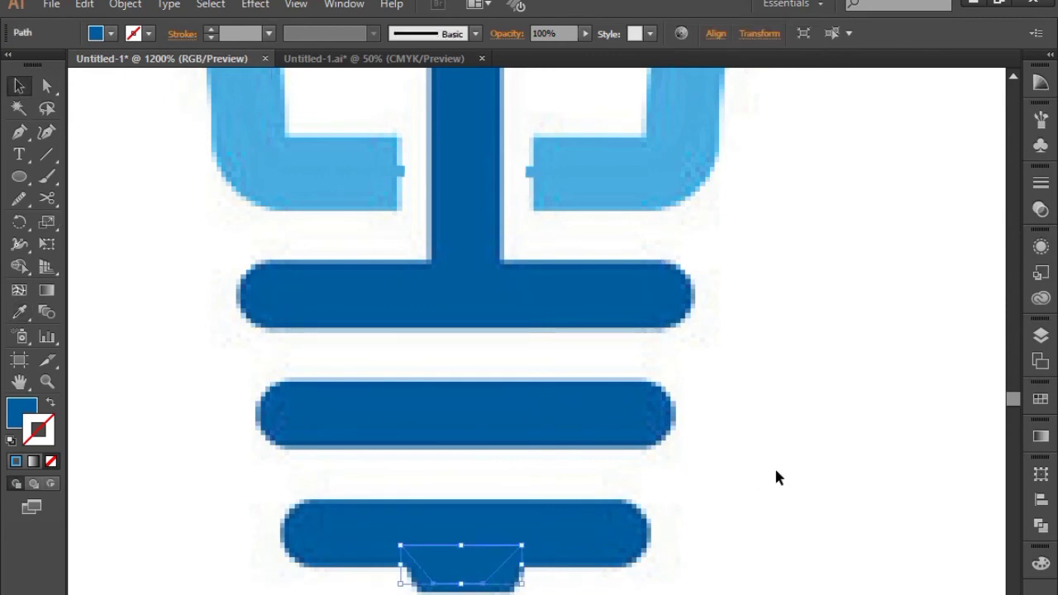
key("ctrl+minus")
key("ctrl+minus")
key("ctrl+minus")
key("ctrl+minus")
key("ctrl+minus")
key("ctrl+minus")
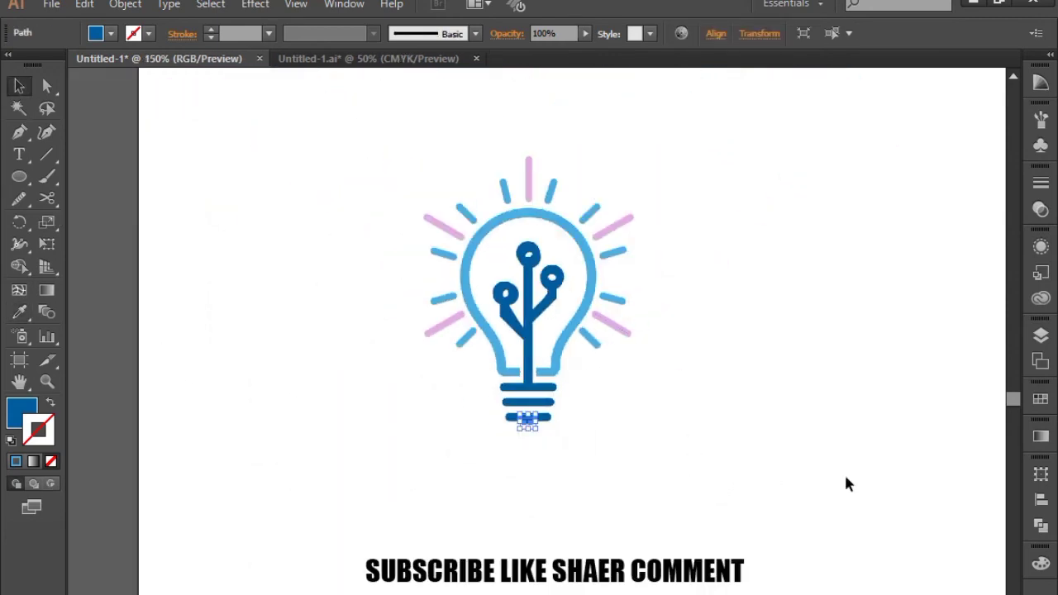
key("ctrl+a")
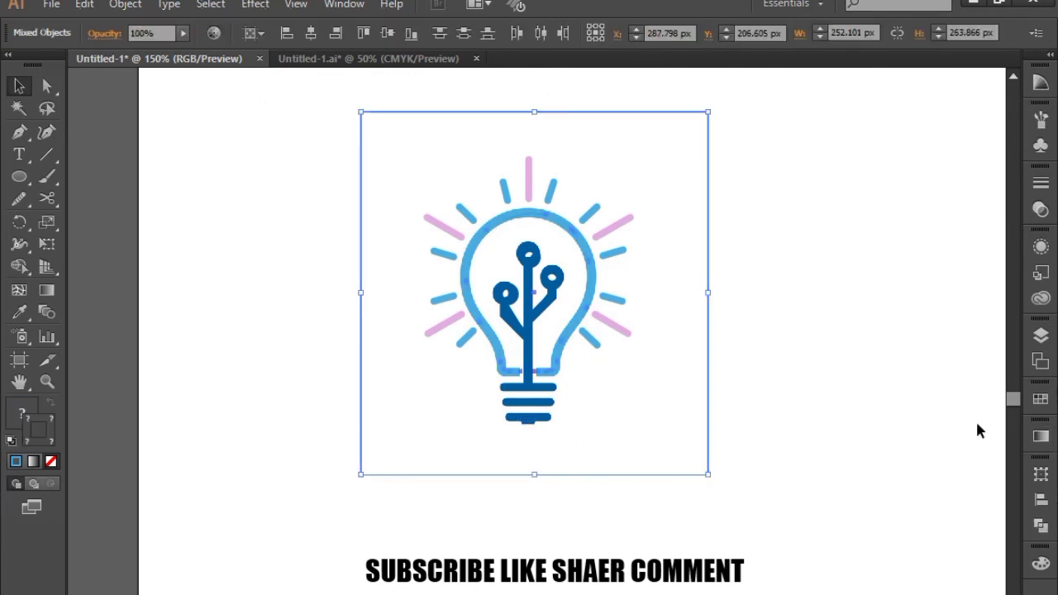
left_click(977, 435)
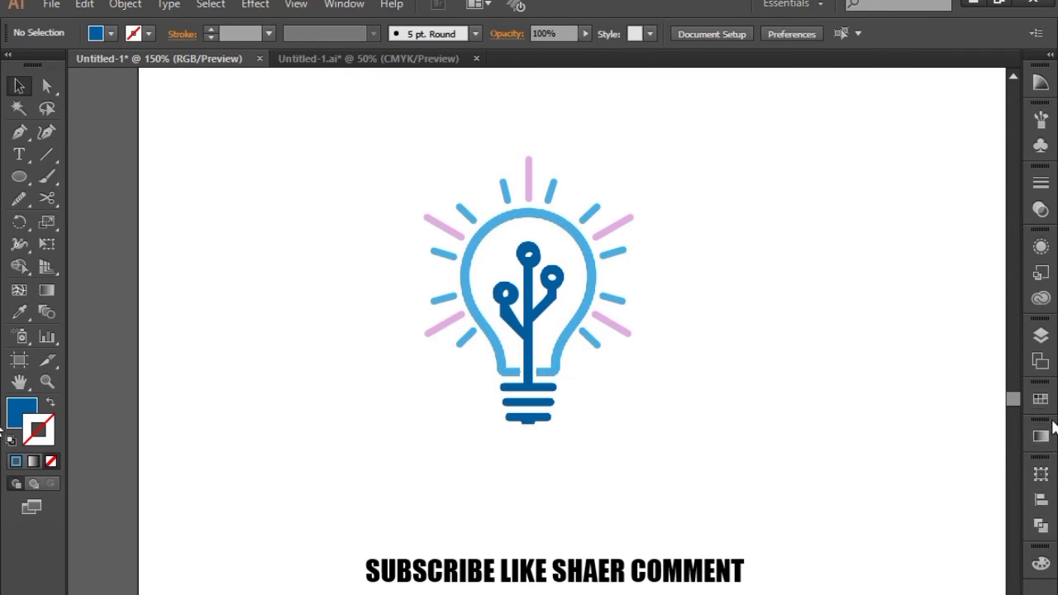
Step: Expand Layer 1 and hide the clip group holding the reference image
left_click(1041, 334)
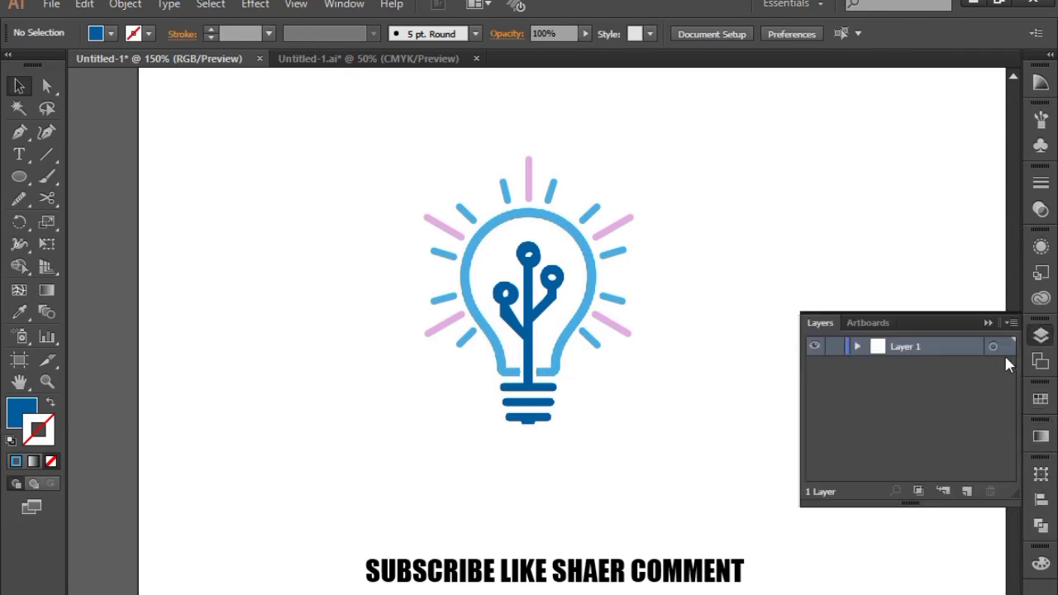
left_click(857, 347)
left_click_drag(1017, 364, 1014, 492)
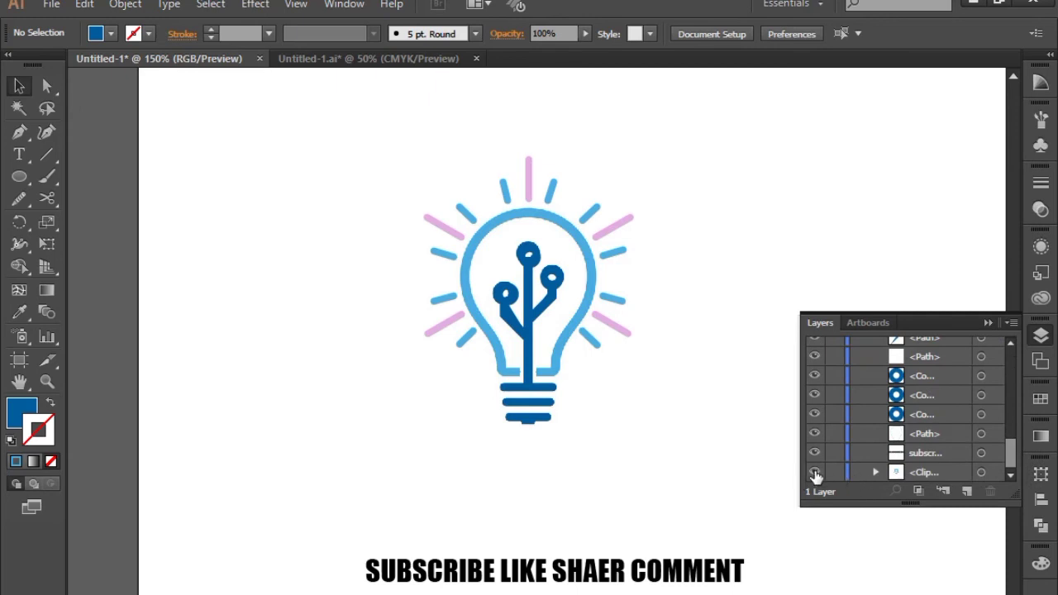
left_click(815, 474)
left_click(816, 474)
left_click(817, 474)
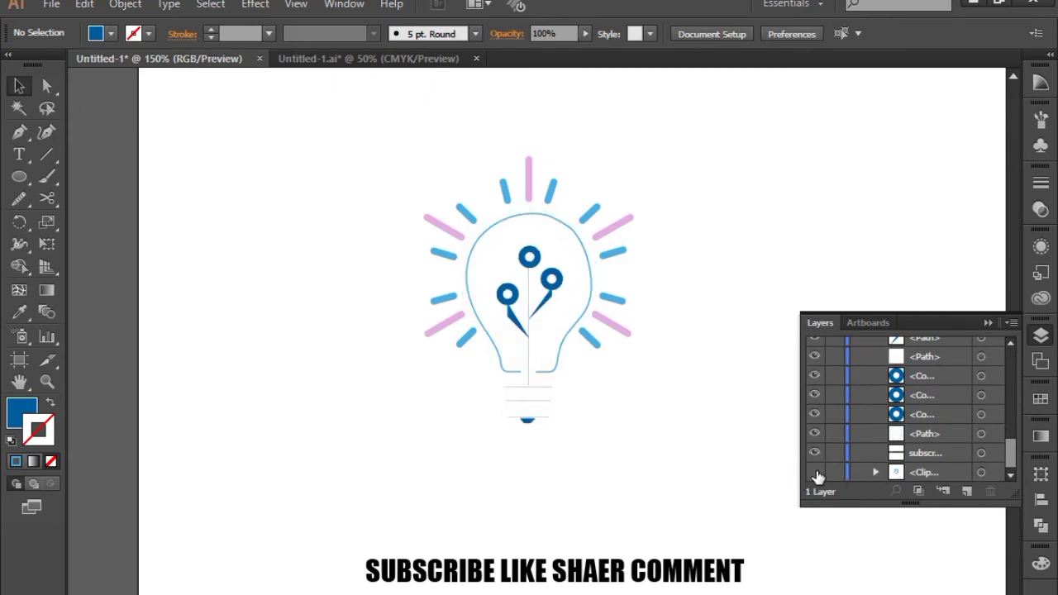
left_click(985, 322)
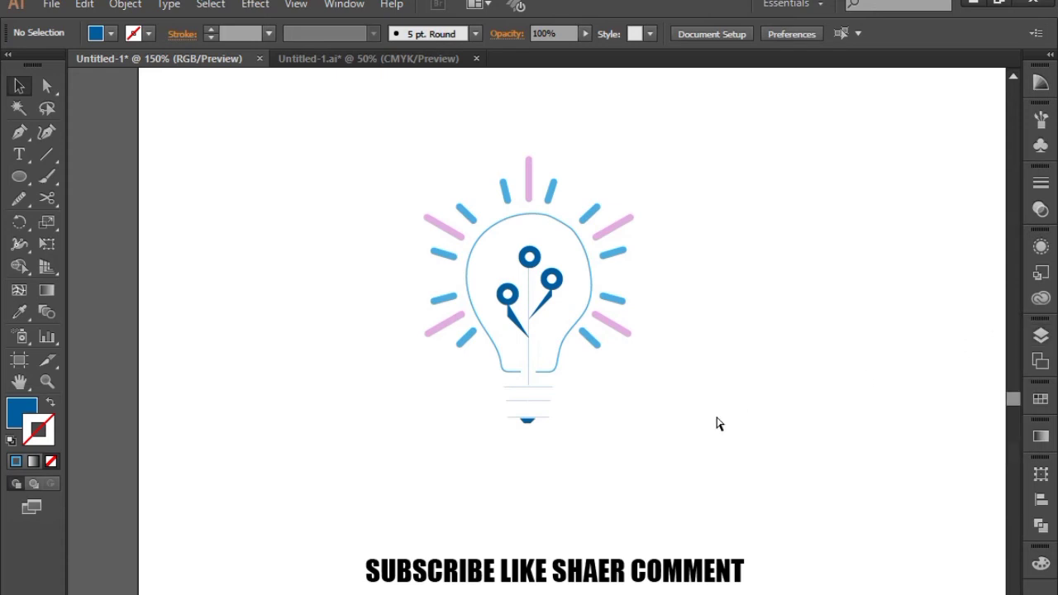
Step: Examine the traced base lines and tip without the reference, checking how their strokes and fills look
key("ctrl+plus")
key("ctrl+plus")
key("ctrl+plus")
key("ctrl+plus")
left_click_drag(692, 405, 680, 438)
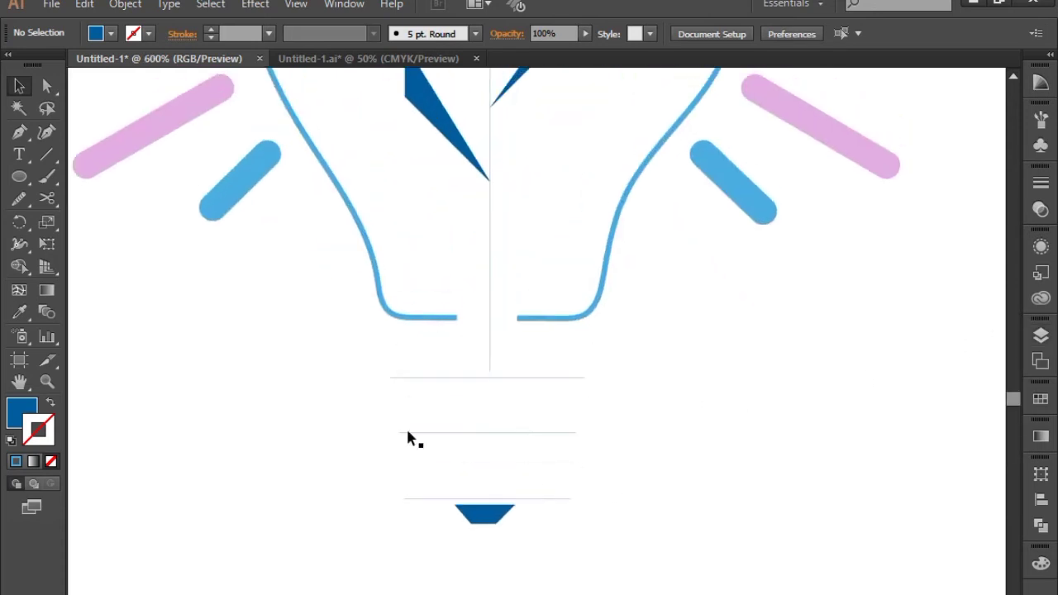
left_click_drag(367, 402, 511, 521)
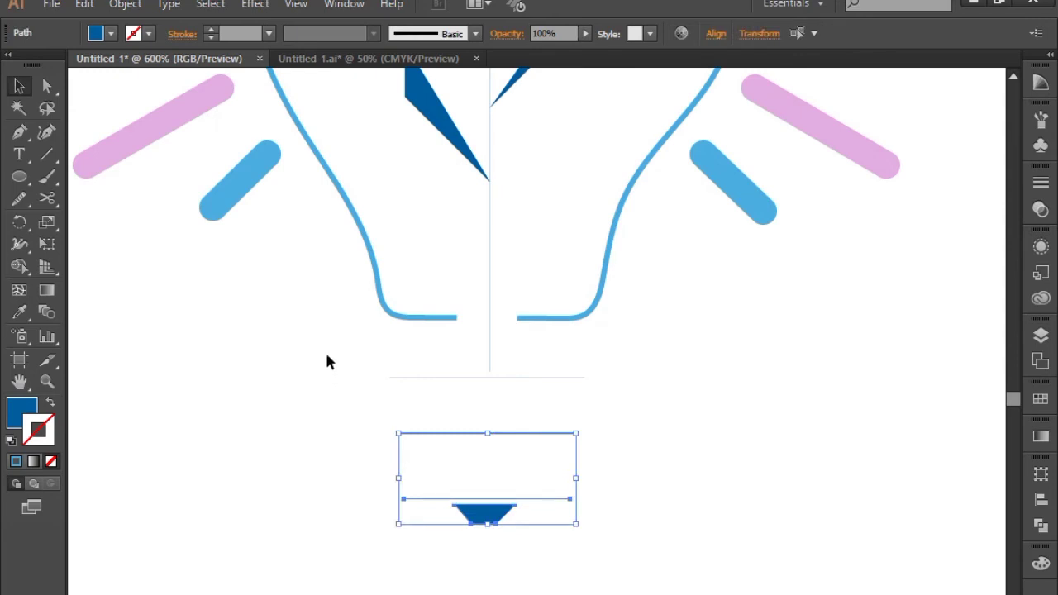
left_click_drag(389, 420, 538, 552)
left_click(922, 523)
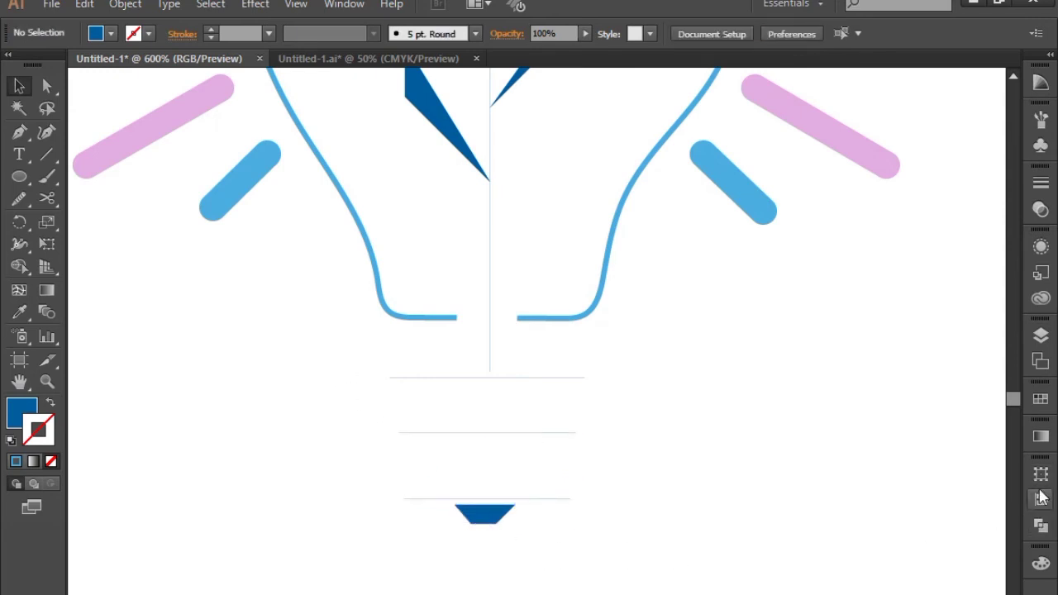
Step: Show the clip group with the reference image again in Layer 1
left_click(1042, 335)
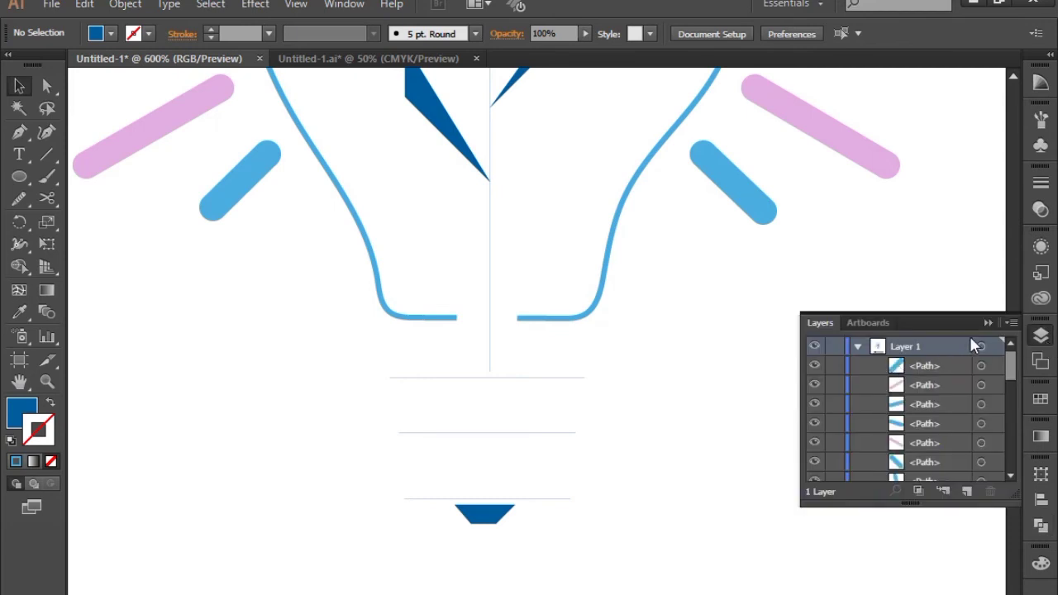
left_click_drag(1017, 356, 1002, 442)
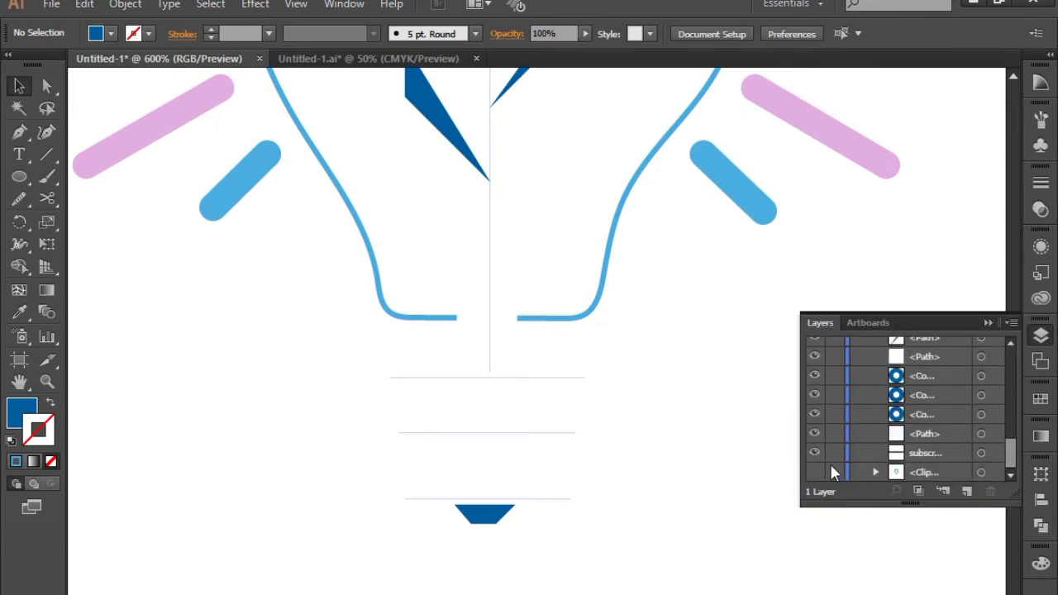
left_click(988, 323)
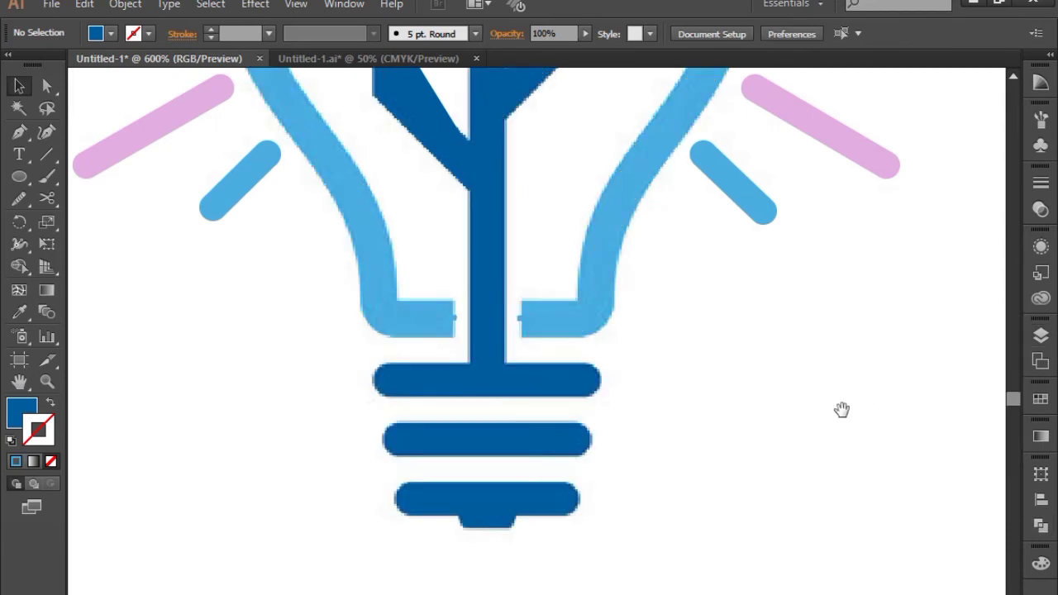
Step: Move the reference image horizontally left to X 130.98 px, beside the traced bulb, and deselect it
key("ctrl+minus")
key("ctrl+minus")
key("ctrl+minus")
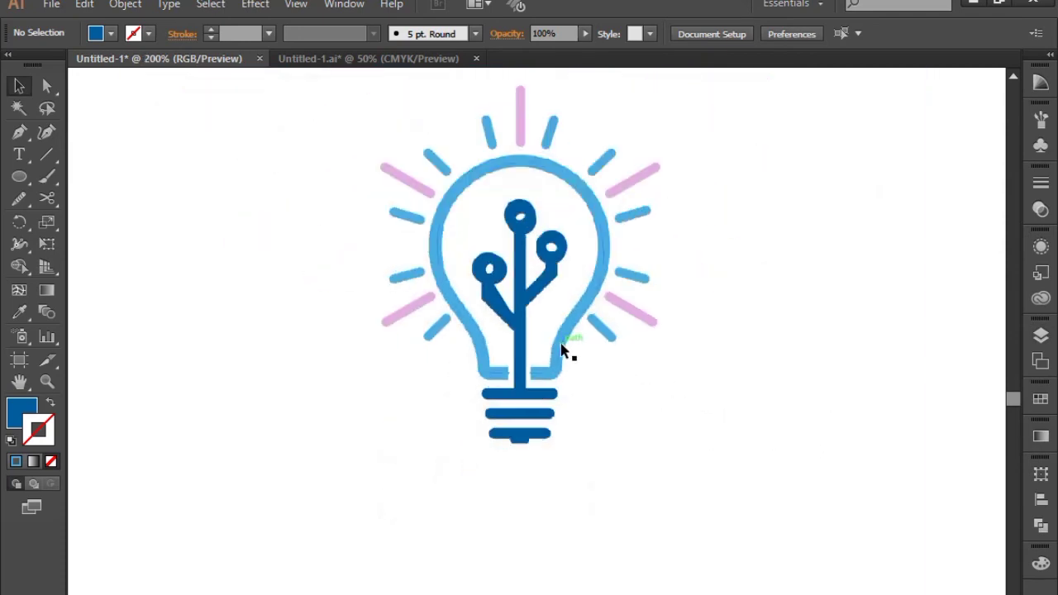
left_click(714, 458)
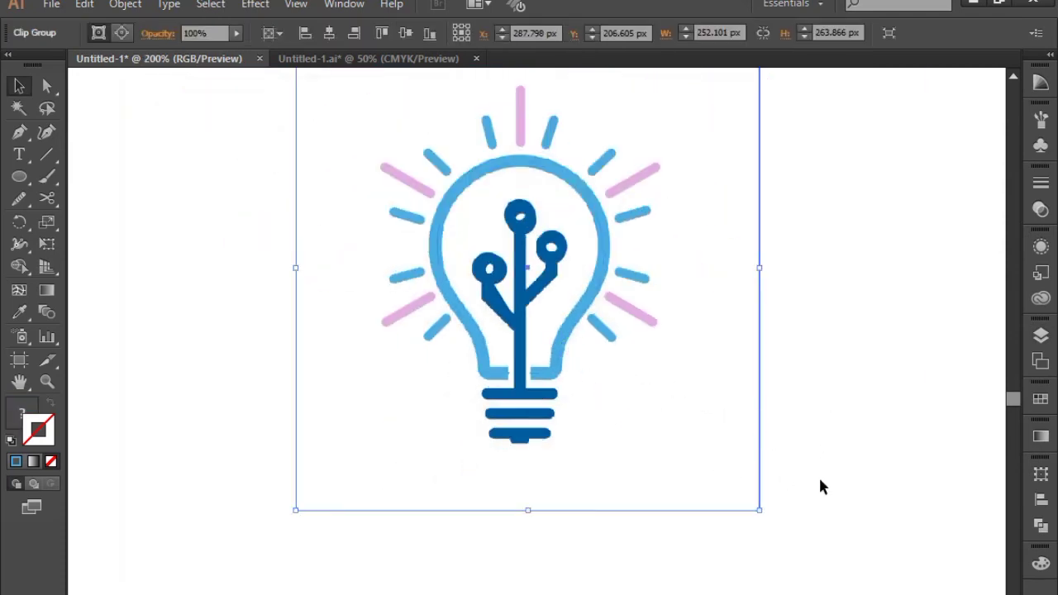
key("Left")
key("Left")
key("Left")
key("Left")
key("Left")
key("Left")
key("Left")
key("Left")
key("Left")
key("Left")
key("Left")
key("Left")
key("Left")
key("Left")
key("Left")
key("Left")
key("Left")
key("Left")
key("Left")
key("Left")
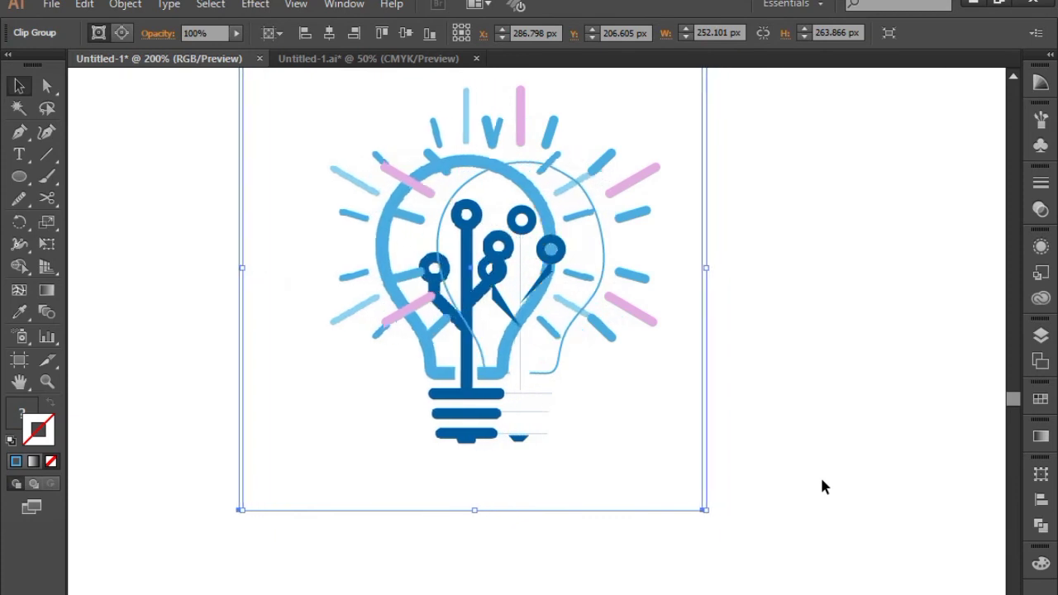
key("Left")
key("Left")
key("Left")
key("Left")
key("Left")
key("Left")
key("Left")
key("Left")
key("Left")
key("Left")
key("Left")
key("Left")
key("Left")
key("Left")
key("Left")
key("Left")
key("Left")
key("Left")
key("Left")
key("Left")
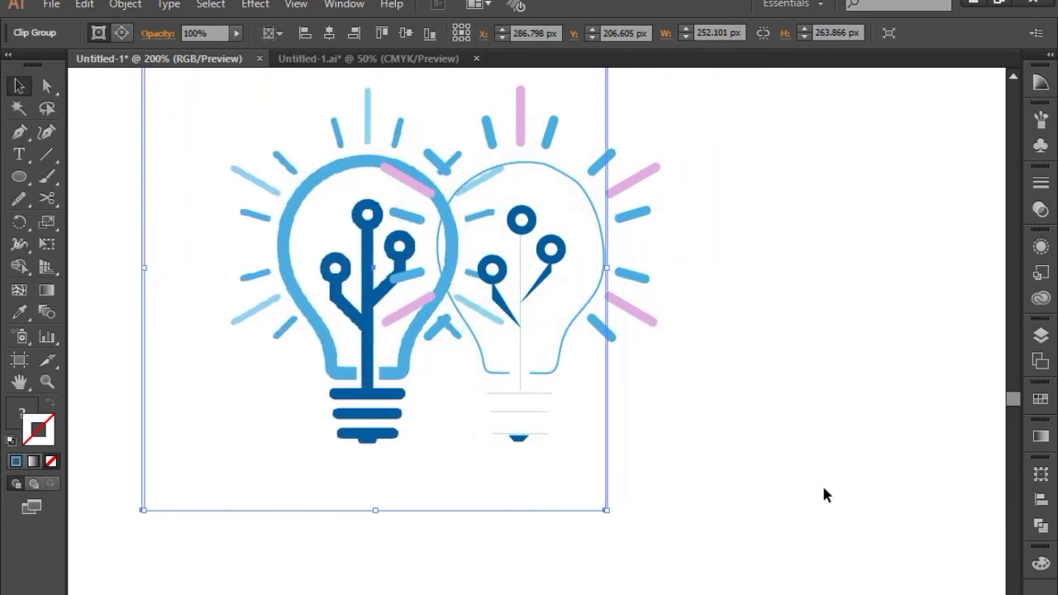
key("Left")
key("Left")
key("Left")
key("Left")
key("Left")
key("Left")
key("Left")
key("Left")
key("Left")
key("Left")
key("Left")
key("Left")
key("Left")
key("Left")
key("Left")
key("Left")
key("Left")
key("Left")
key("Left")
key("Left")
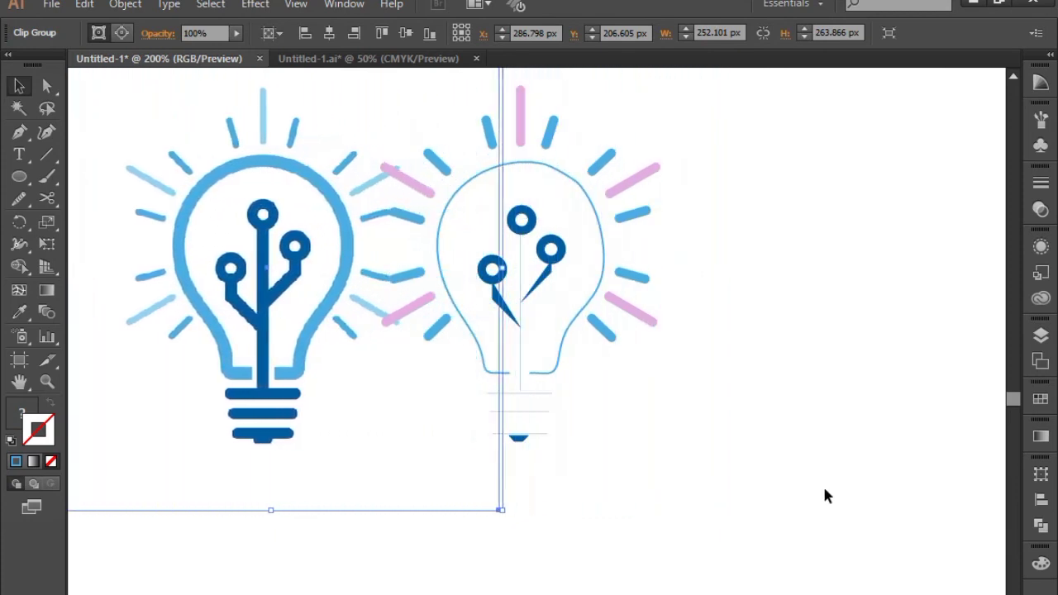
key("Left")
key("Left")
key("Left")
key("Left")
key("Left")
key("Left")
key("Left")
key("Left")
key("Left")
key("Left")
key("Left")
key("Left")
key("Left")
key("Left")
key("Left")
key("Left")
key("Left")
key("Left")
key("Left")
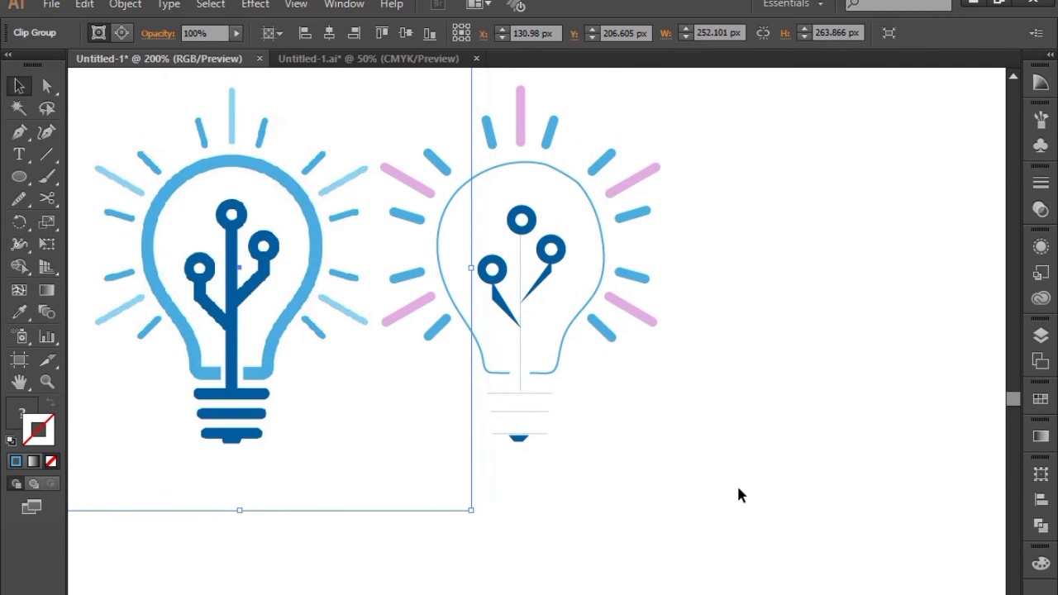
left_click(646, 484)
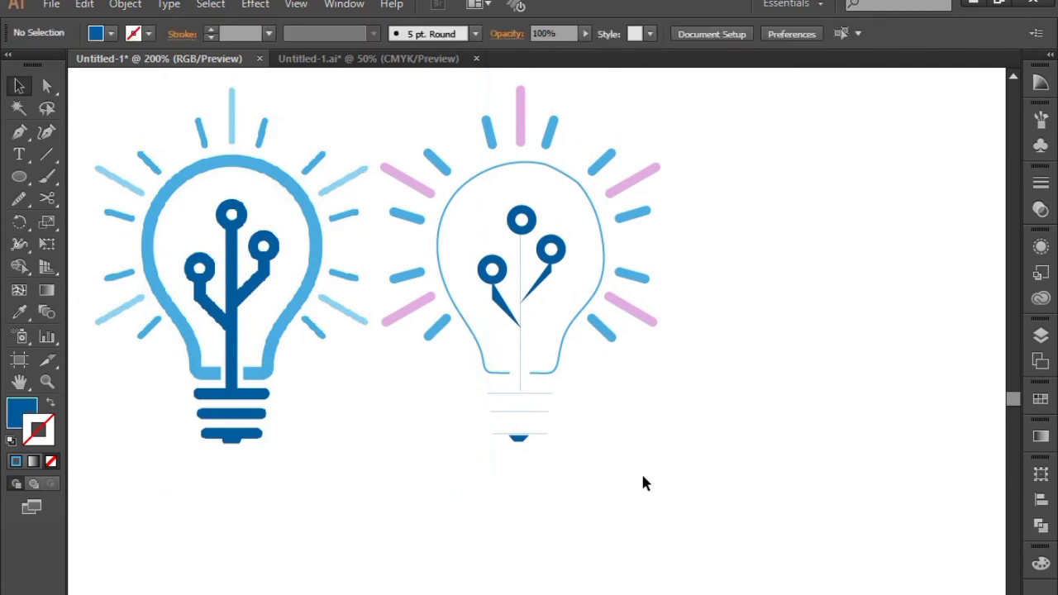
Step: Select the traced bulb's stem and screw base parts and activate the Eyedropper
key("ctrl+plus")
key("ctrl+plus")
key("ctrl+plus")
left_click_drag(308, 342, 556, 562)
scroll(459, 517, "up", 3)
scroll(529, 529, "left", 10)
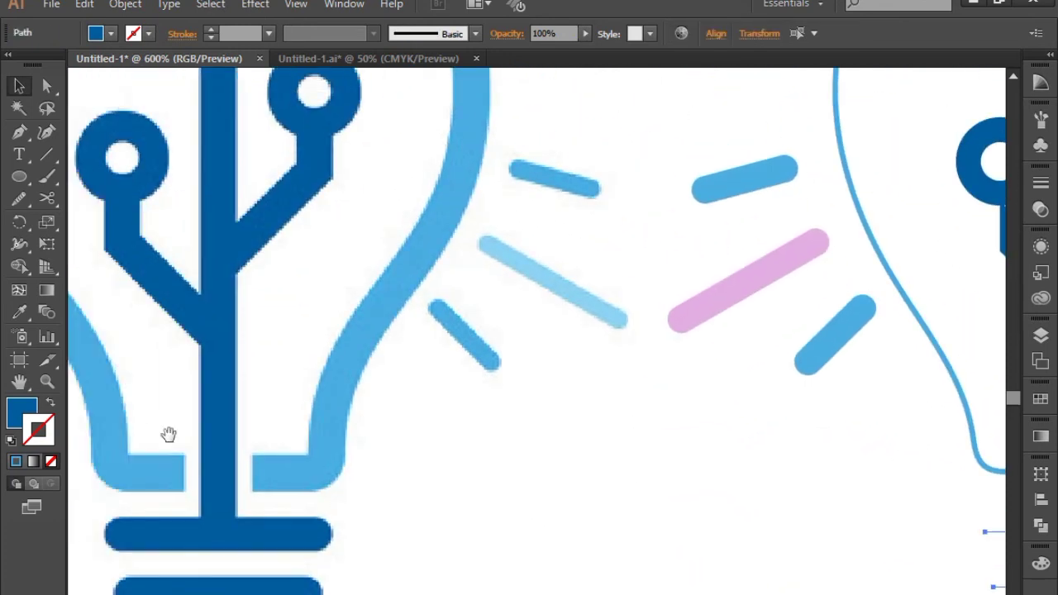
key("i")
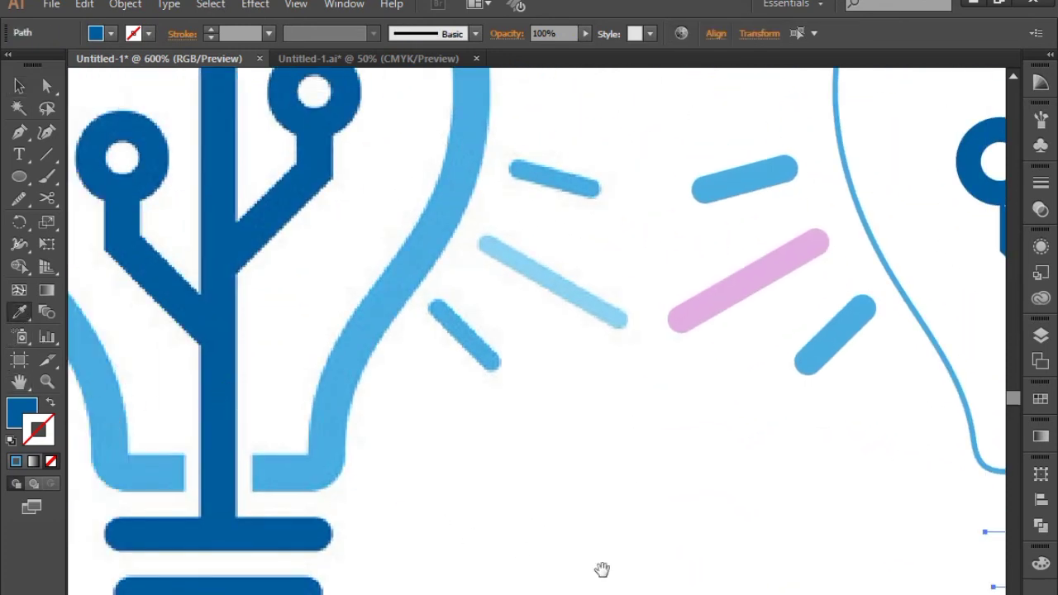
scroll(628, 569, "right", 5)
scroll(628, 569, "down", 1)
scroll(414, 484, "right", 1)
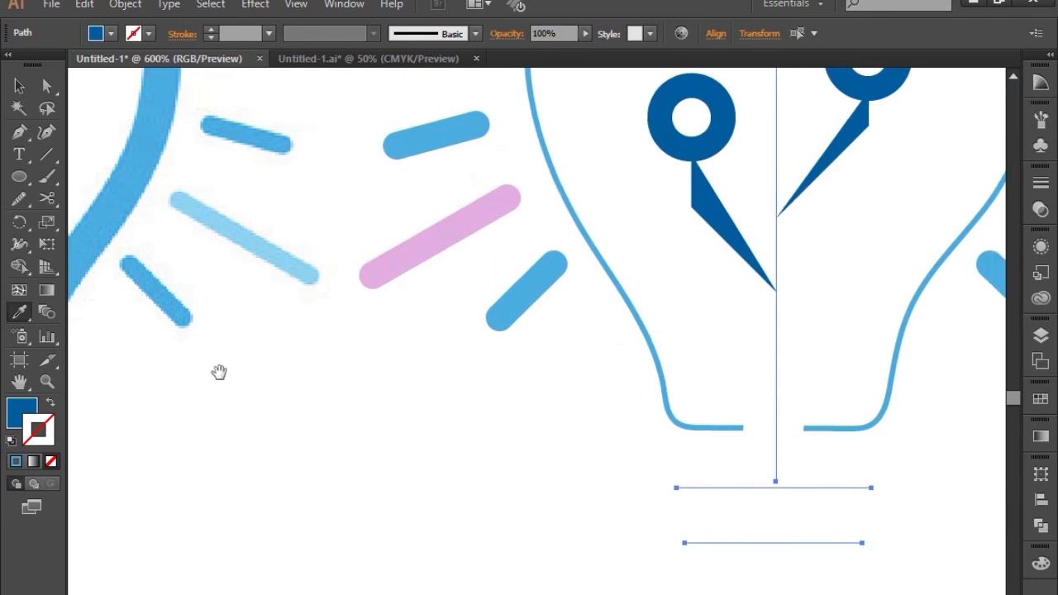
Step: Try a 5 pt stroke on the selected stem and base parts, and sample the reference stem's dark blue onto them
left_click(268, 33)
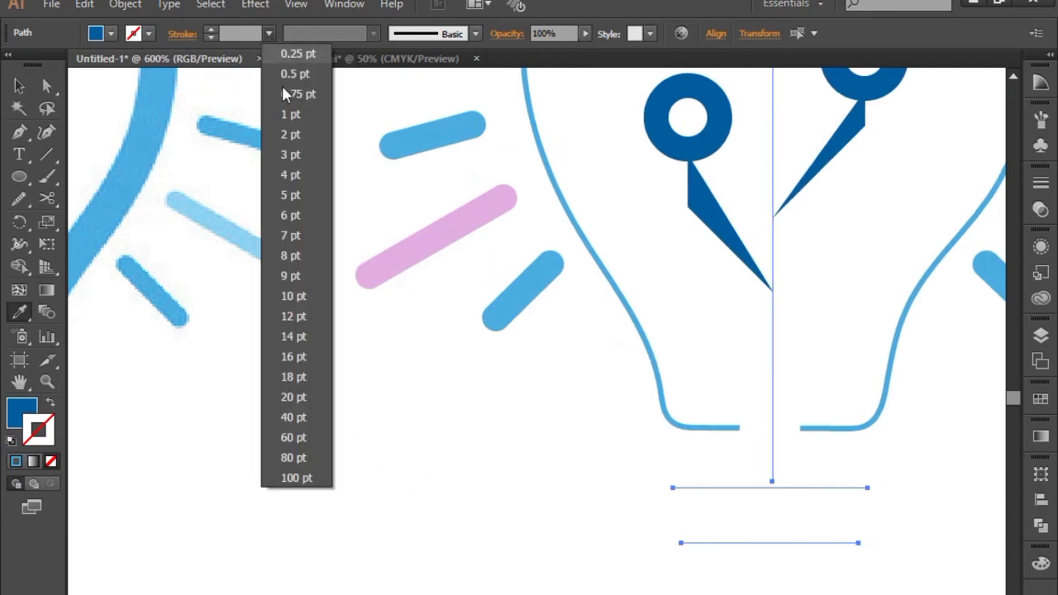
left_click(290, 196)
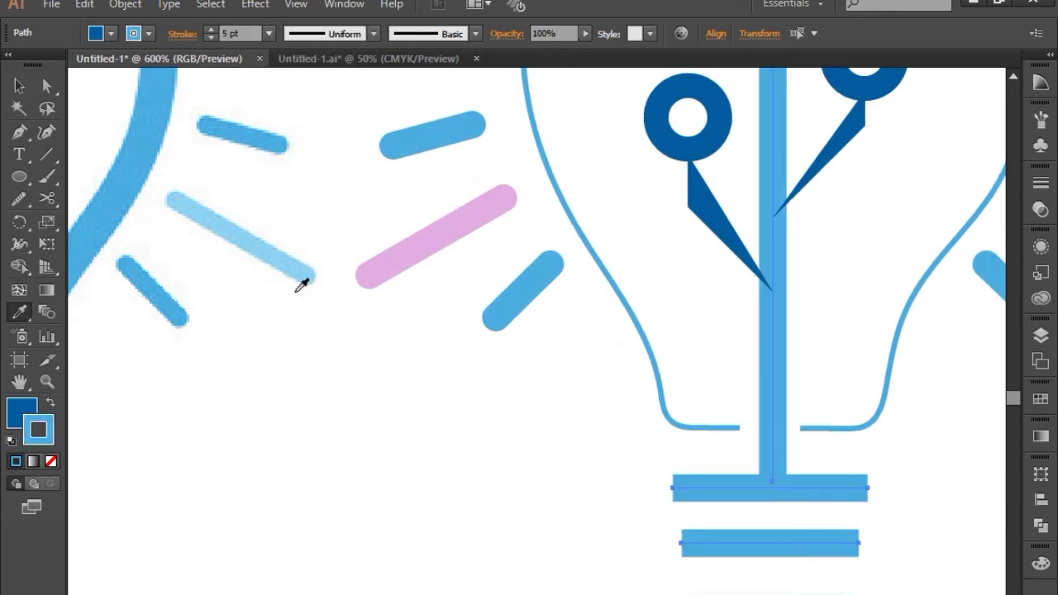
left_click_drag(284, 205, 586, 195)
left_click(220, 202)
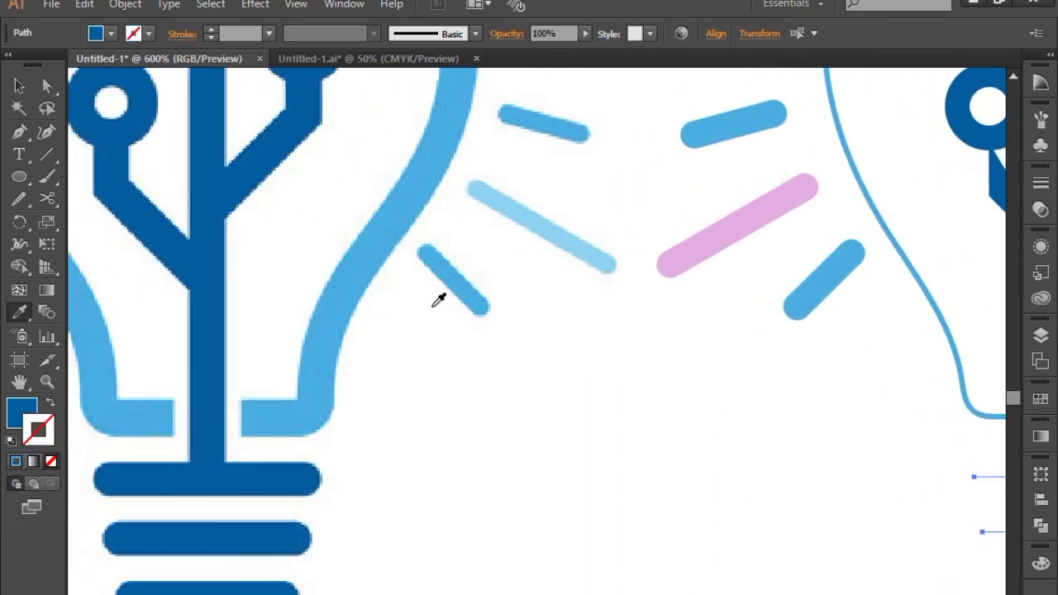
Step: Set the stroke weight of the selected stem and base parts to 7 pt and return to the Selection tool
left_click(269, 33)
left_click(290, 234)
left_click(19, 85)
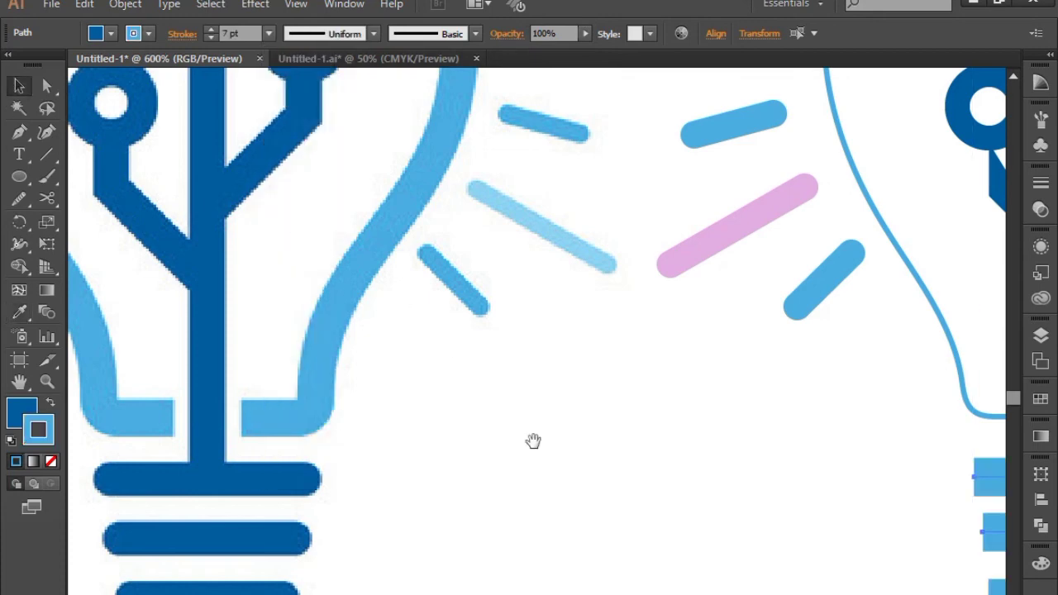
Step: Sample the top circuit node's dark blue onto the selected stem and base parts, and make it their stroke with no fill
left_click_drag(534, 439, 210, 360)
left_click_drag(309, 391, 267, 553)
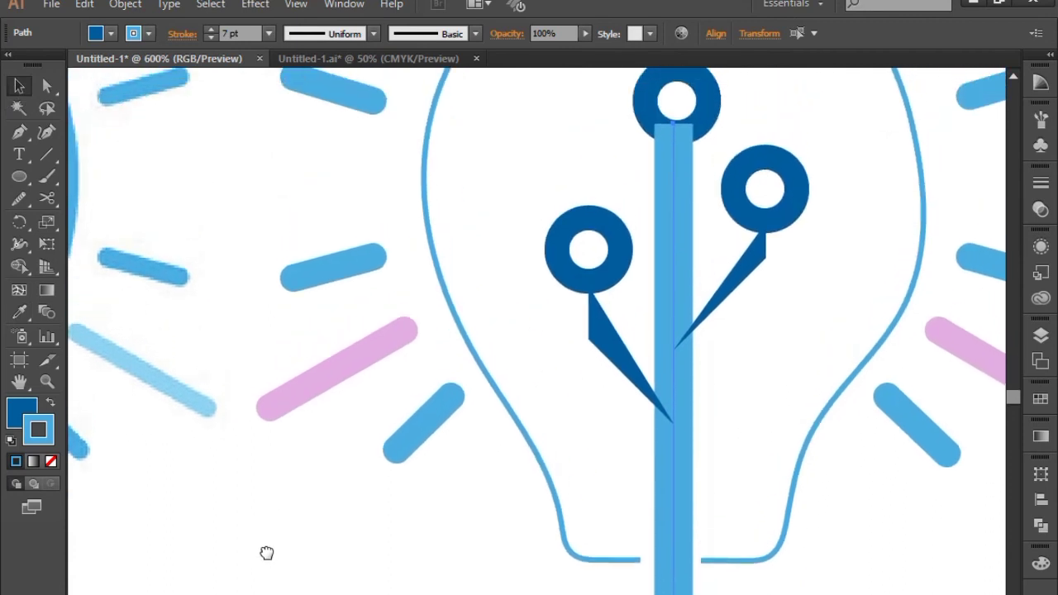
left_click(19, 311)
left_click(709, 100)
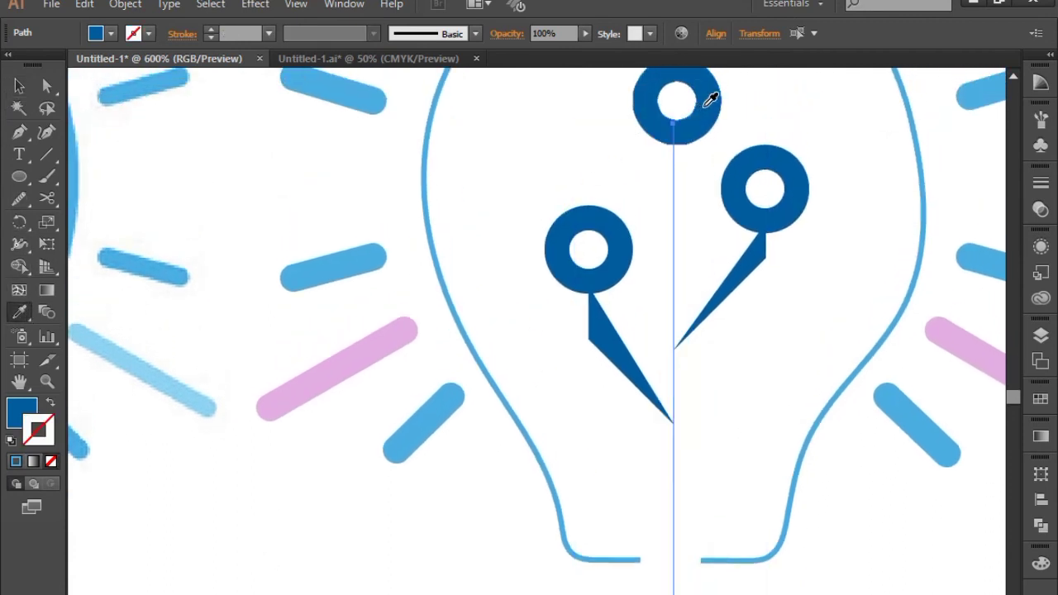
left_click(51, 403)
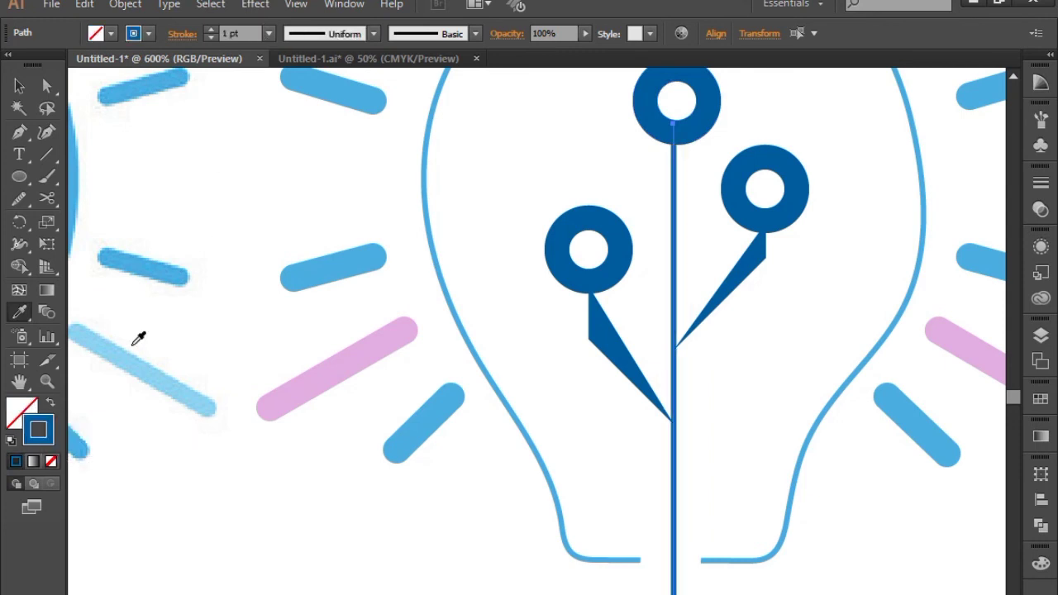
Step: Set the stroke weight of the selected stem and base parts to 6 pt
left_click(269, 33)
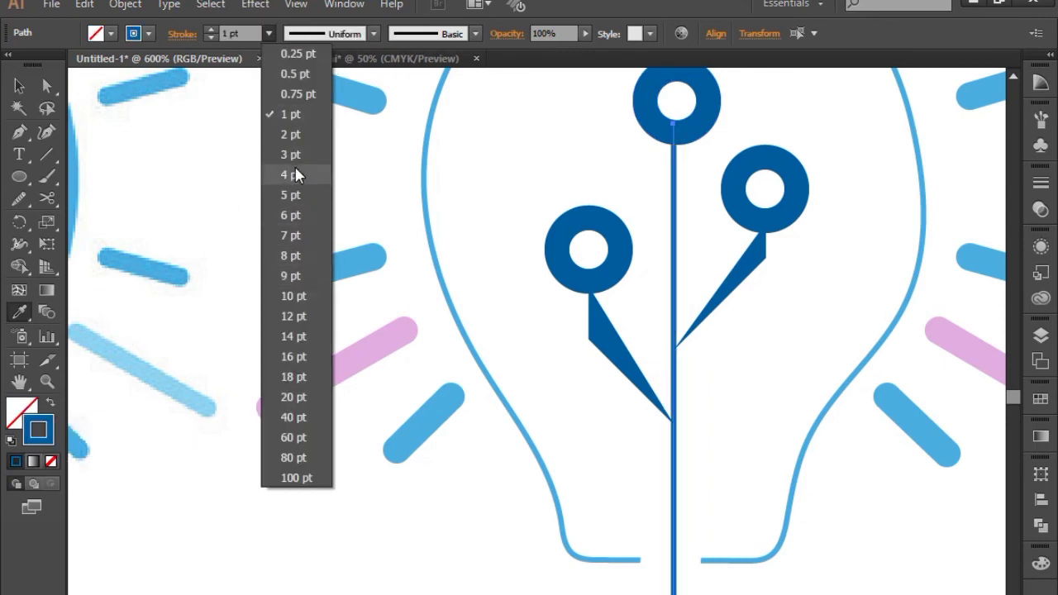
left_click(295, 174)
left_click(270, 36)
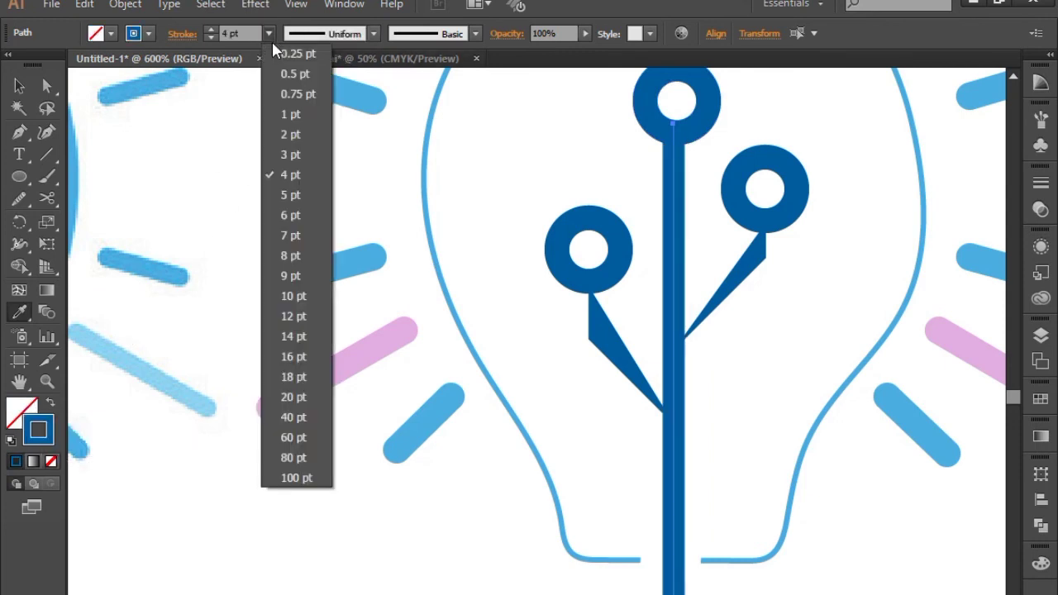
left_click(291, 217)
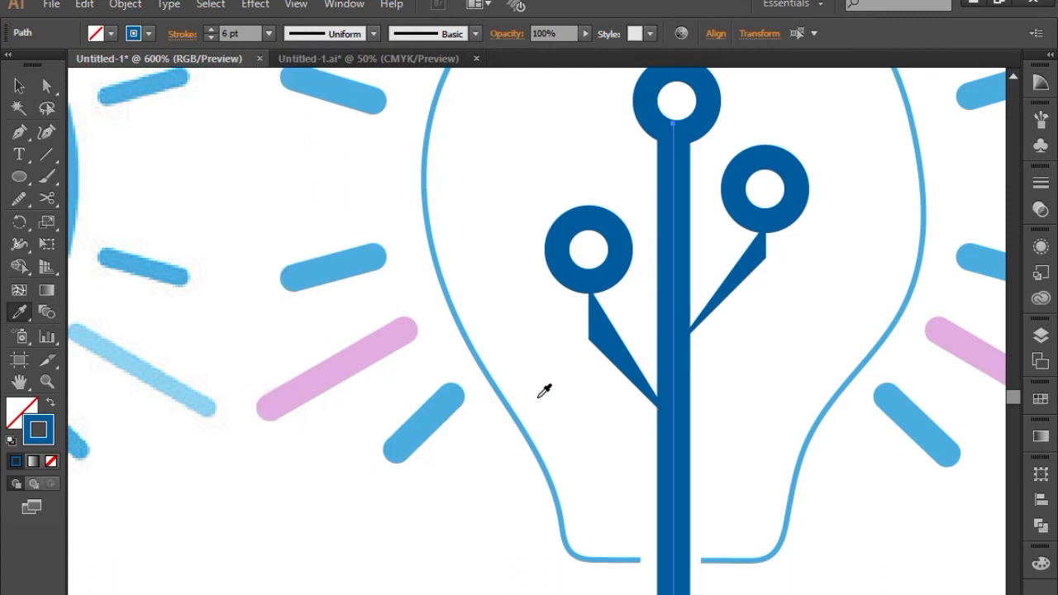
Step: Select both angled branches of the circuit tree and copy the stem's 6 pt dark blue stroke onto them with the Eyedropper
left_click(19, 85)
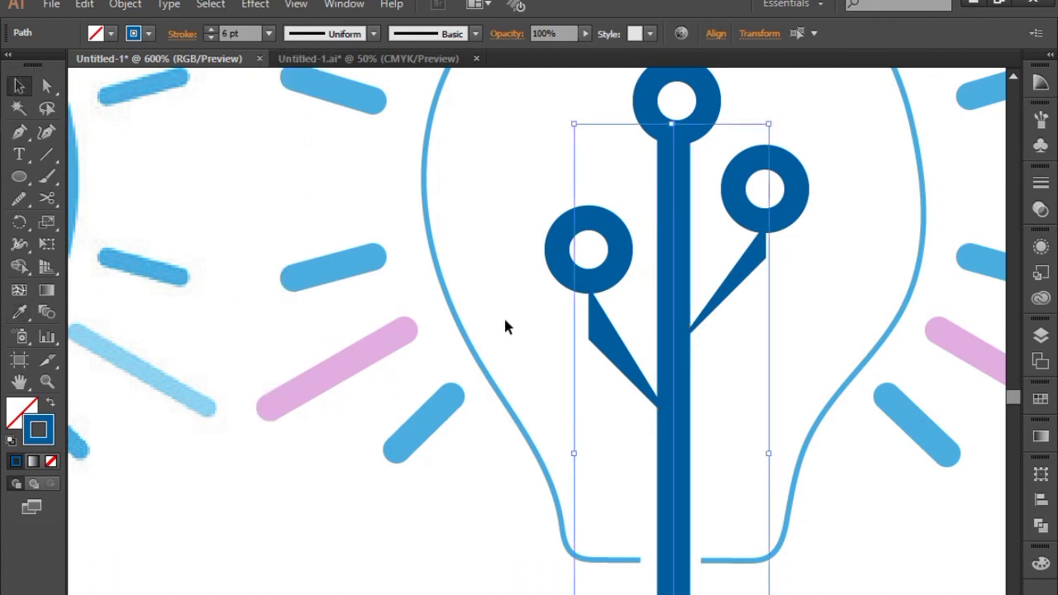
left_click(609, 347)
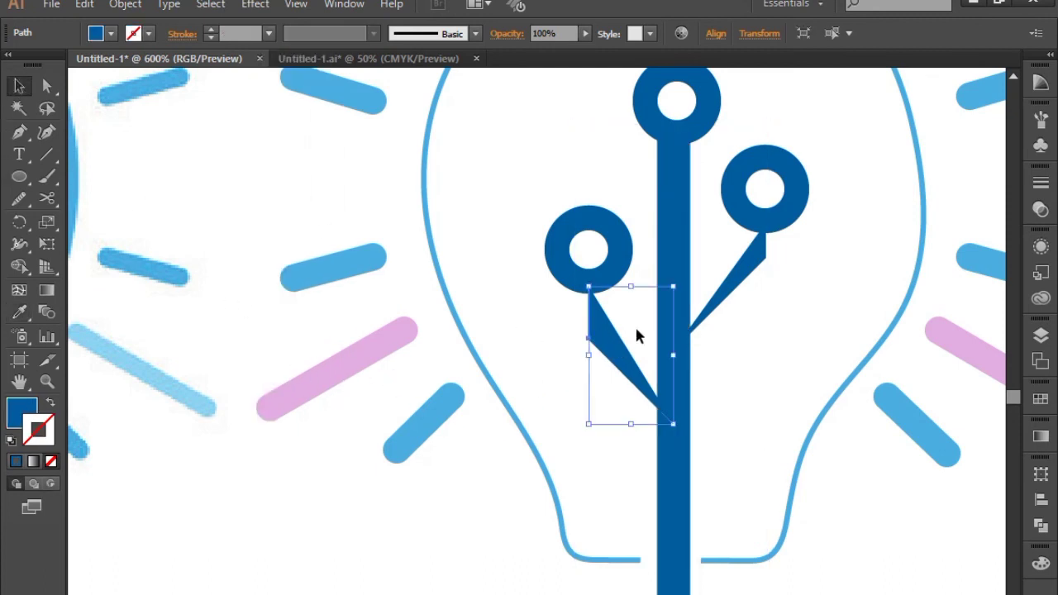
left_click(736, 290, "shift")
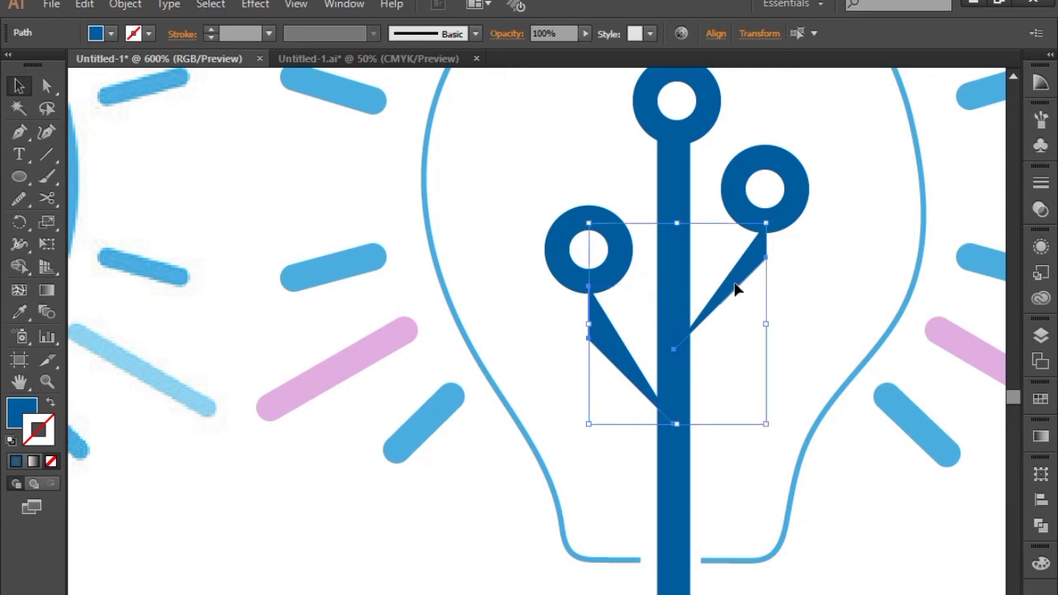
left_click(19, 312)
left_click(684, 447)
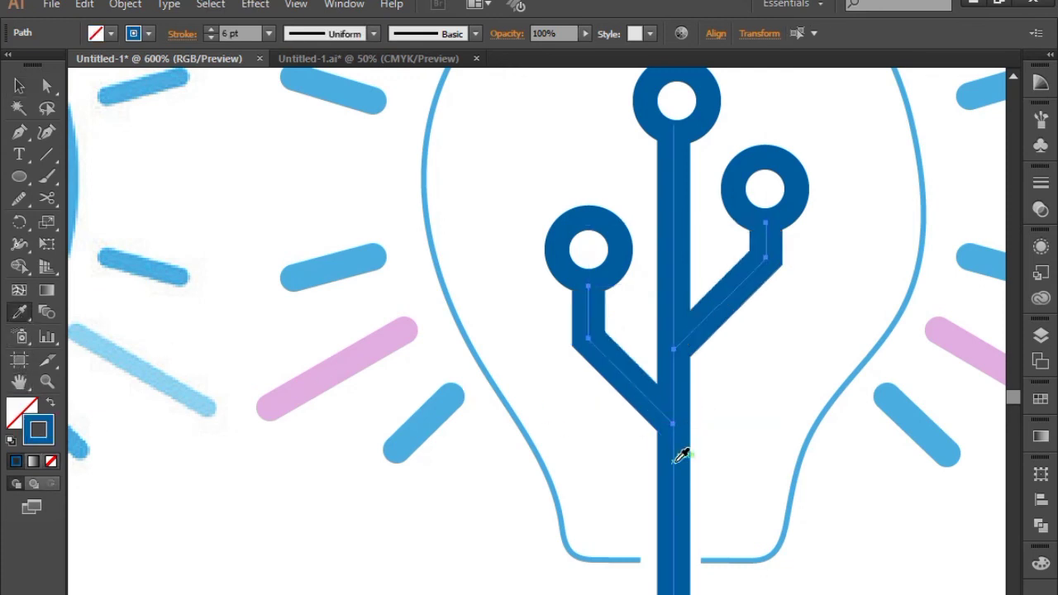
Step: Set the traced bulb outline's stroke weight to 6 pt and deselect it
left_click(19, 85)
left_click_drag(379, 255, 269, 362)
left_click(321, 341)
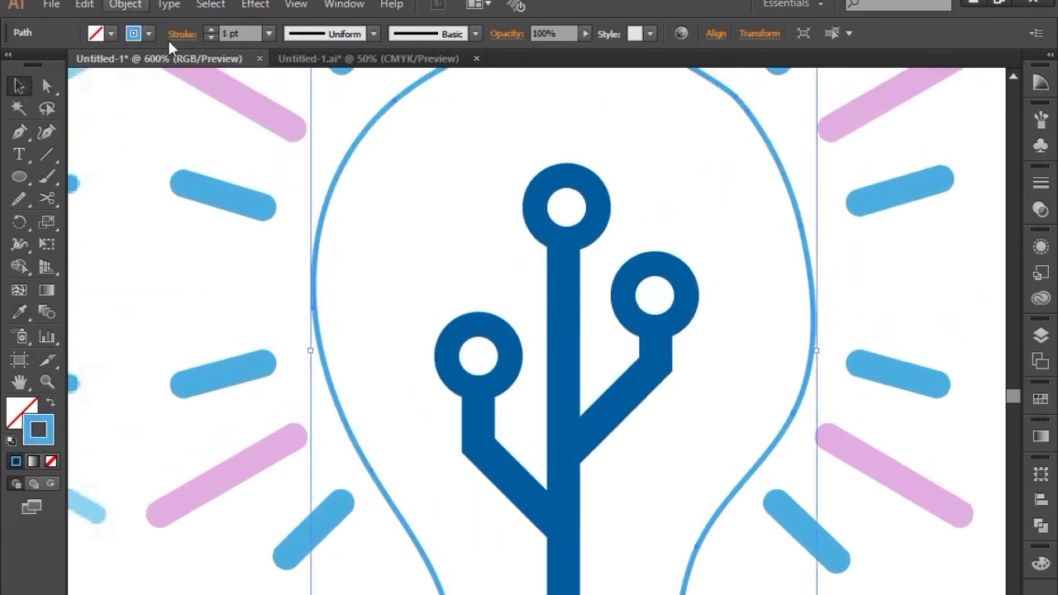
left_click(268, 34)
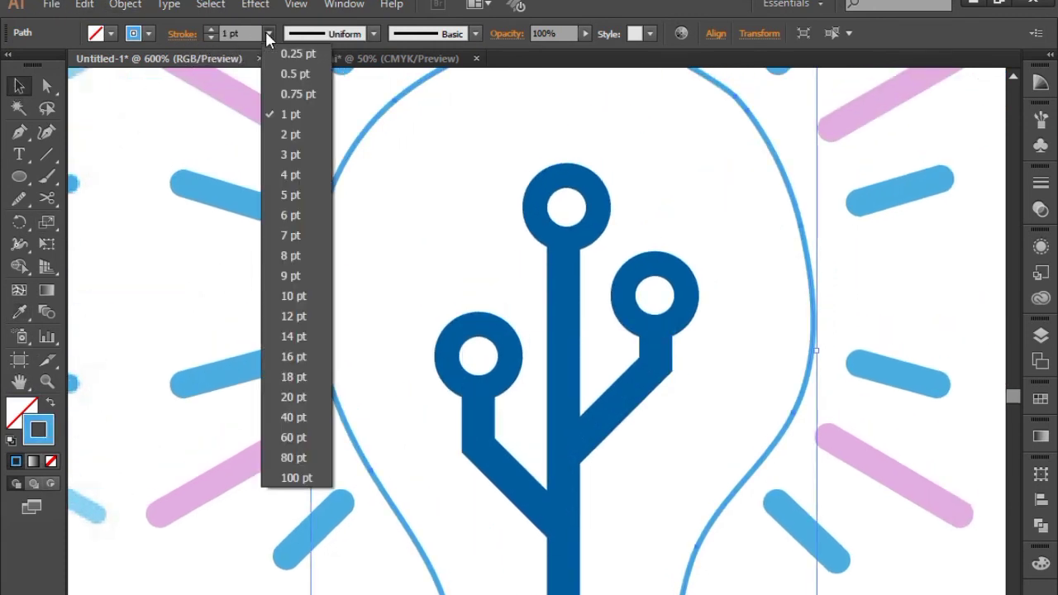
left_click(283, 210)
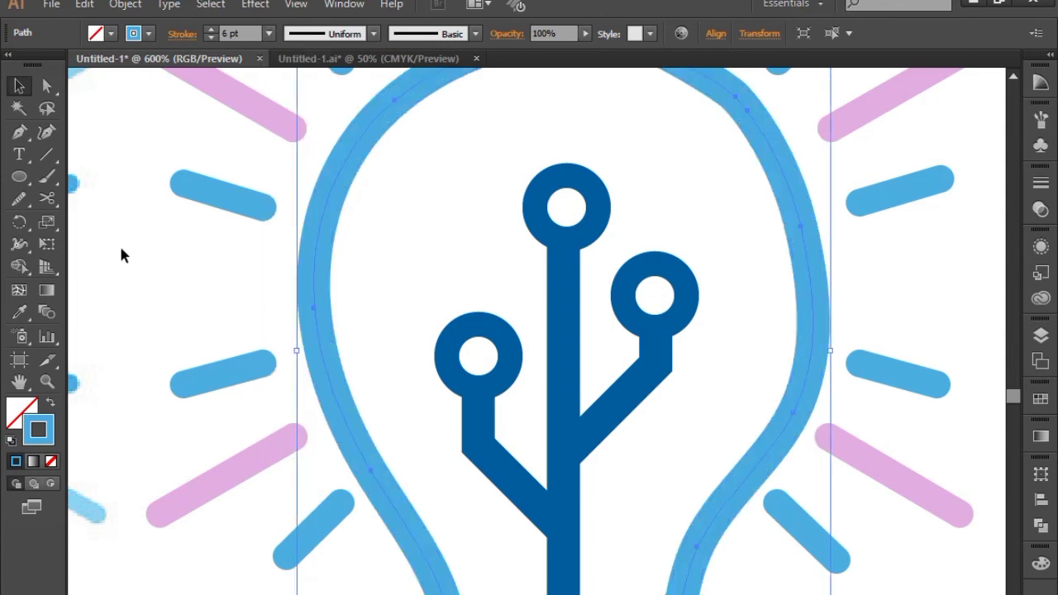
key("ctrl+minus")
key("ctrl+minus")
key("ctrl+minus")
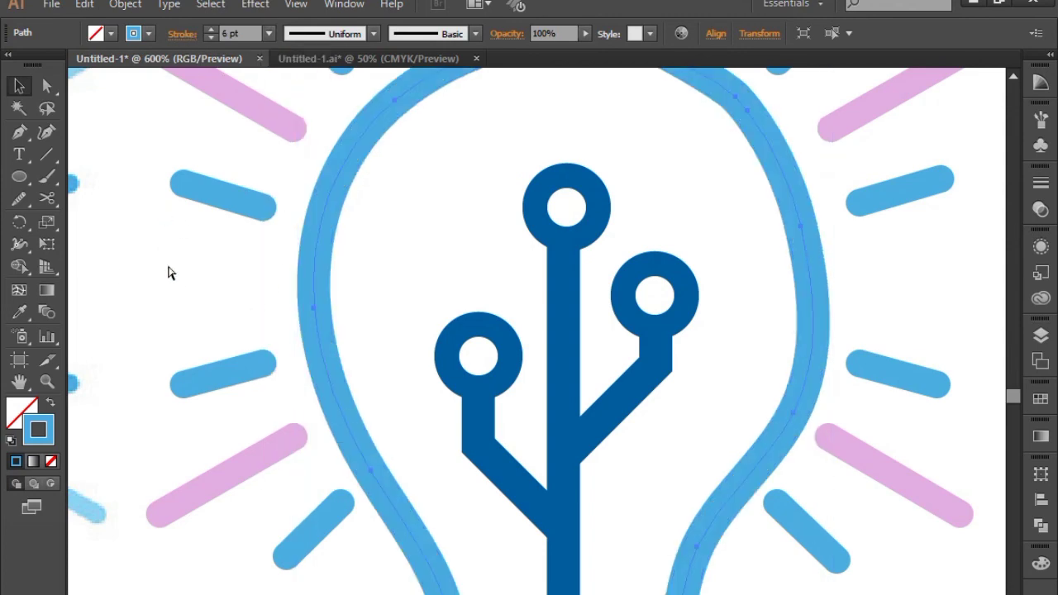
left_click(736, 420)
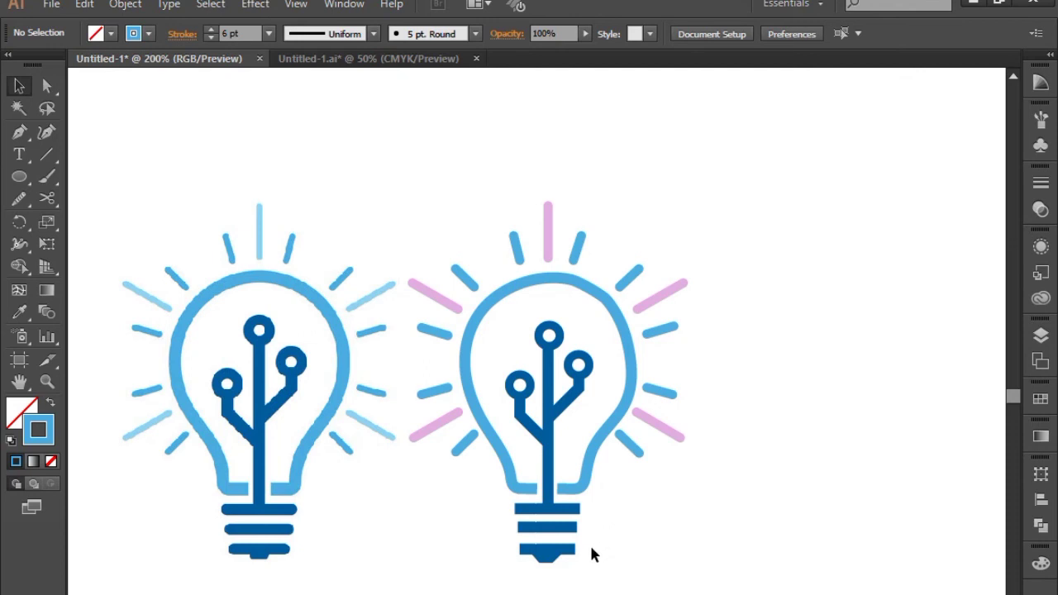
Step: Select the traced bulb outline and smooth the uneven curve along its upper-right shoulder with freehand strokes along the path
left_click(622, 319)
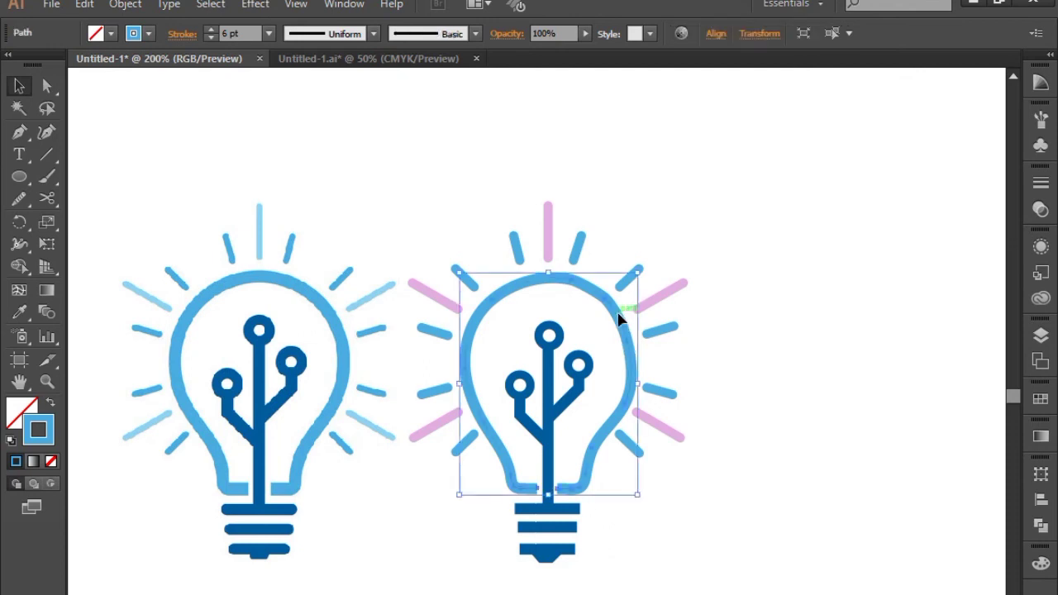
left_click(18, 199)
key("ctrl+plus")
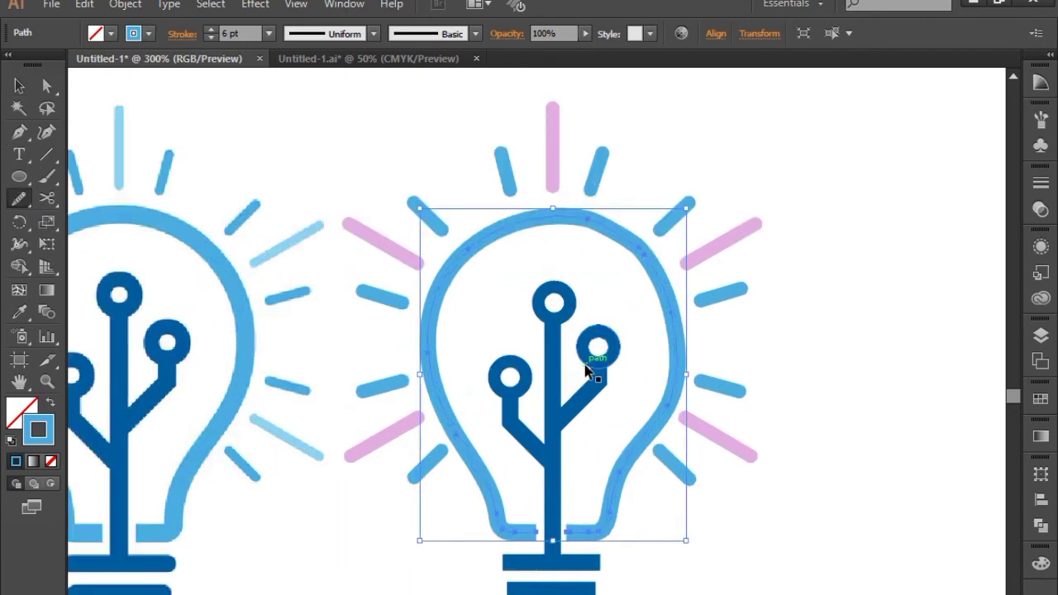
key("ctrl+plus")
key("ctrl+plus")
key("ctrl+plus")
left_click_drag(807, 305, 672, 590)
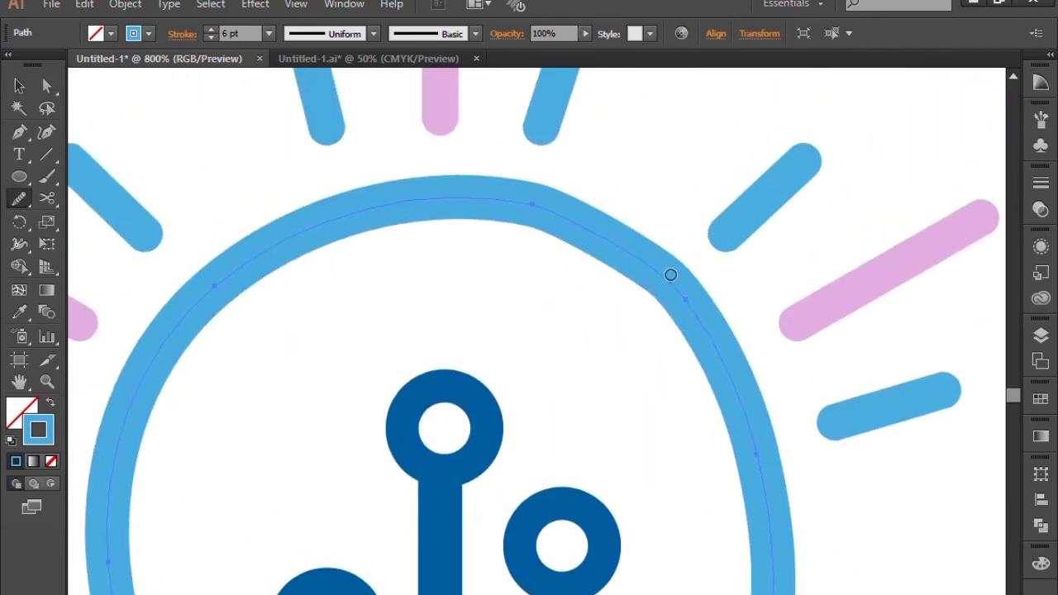
mouse_move(670, 274)
left_mouse_down()
mouse_move(713, 332)
mouse_move(674, 300)
mouse_move(651, 244)
mouse_move(665, 285)
mouse_move(636, 247)
mouse_move(597, 227)
left_mouse_up()
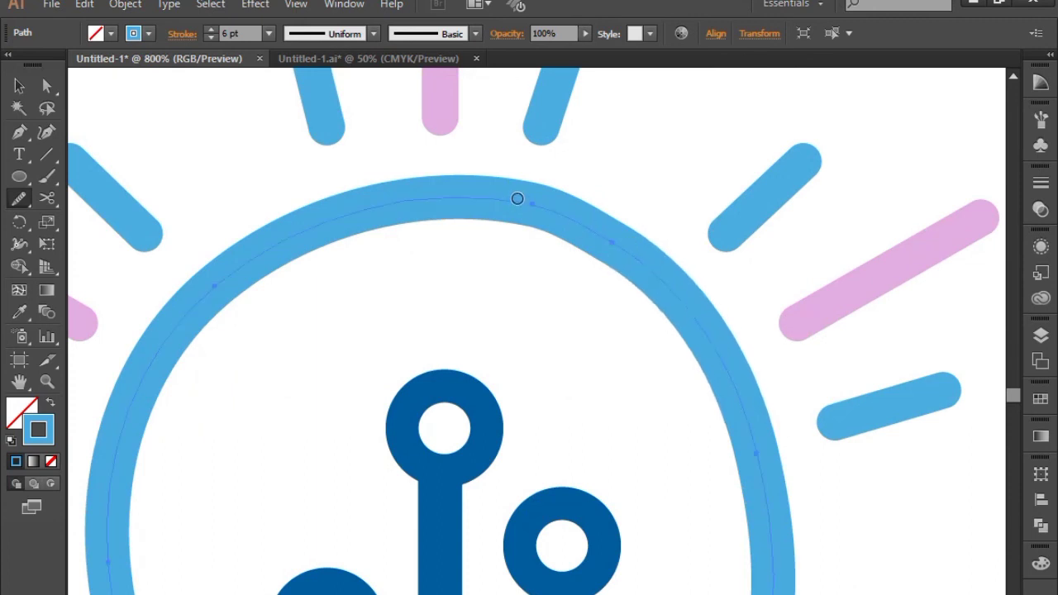
mouse_move(518, 198)
left_mouse_down()
mouse_move(607, 226)
mouse_move(664, 276)
mouse_move(725, 368)
mouse_move(783, 556)
left_mouse_up()
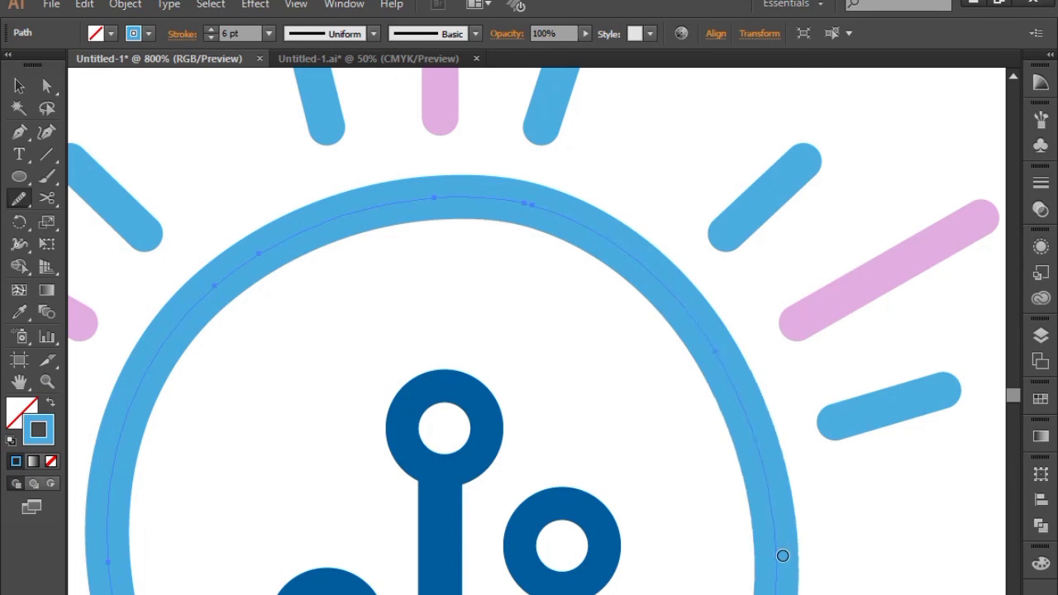
Step: Smooth the bulb outline's upper-left curve and crown with further strokes along the path, and deselect the outline
key("ctrl+minus")
key("ctrl+minus")
key("ctrl+minus")
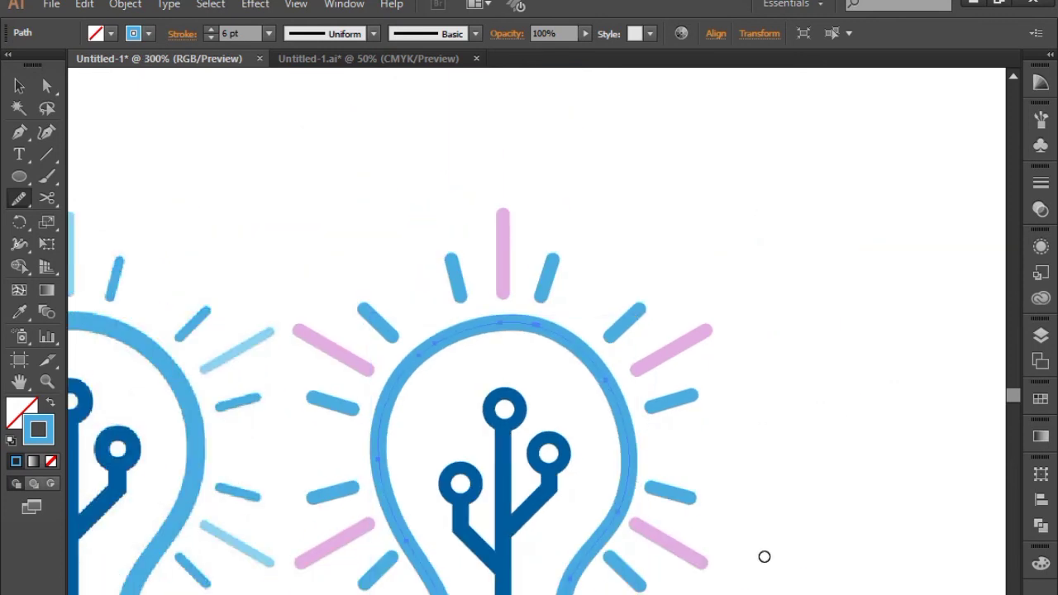
key("ctrl+plus")
key("ctrl+plus")
key("ctrl+plus")
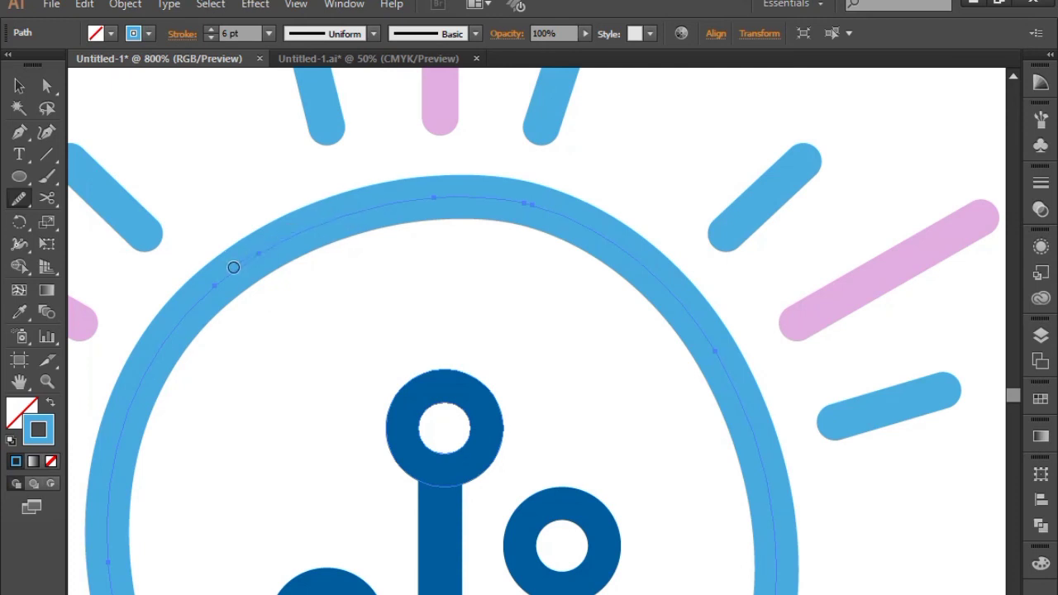
left_click_drag(223, 290, 195, 323)
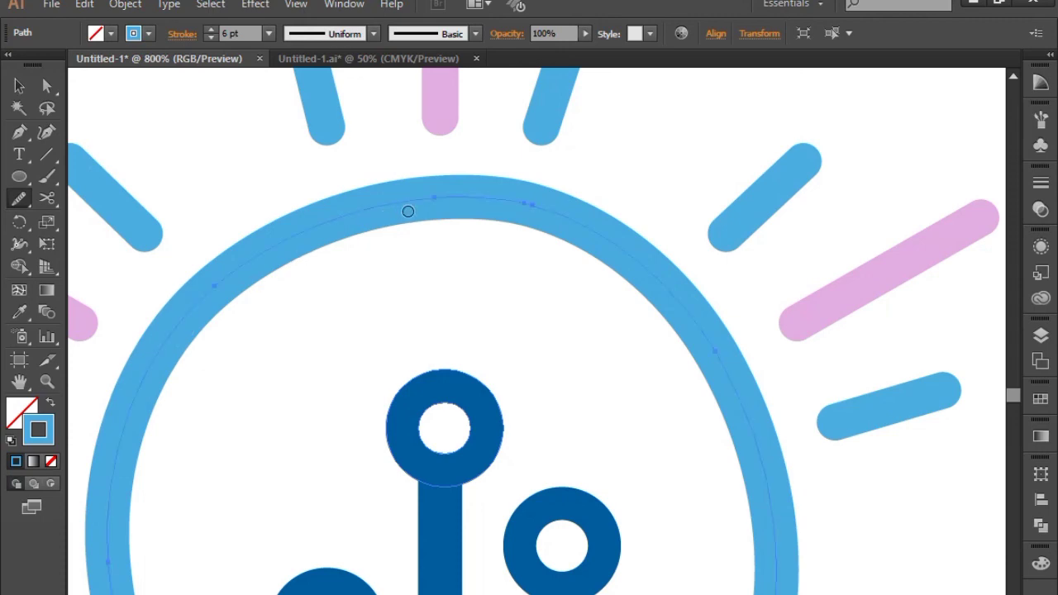
left_click_drag(409, 212, 506, 197)
left_click_drag(521, 204, 680, 299)
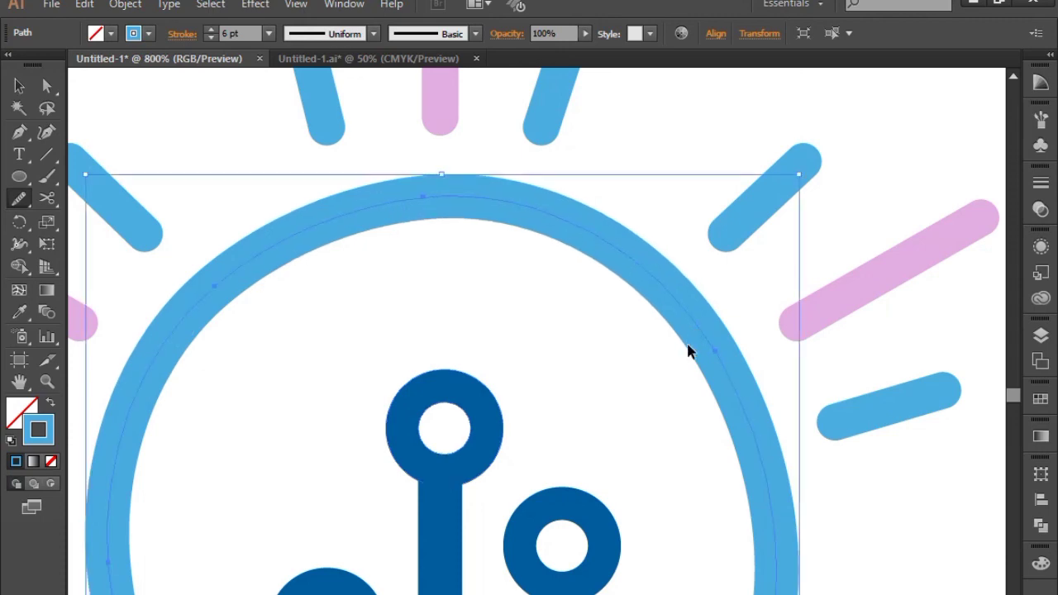
key("ctrl+minus")
key("ctrl+minus")
key("ctrl+minus")
key("ctrl+minus")
key("v")
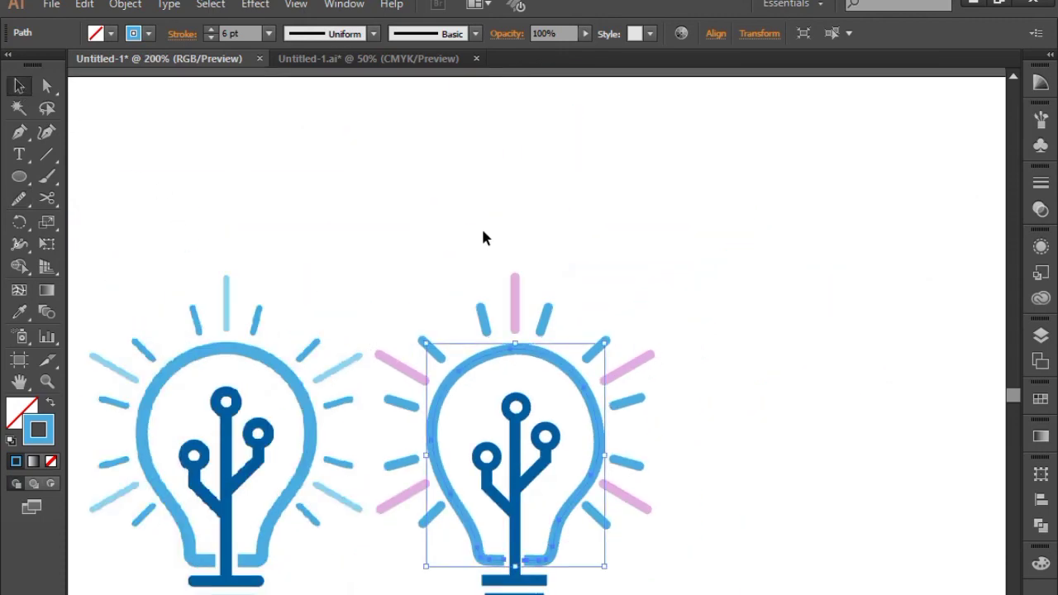
left_click(592, 452)
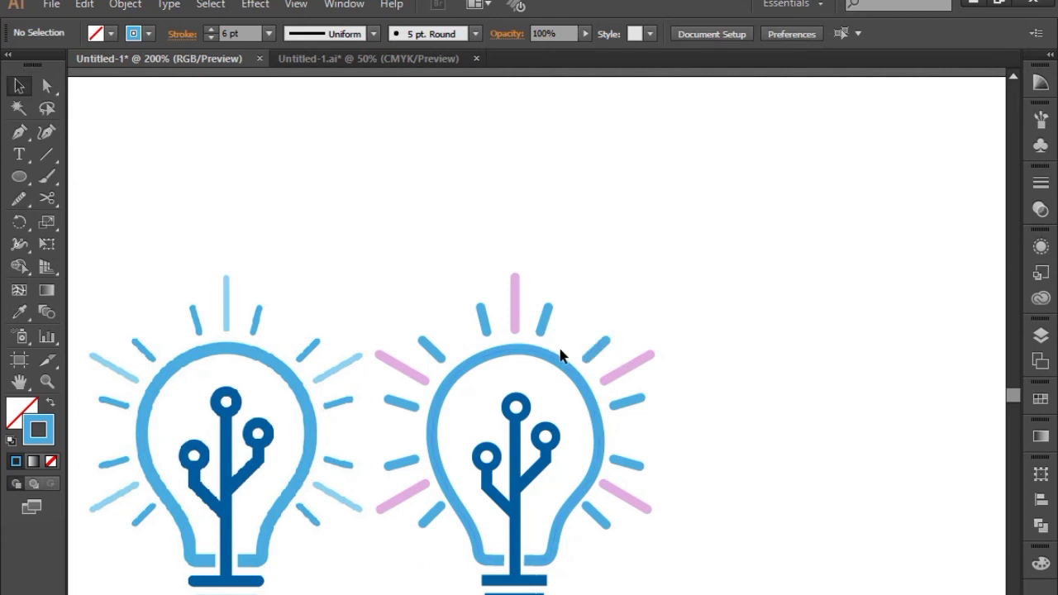
Step: Bring both bulbs fully into view and activate the Type tool to start adding text
left_click_drag(222, 364, 426, 261)
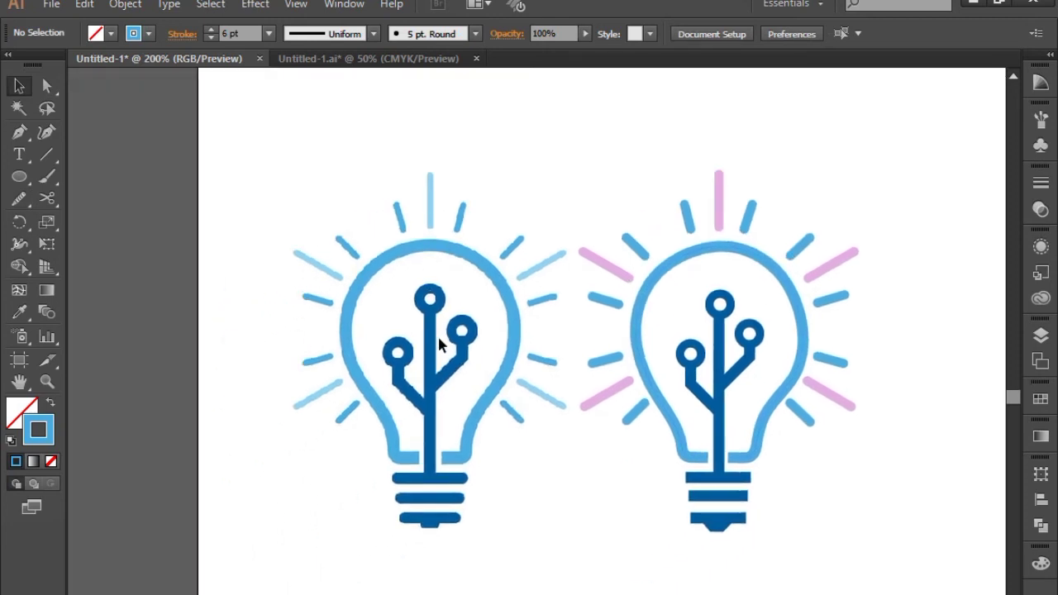
left_click_drag(600, 445, 451, 345)
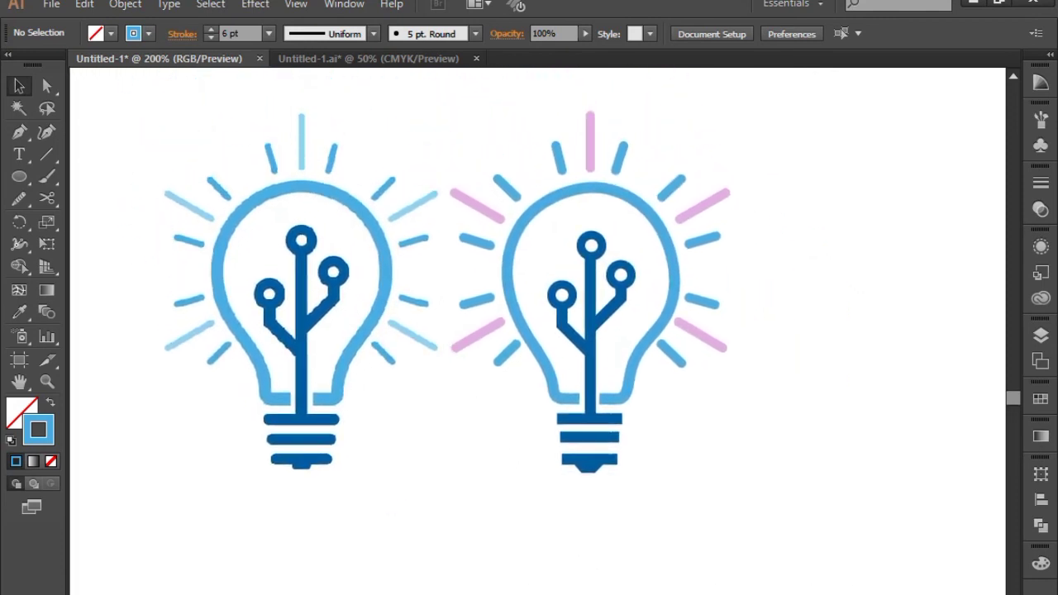
key("t")
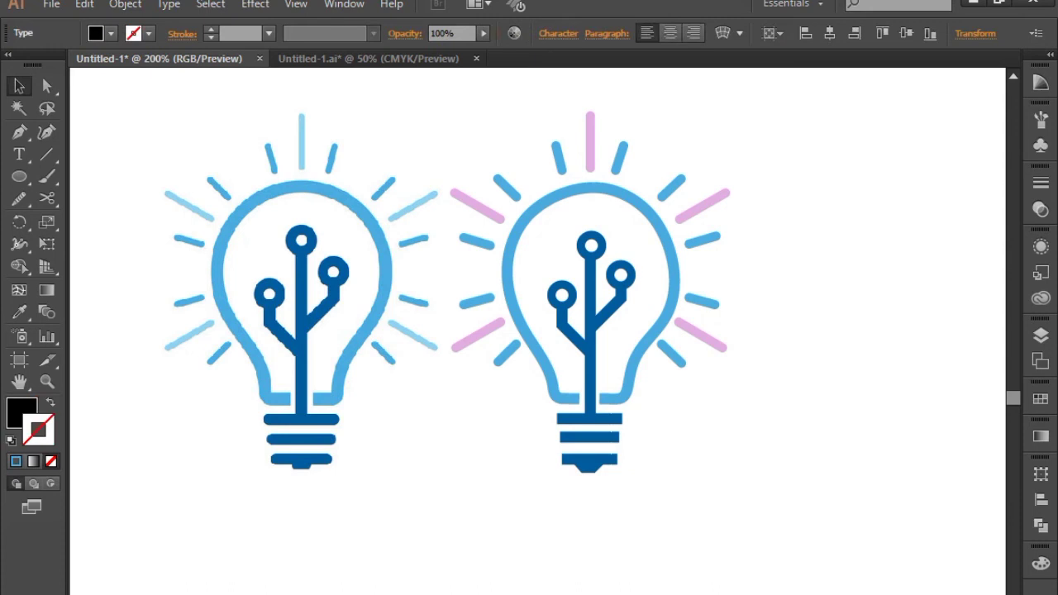